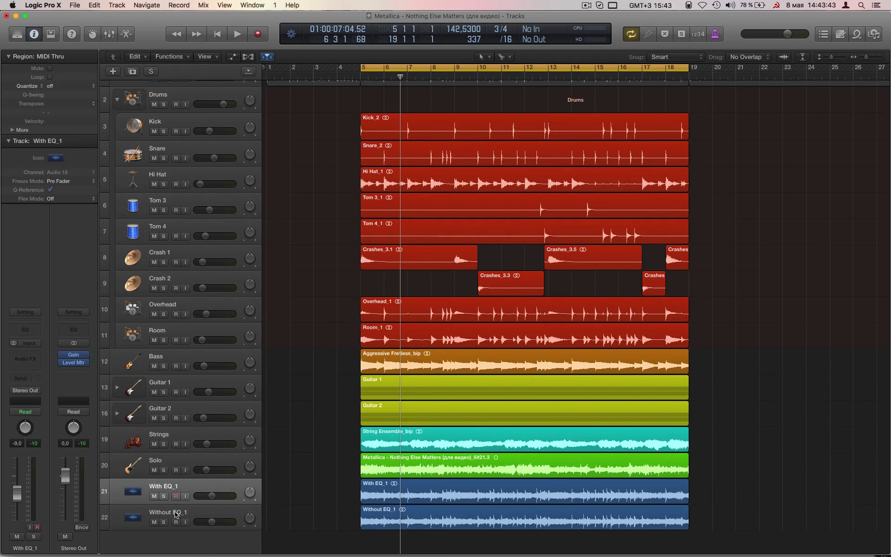
{"action": "left_click", "coordinate": [175, 514]}
{"action": "left_click", "coordinate": [173, 492]}
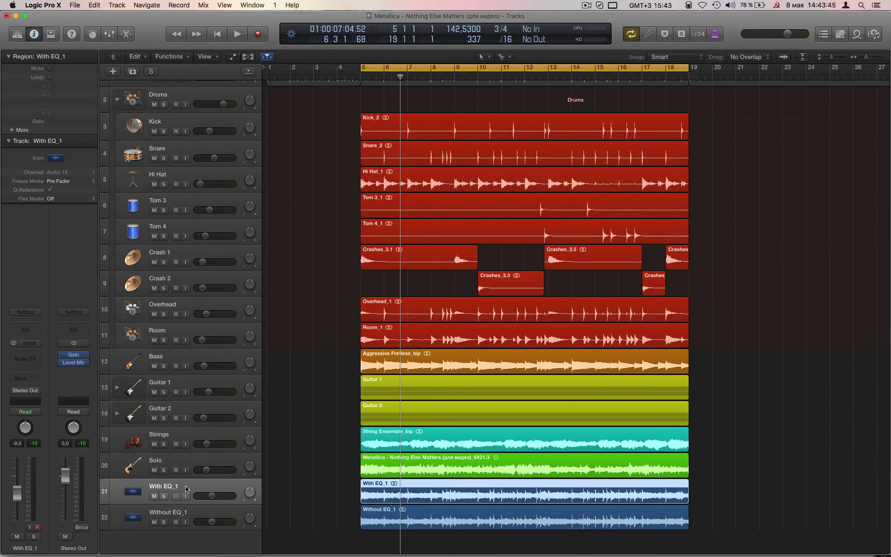
{"action": "left_click", "coordinate": [179, 514]}
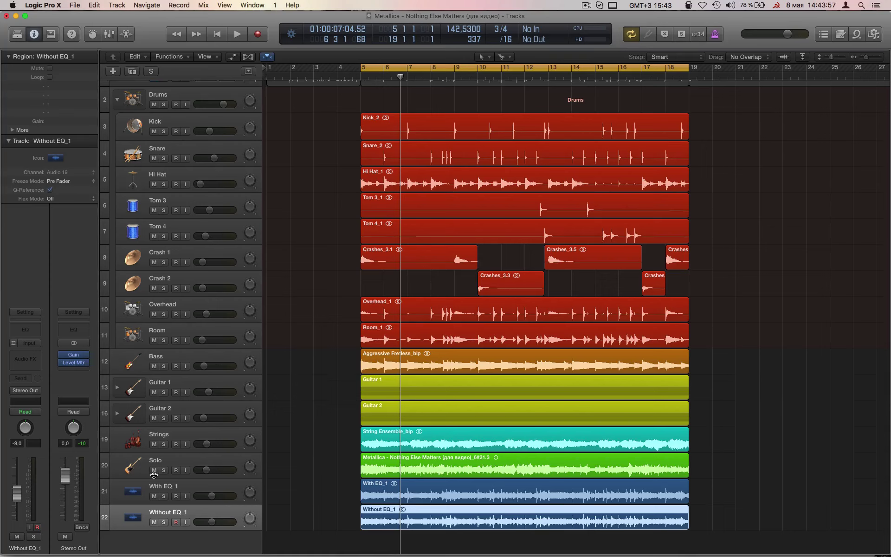
{"action": "left_click", "coordinate": [171, 488]}
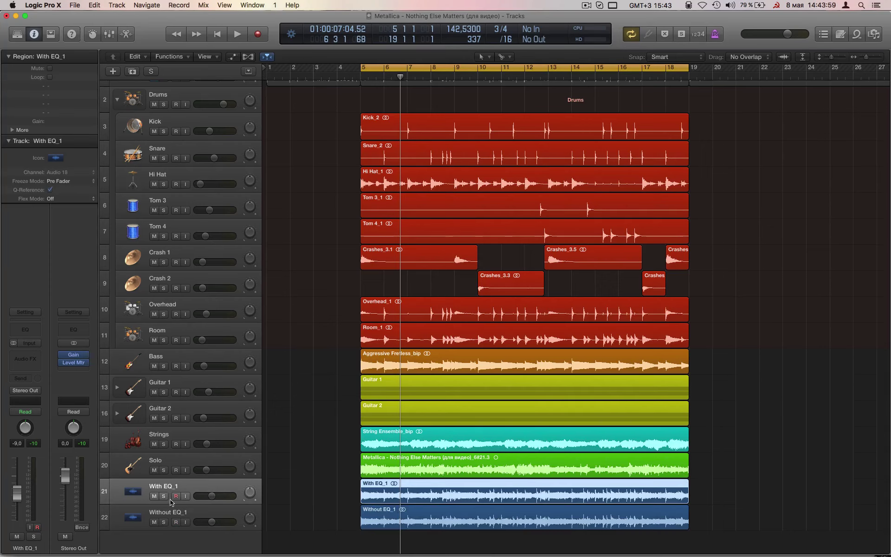
- Solo the Without EQ_1 track and play it back, extending the end of the cycle range to bar 23
{"action": "left_click", "coordinate": [169, 513]}
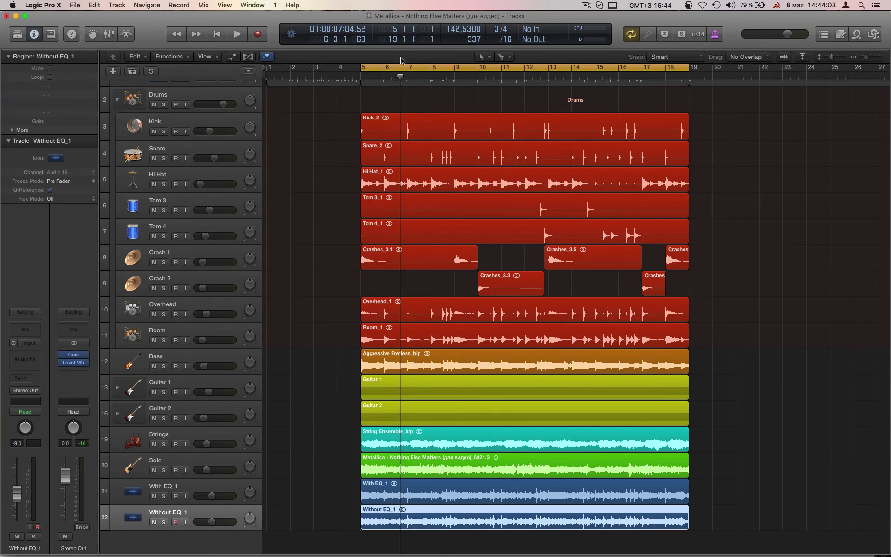
{"action": "left_click", "coordinate": [163, 523]}
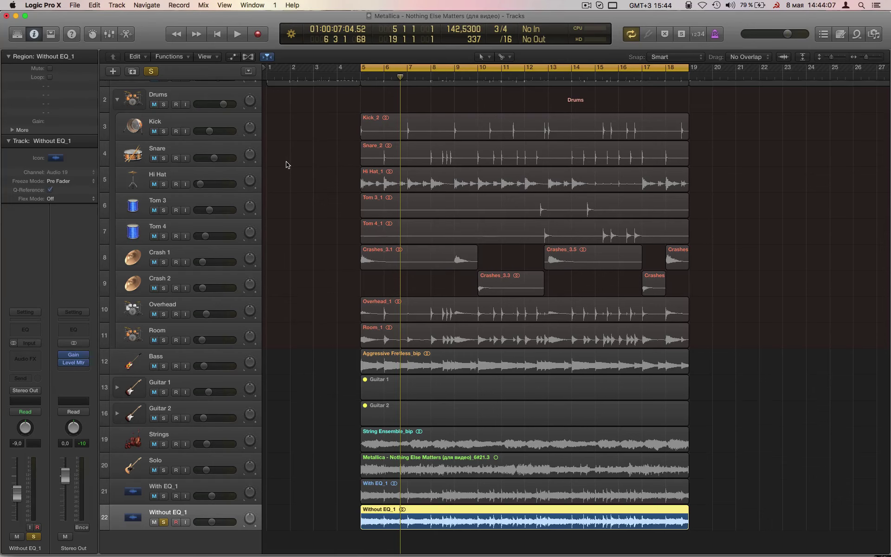
{"action": "key", "text": "space"}
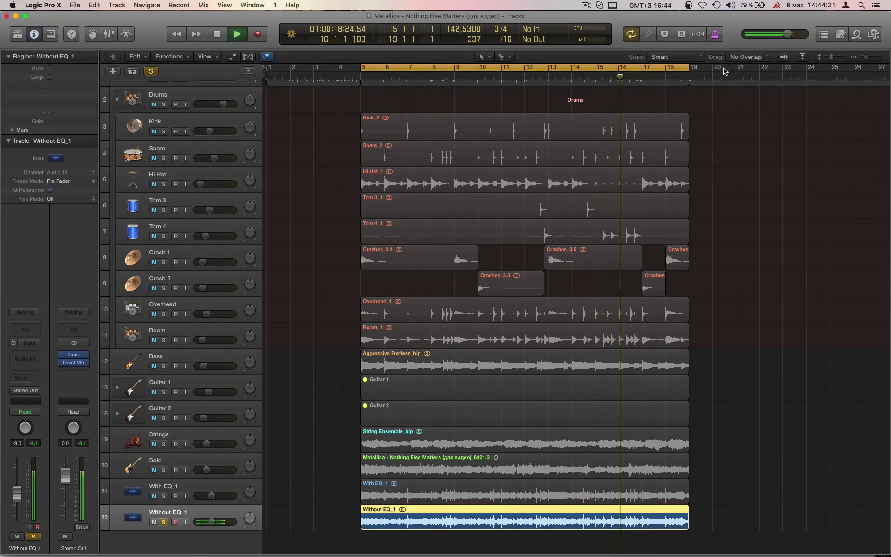
{"action": "left_click_drag", "start_coordinate": [688, 67], "coordinate": [782, 67]}
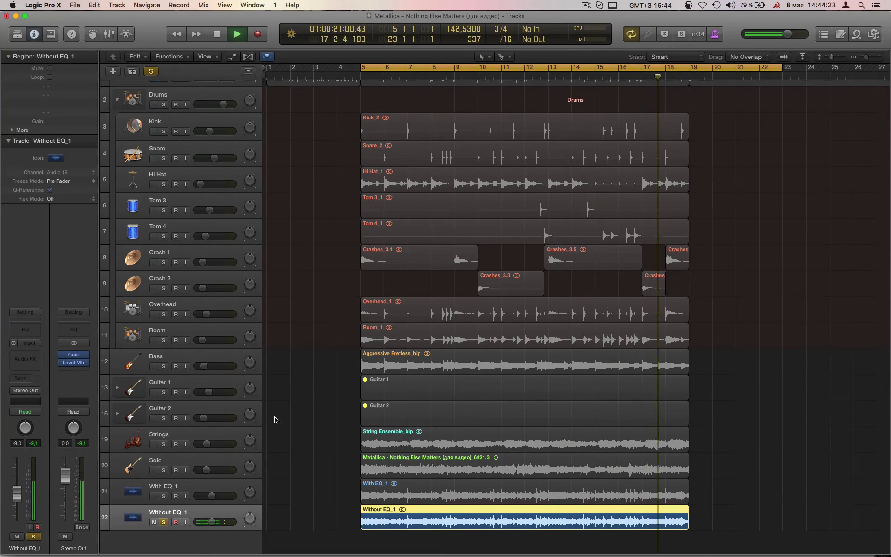
{"action": "key", "text": "space"}
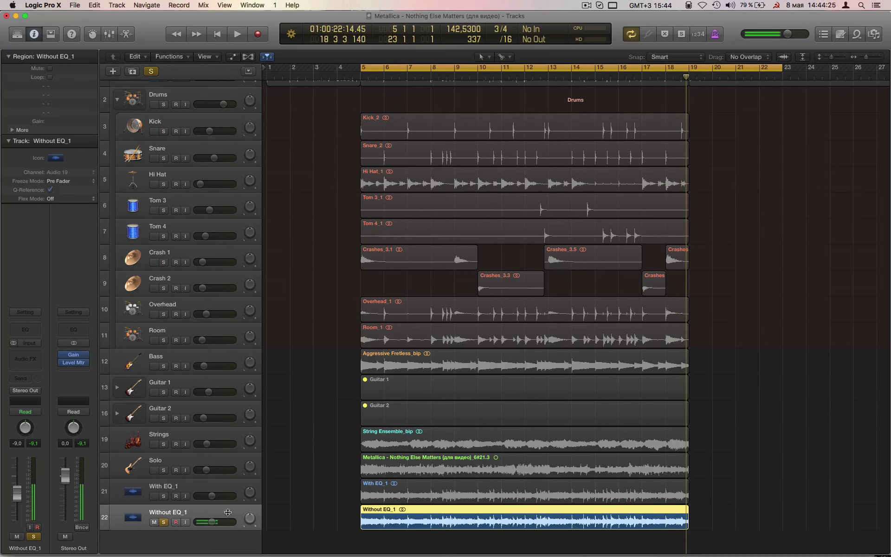
- Move the solo from Without EQ_1 to the With EQ_1 track and audition it
{"action": "left_click", "coordinate": [164, 522]}
{"action": "left_click", "coordinate": [164, 496]}
{"action": "left_click", "coordinate": [165, 486]}
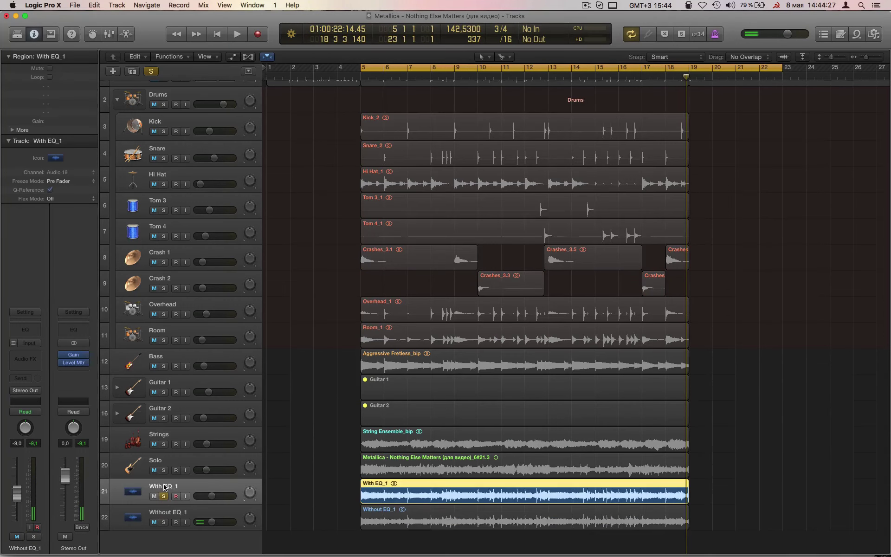
{"action": "key", "text": "space"}
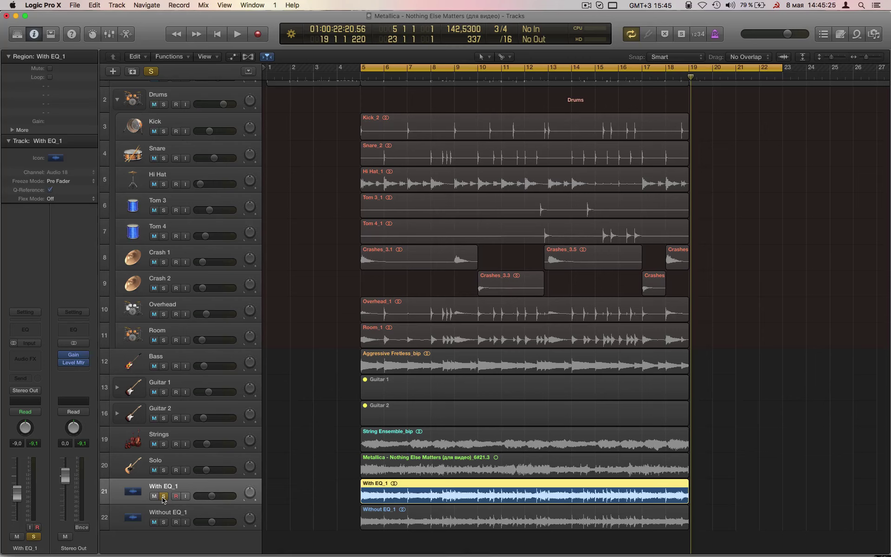
- Insert a FabFilter Pro-Q 2 after the Level Meter on the Stereo Out channel and place its window over the arrangement
{"action": "left_click", "coordinate": [77, 373]}
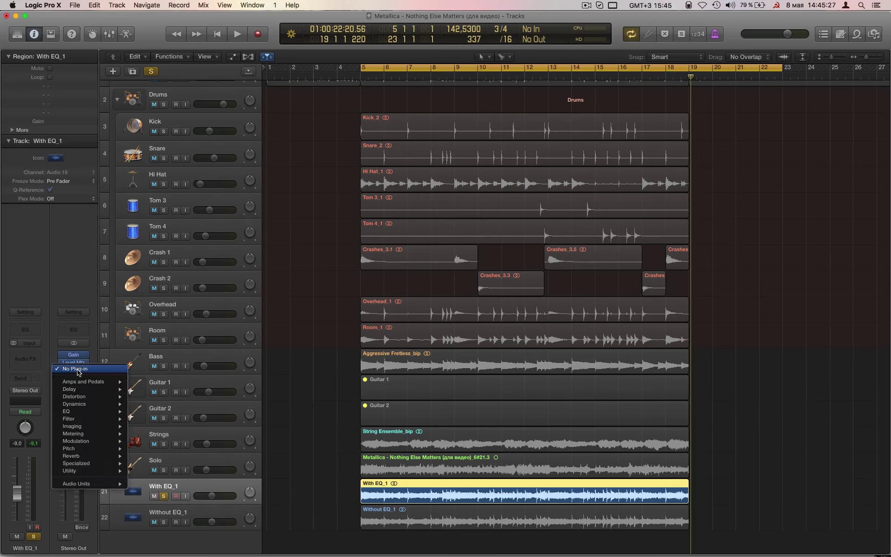
{"action": "mouse_move", "coordinate": [96, 484]}
{"action": "mouse_move", "coordinate": [163, 458]}
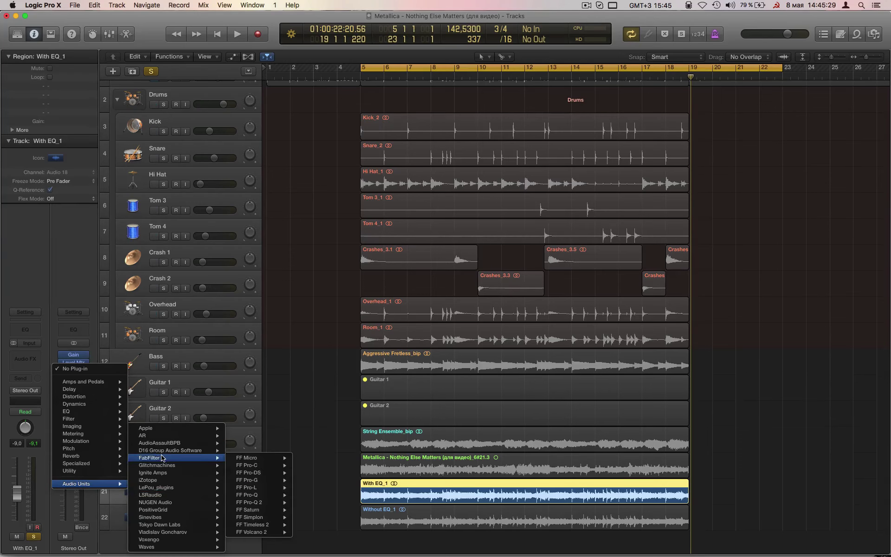
{"action": "mouse_move", "coordinate": [266, 502]}
{"action": "left_click", "coordinate": [297, 504]}
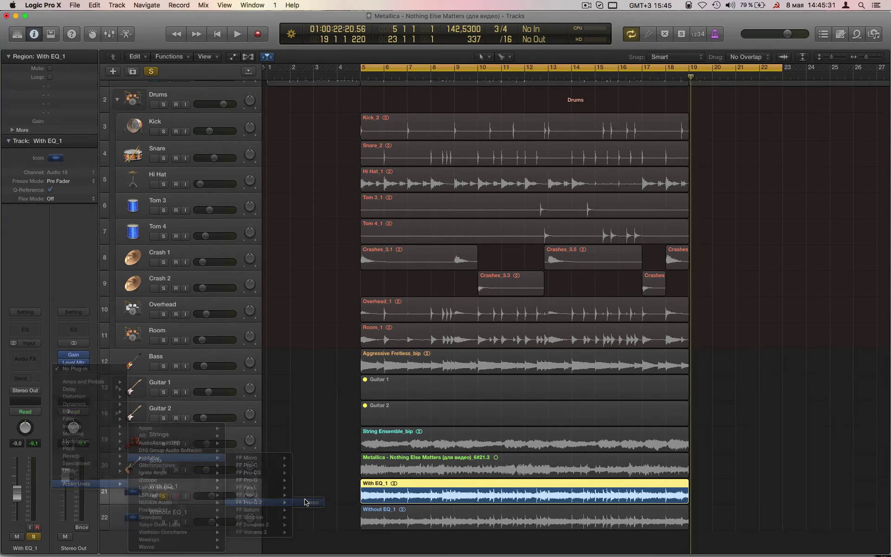
{"action": "left_click_drag", "start_coordinate": [304, 42], "coordinate": [541, 69]}
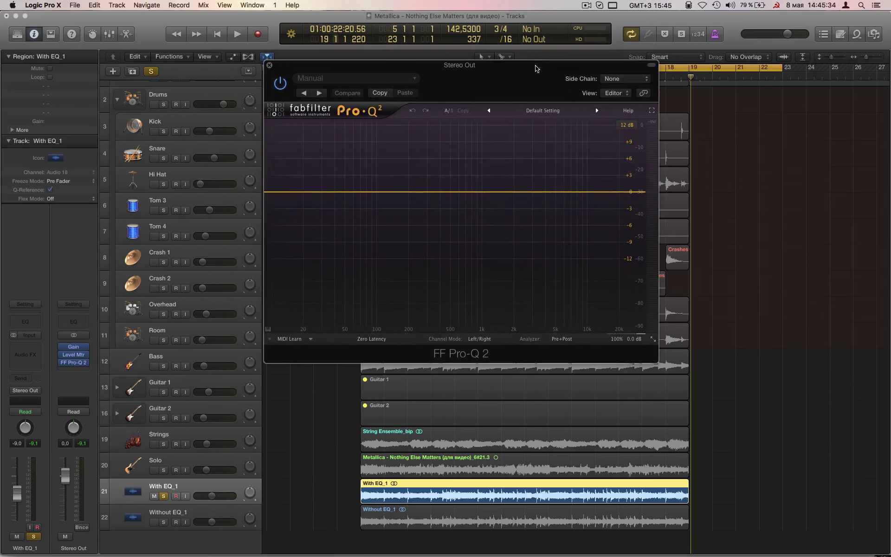
- Solo the Without EQ_1 track and play it to examine its frequency spectrum in the Pro-Q 2 analyzer
{"action": "left_click", "coordinate": [163, 522]}
{"action": "left_click", "coordinate": [194, 509]}
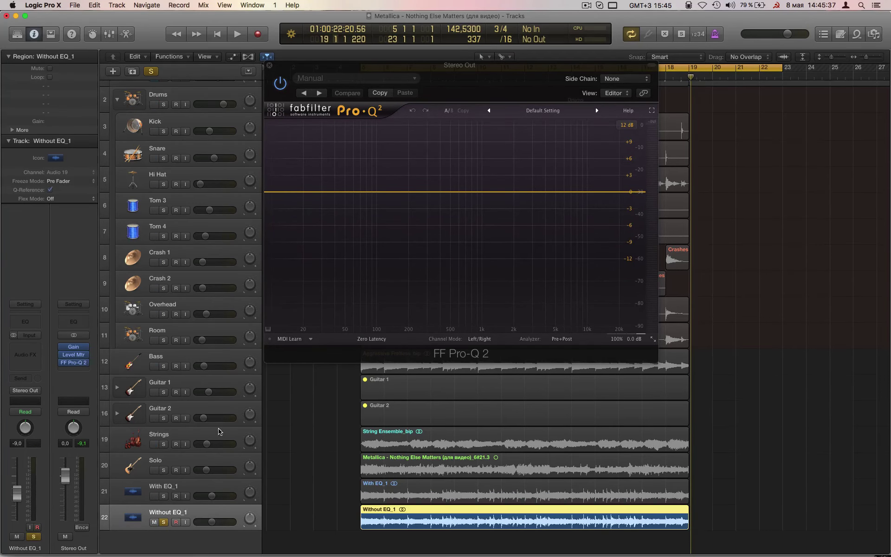
{"action": "key", "text": "space"}
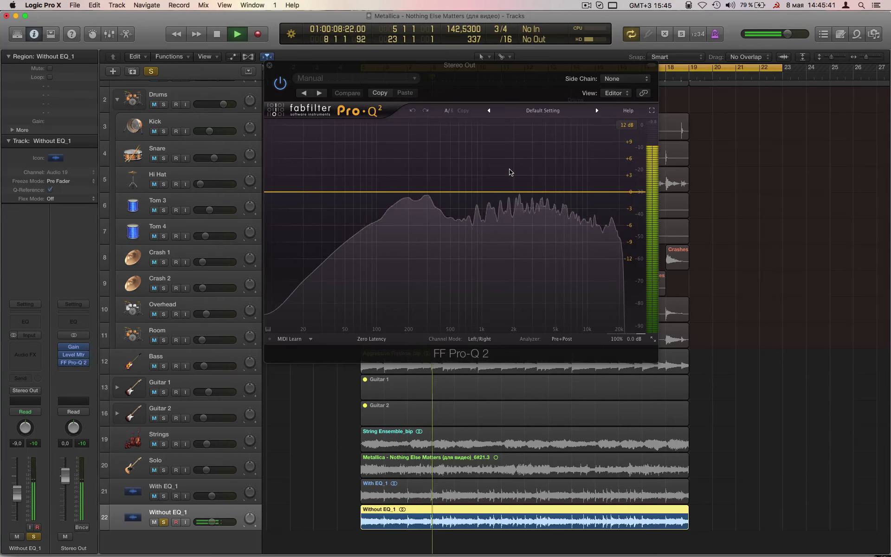
{"action": "key", "text": "space"}
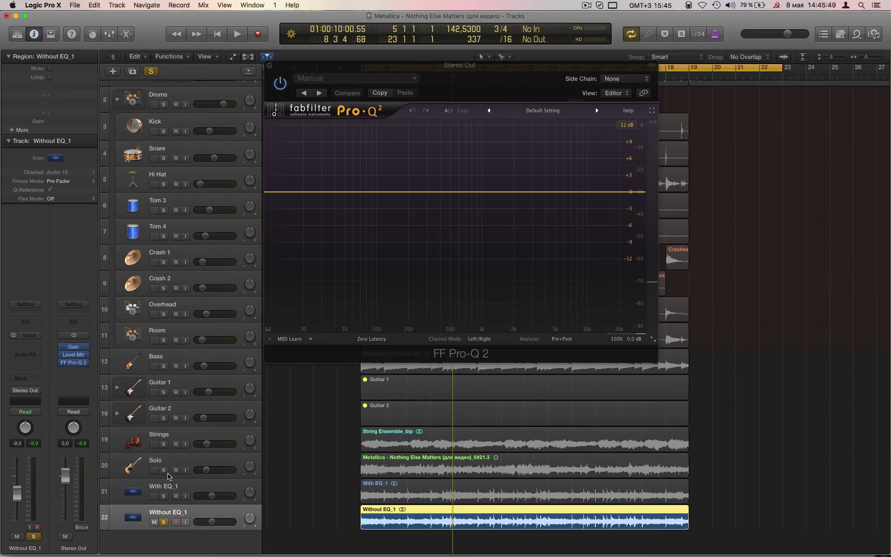
- Solo the With EQ_1 track instead, play it to examine its spectrum in the analyzer, and close the Pro-Q 2 window
{"action": "left_click", "coordinate": [165, 496]}
{"action": "left_click", "coordinate": [165, 521]}
{"action": "left_click", "coordinate": [218, 484]}
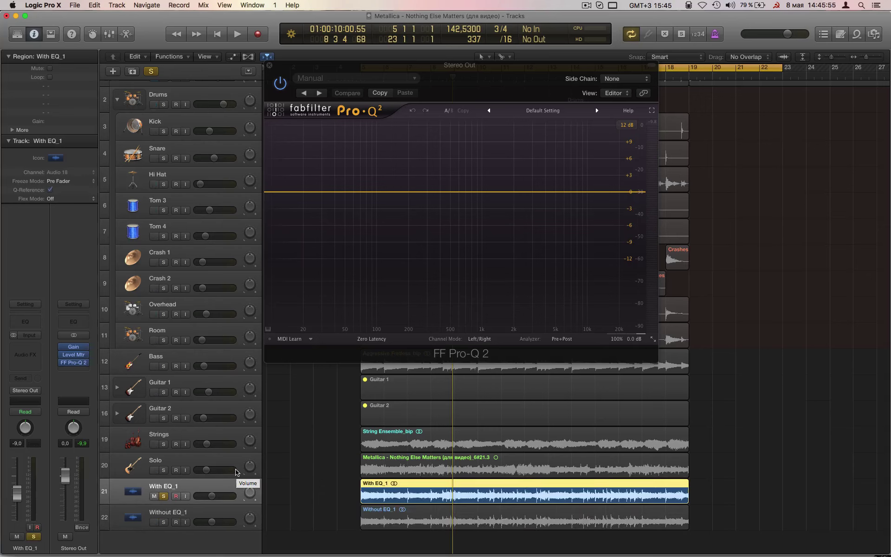
{"action": "key", "text": "space"}
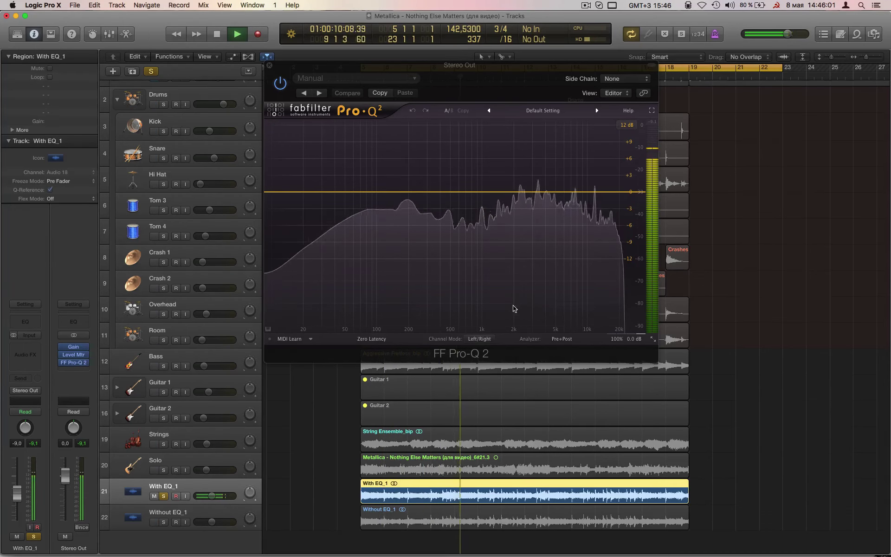
{"action": "key", "text": "space"}
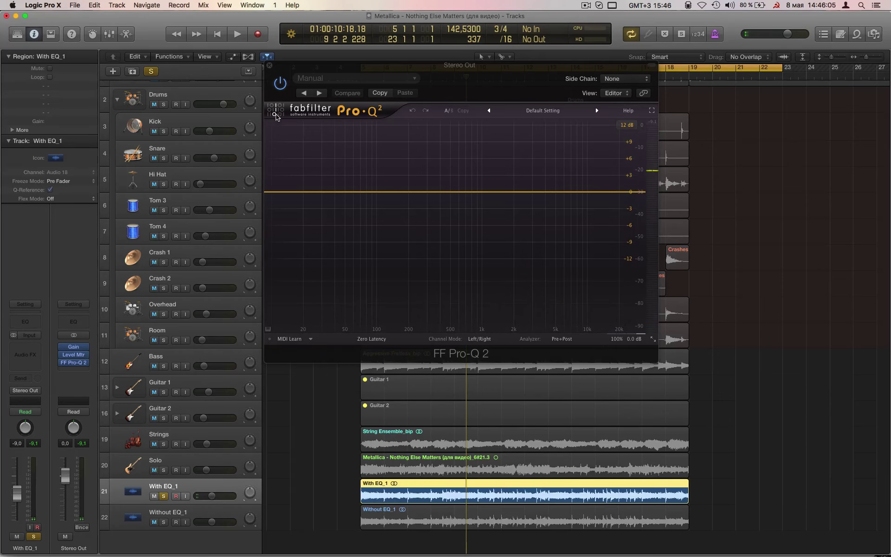
{"action": "left_click", "coordinate": [269, 67]}
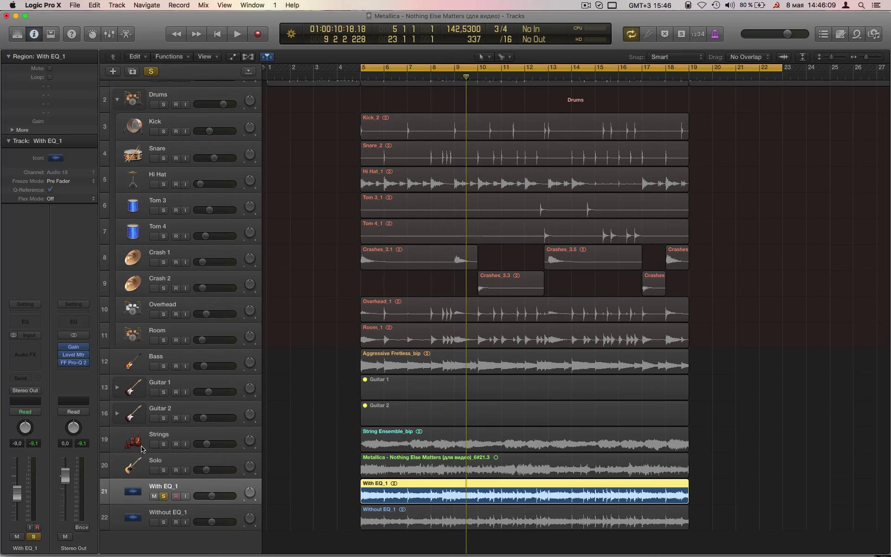
- Move the solo from With EQ_1 to the Kick track and set the cycle range from bar 9 to bar 13
{"action": "left_click", "coordinate": [163, 496]}
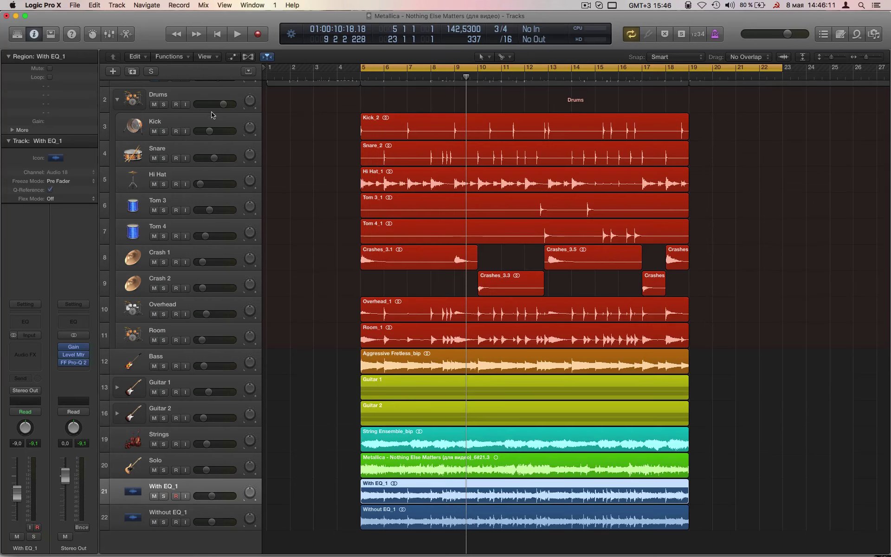
{"action": "left_click", "coordinate": [171, 123]}
{"action": "left_click", "coordinate": [165, 132]}
{"action": "left_click", "coordinate": [165, 131]}
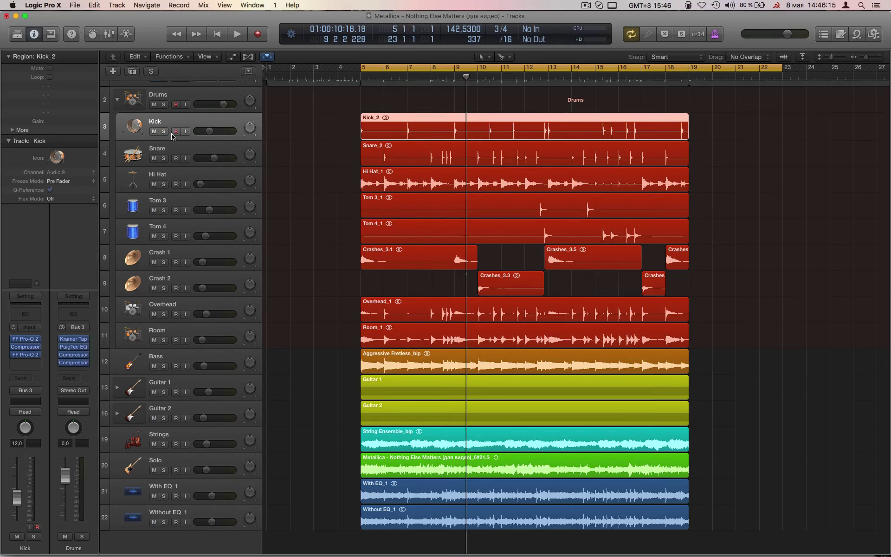
{"action": "left_click", "coordinate": [164, 132]}
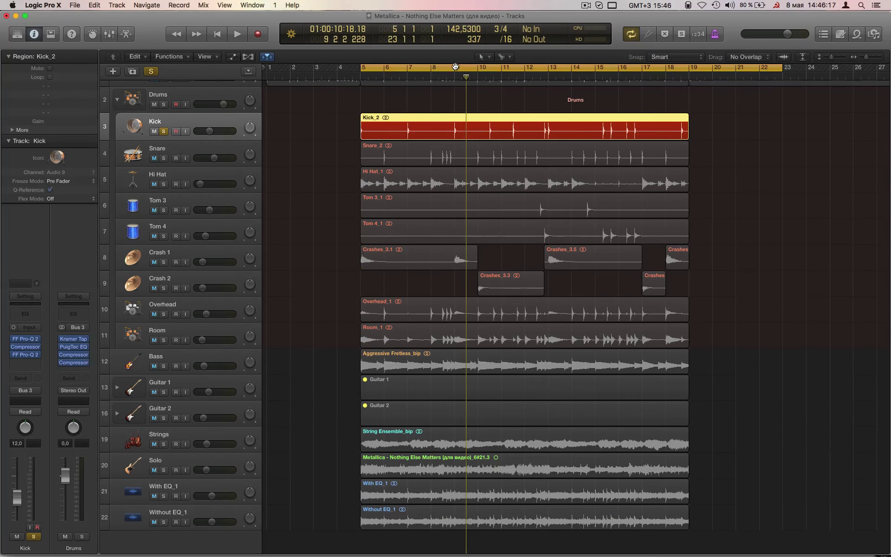
{"action": "left_click_drag", "start_coordinate": [455, 67], "coordinate": [548, 71]}
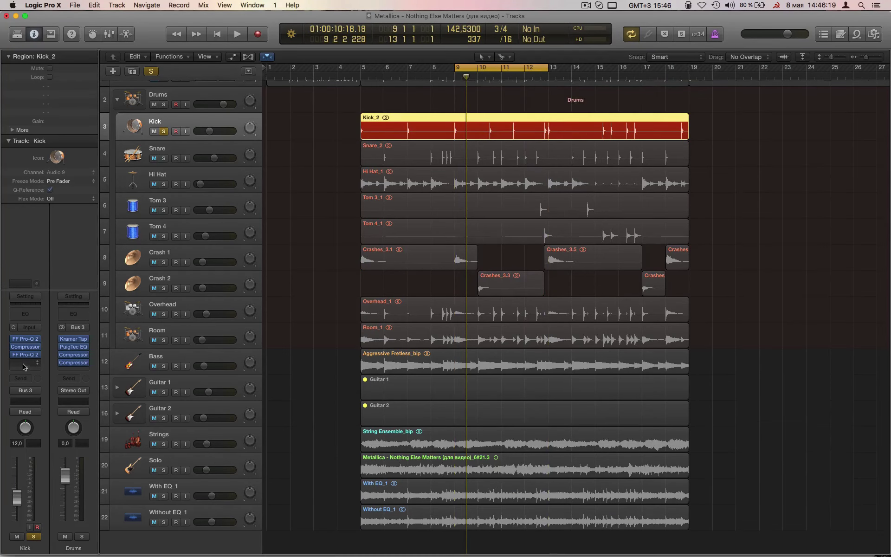
- Open the second Pro-Q 2 on the Kick channel over the arrangement and select its lower-frequency band
{"action": "left_click", "coordinate": [26, 356]}
{"action": "left_click_drag", "start_coordinate": [193, 61], "coordinate": [396, 185]}
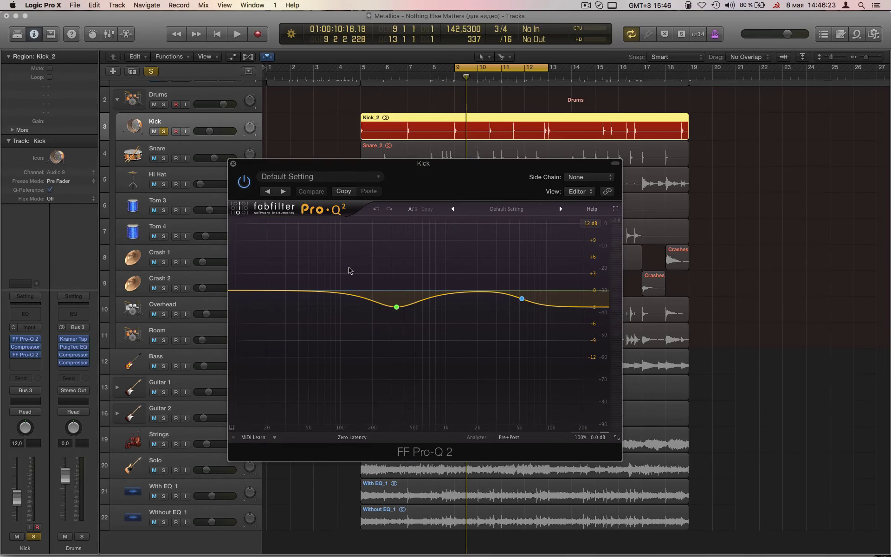
{"action": "left_click", "coordinate": [397, 308]}
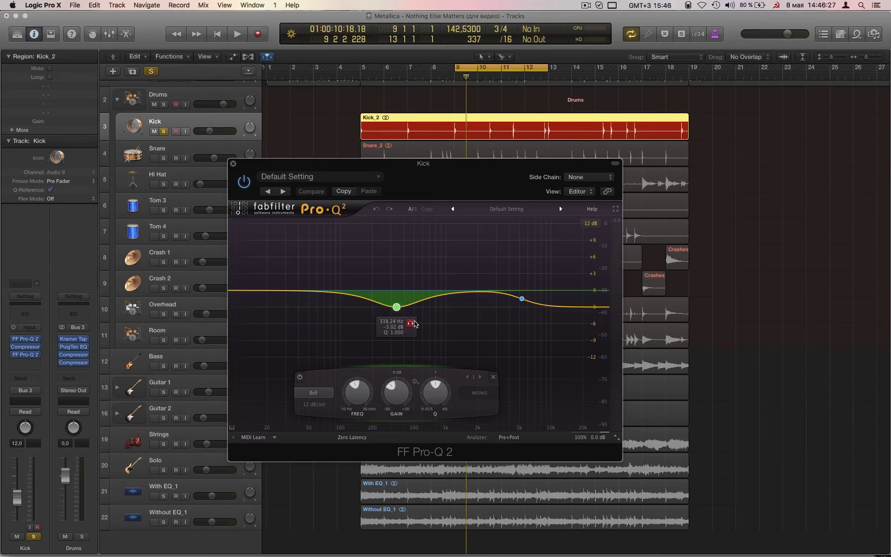
- Shift the four-bar cycle range slightly earlier so that it runs from 8 3 4 to 12 3 4
{"action": "left_click", "coordinate": [485, 68]}
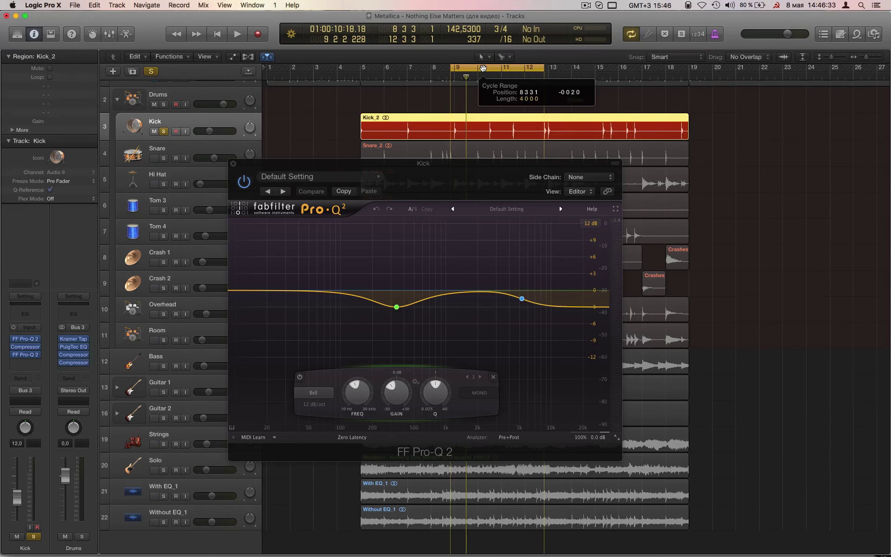
{"action": "left_click_drag", "start_coordinate": [484, 68], "coordinate": [496, 65]}
{"action": "key", "text": "cmd+Right"}
{"action": "key", "text": "cmd+Right"}
{"action": "key", "text": "cmd+Right"}
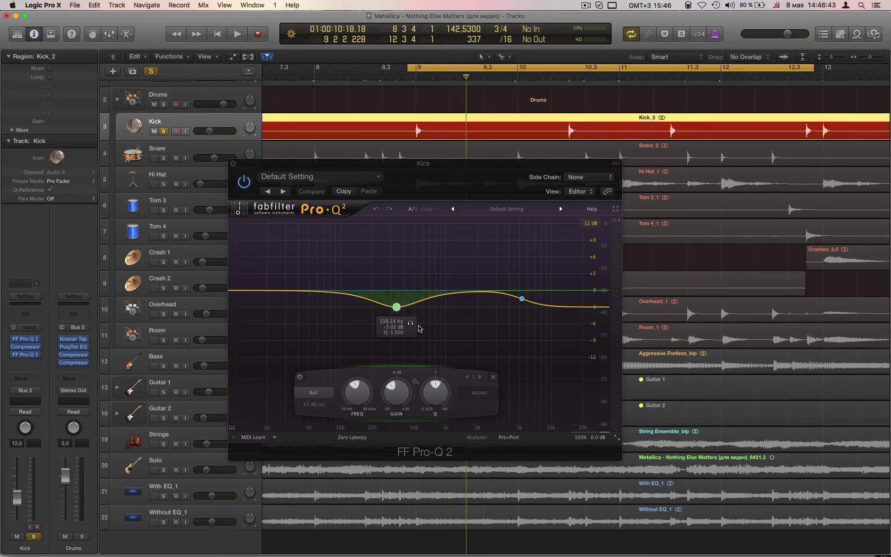
- Play the Kick while auditioning the lower and upper Pro-Q 2 bands in isolation
{"action": "left_click_drag", "start_coordinate": [411, 324], "coordinate": [411, 324]}
{"action": "key", "text": "space"}
{"action": "left_click_drag", "start_coordinate": [535, 316], "coordinate": [535, 315]}
{"action": "key", "text": "space"}
{"action": "key", "text": "space"}
{"action": "key", "text": "space"}
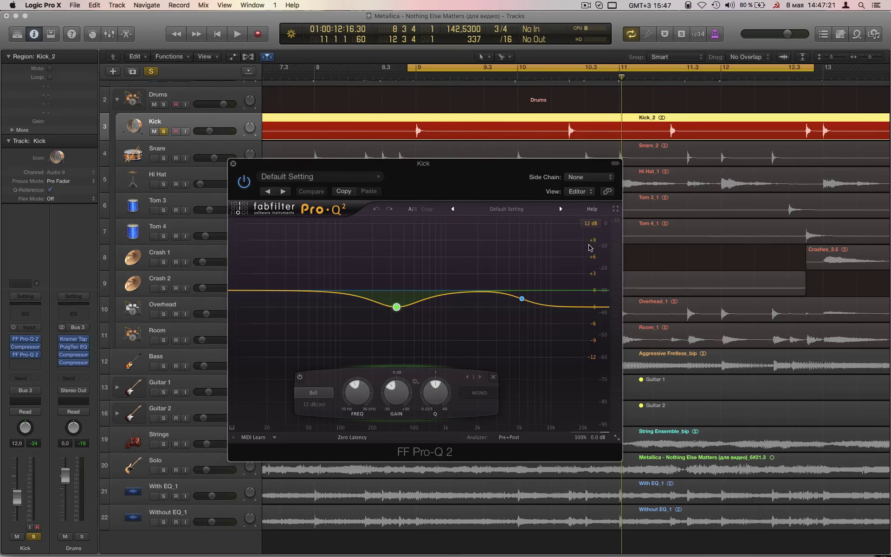
- Play the Kick loop with its second Pro-Q 2 bypassed and enabled to compare the sound
{"action": "key", "text": "space"}
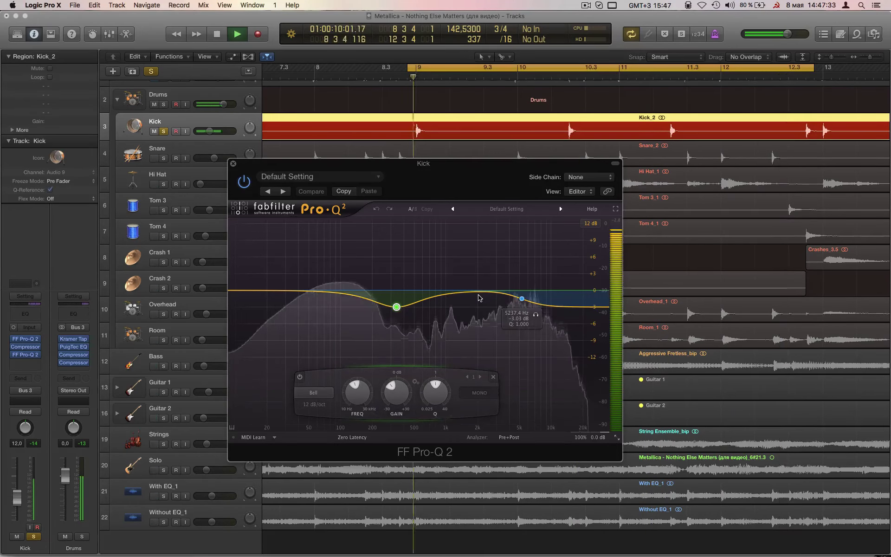
{"action": "key", "text": "space"}
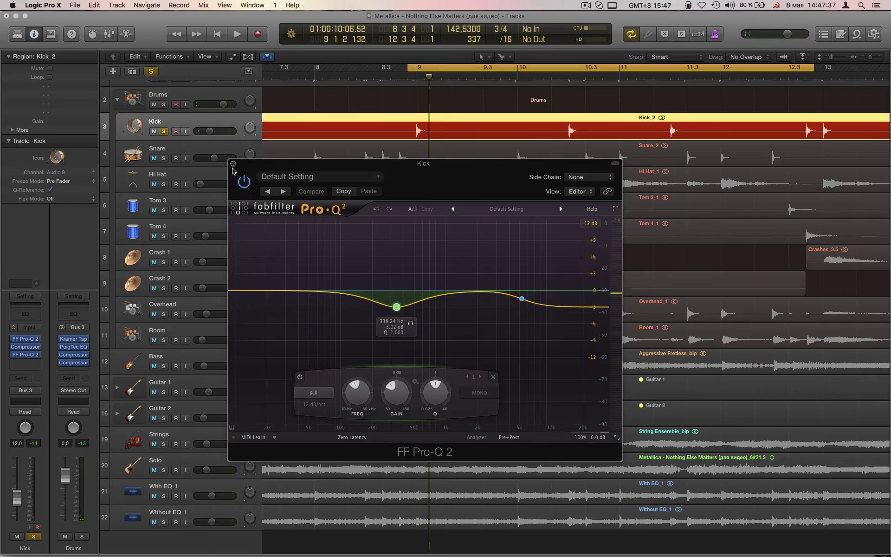
{"action": "key", "text": "space"}
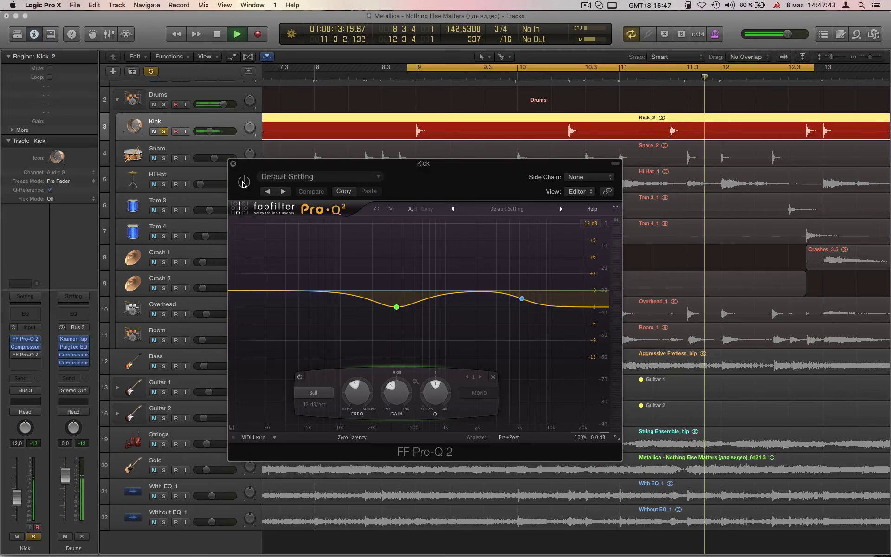
{"action": "key", "text": "space"}
{"action": "key", "text": "space"}
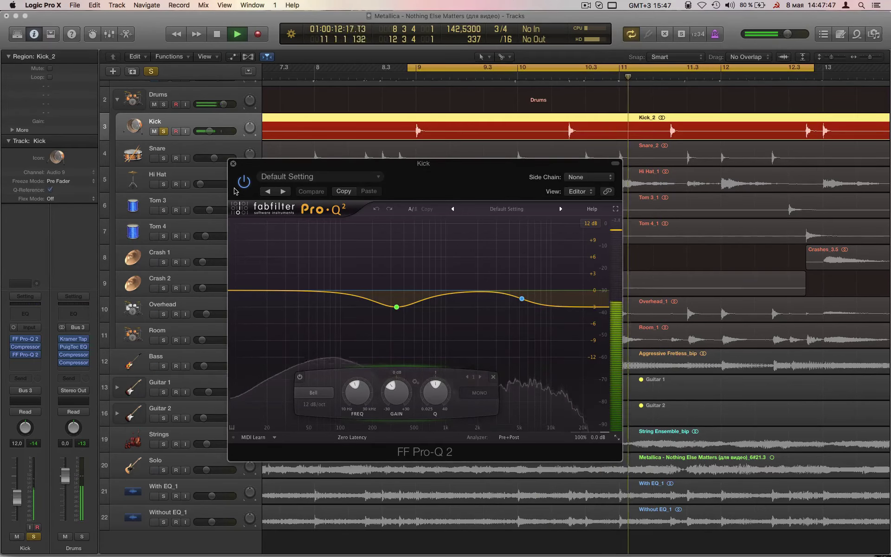
{"action": "key", "text": "space"}
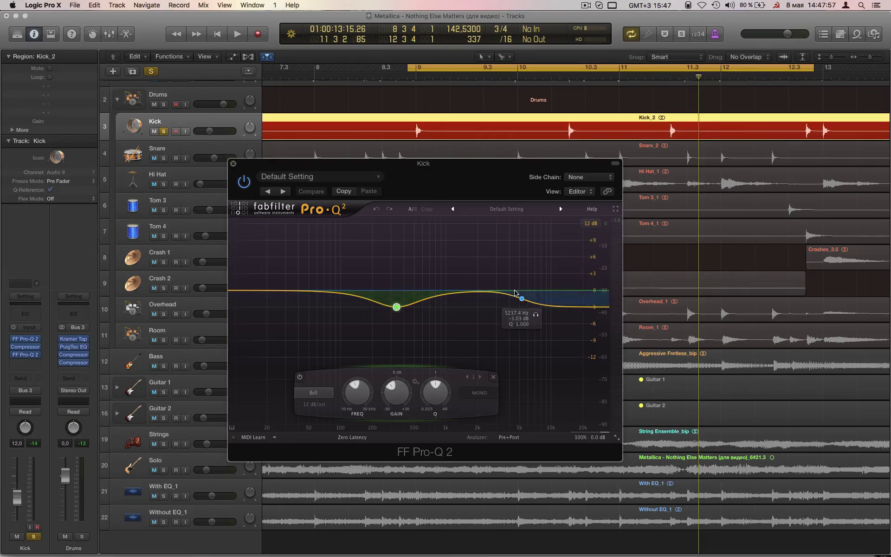
- Close the Kick equalizer, solo the Snare track instead of the Kick, and open the Snare's second Pro-Q 2
{"action": "left_click", "coordinate": [233, 164]}
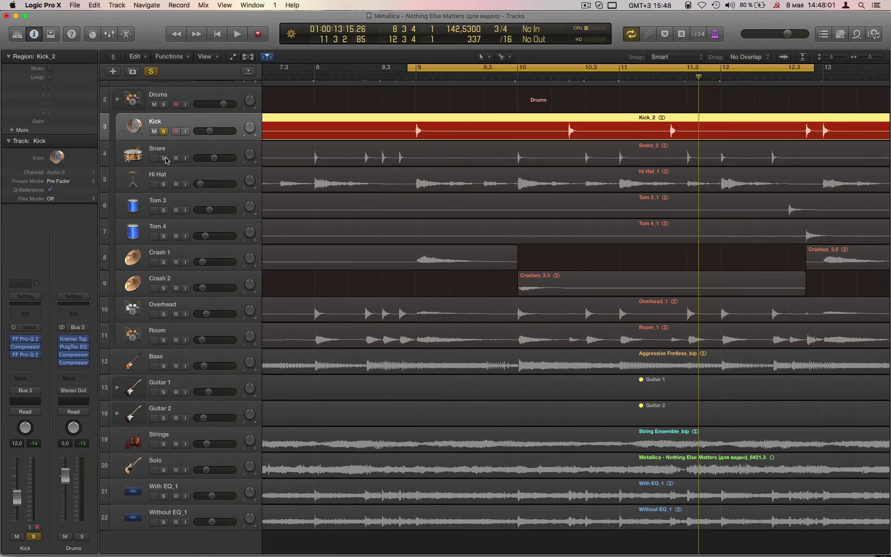
{"action": "left_click", "coordinate": [164, 159]}
{"action": "left_click", "coordinate": [164, 131]}
{"action": "left_click", "coordinate": [171, 145]}
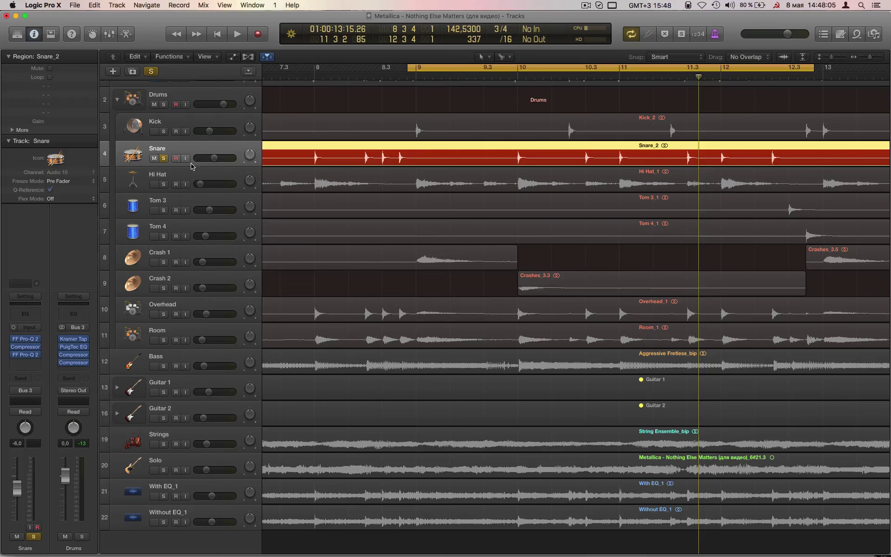
{"action": "left_click", "coordinate": [28, 355]}
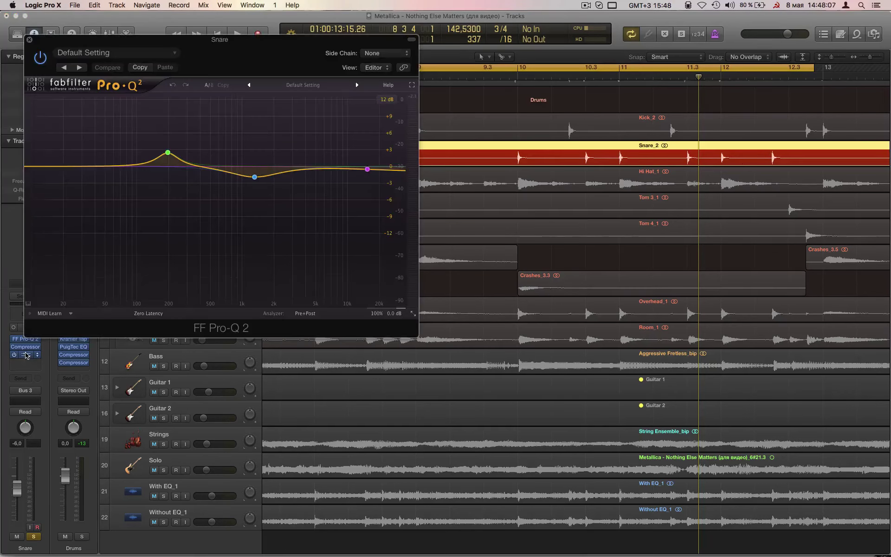
- Play the Snare loop with its second Pro-Q 2 bypassed and enabled to compare the sound
{"action": "left_click", "coordinate": [40, 58]}
{"action": "key", "text": "space"}
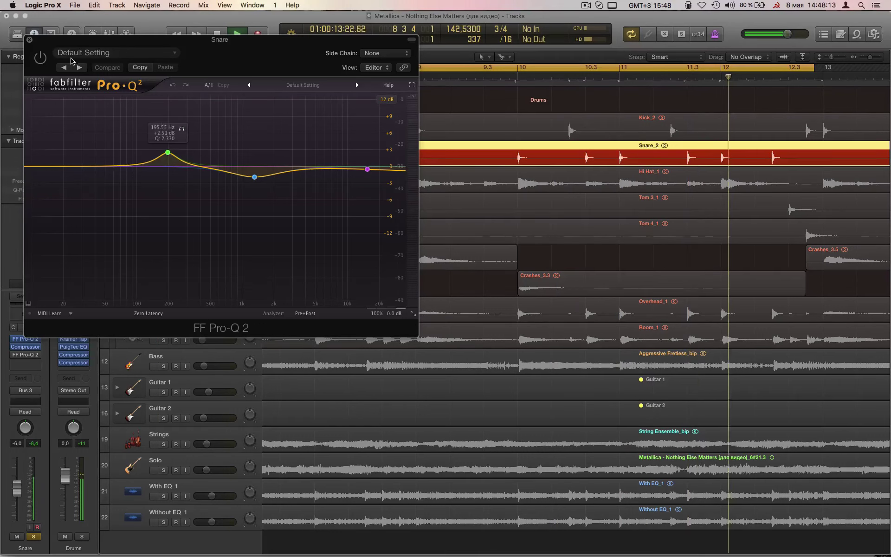
{"action": "left_click", "coordinate": [39, 58]}
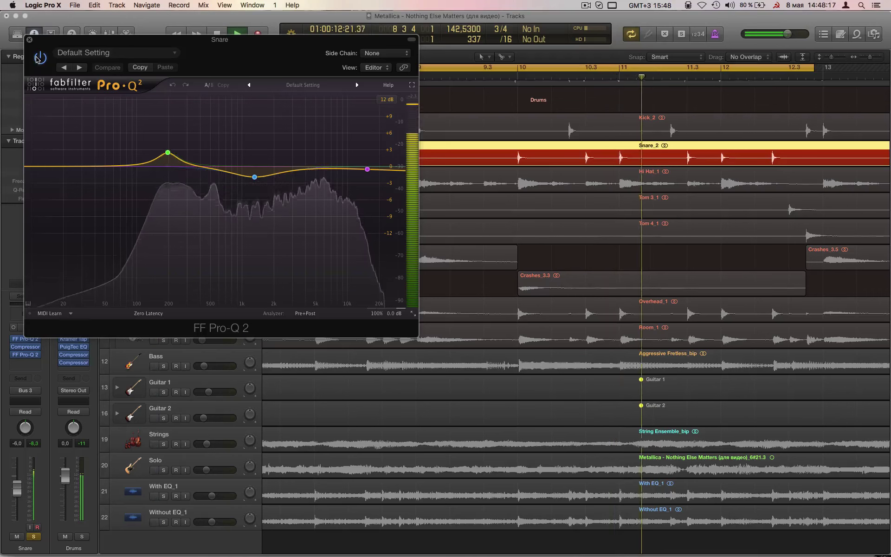
{"action": "key", "text": "space"}
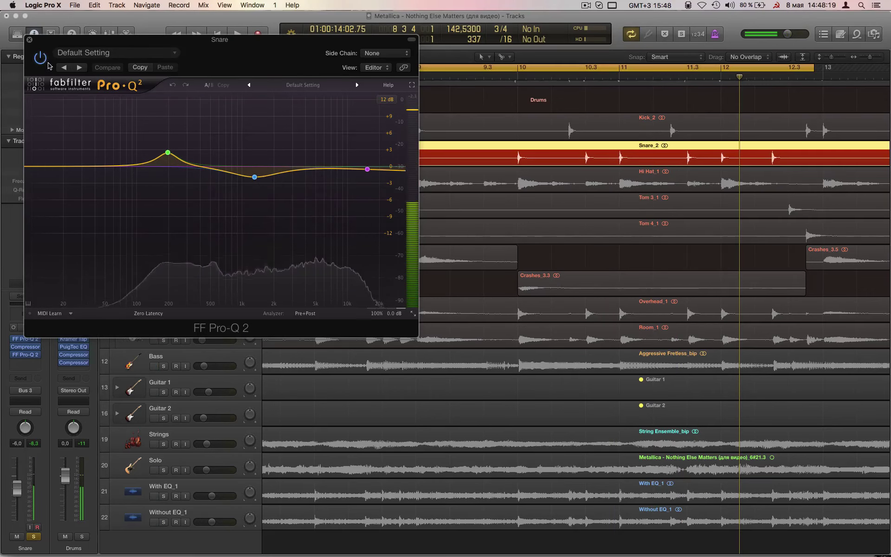
- Play the Snare while auditioning the low boost band and the midrange cut band of its Pro-Q 2 in isolation
{"action": "mouse_move", "coordinate": [171, 153]}
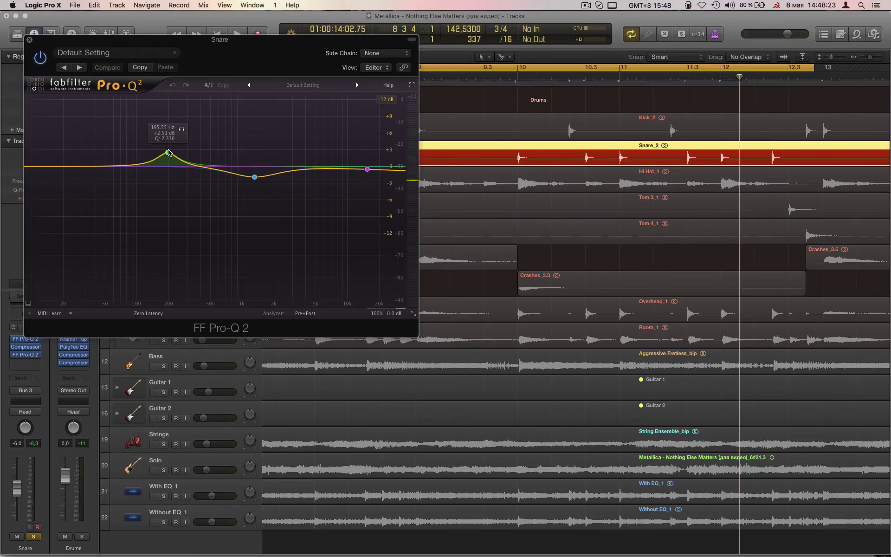
{"action": "left_click", "coordinate": [181, 129]}
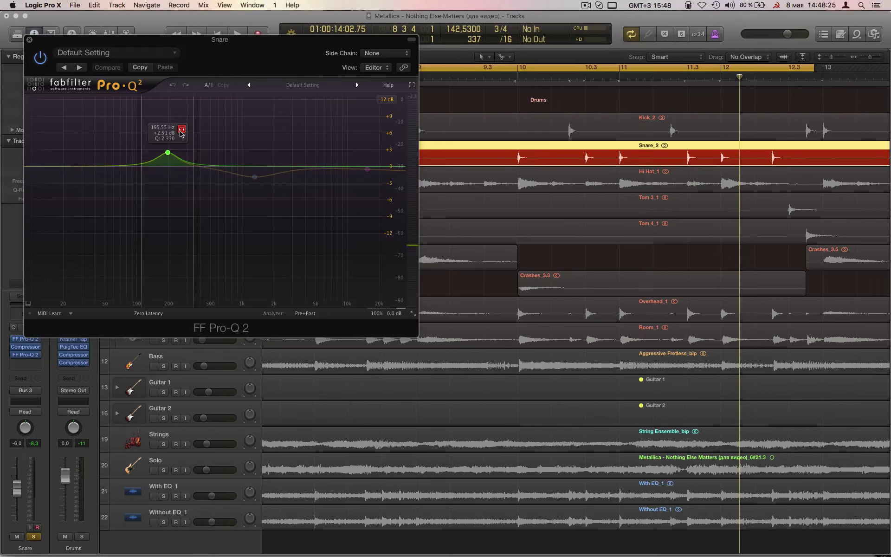
{"action": "key", "text": "space"}
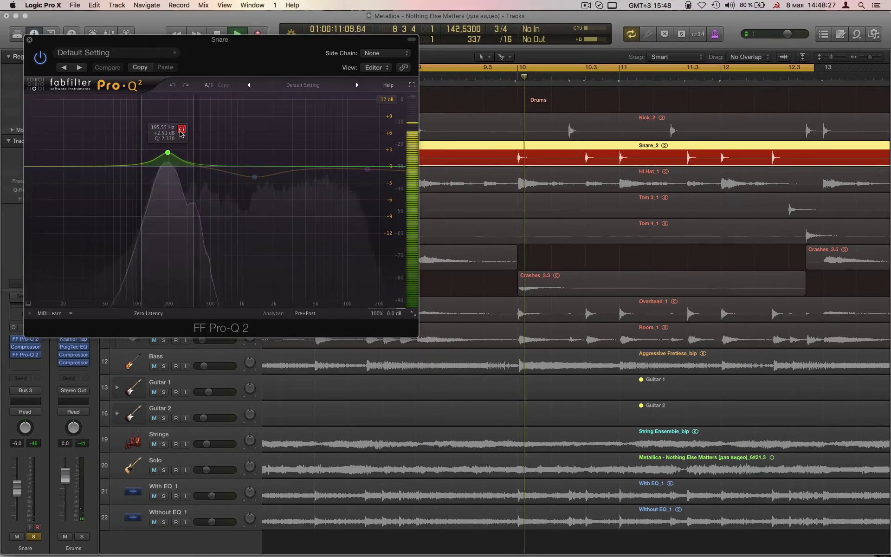
{"action": "left_click", "coordinate": [182, 129]}
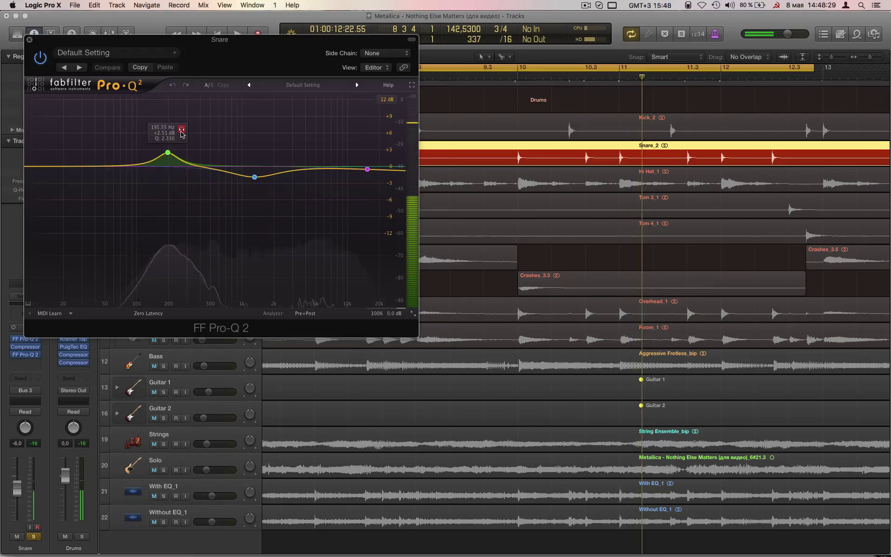
{"action": "left_click", "coordinate": [269, 193]}
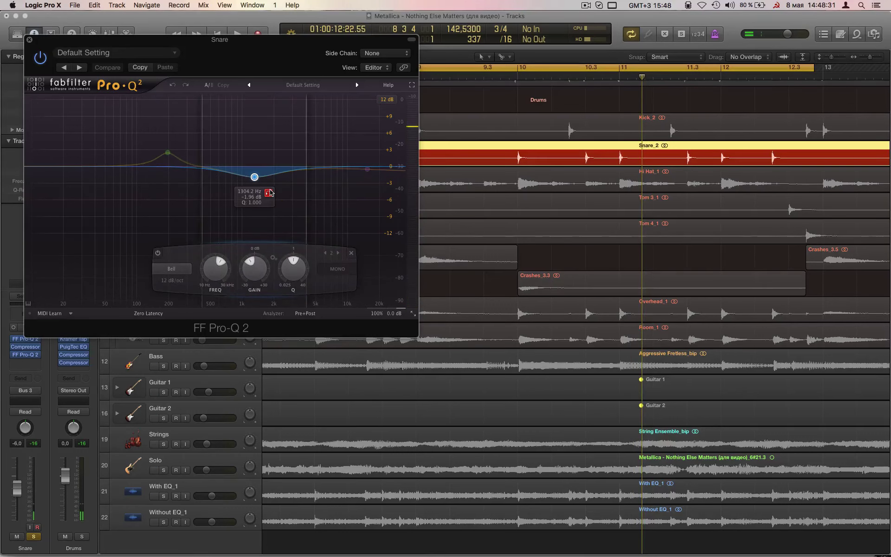
{"action": "key", "text": "space"}
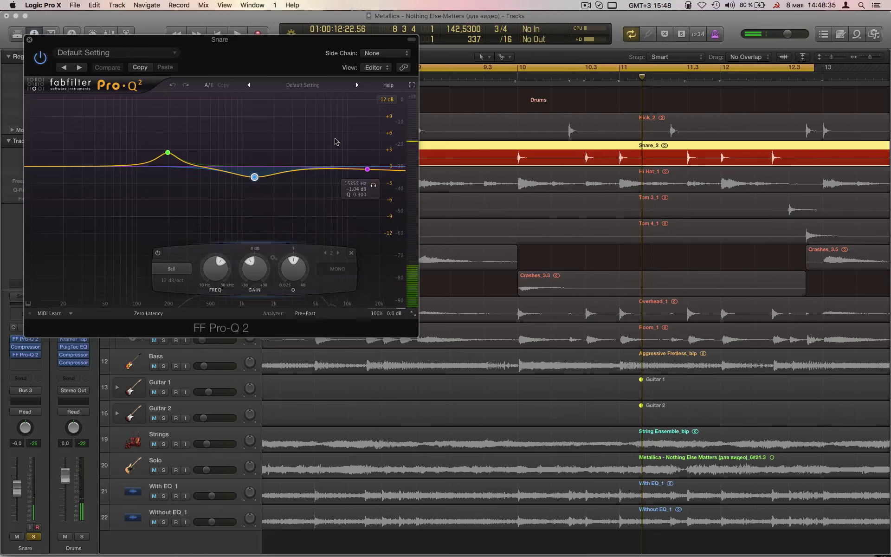
- Play the Snare with only the Pro-Q 2 high-shelf band isolated, then close the equalizer
{"action": "left_click", "coordinate": [367, 169]}
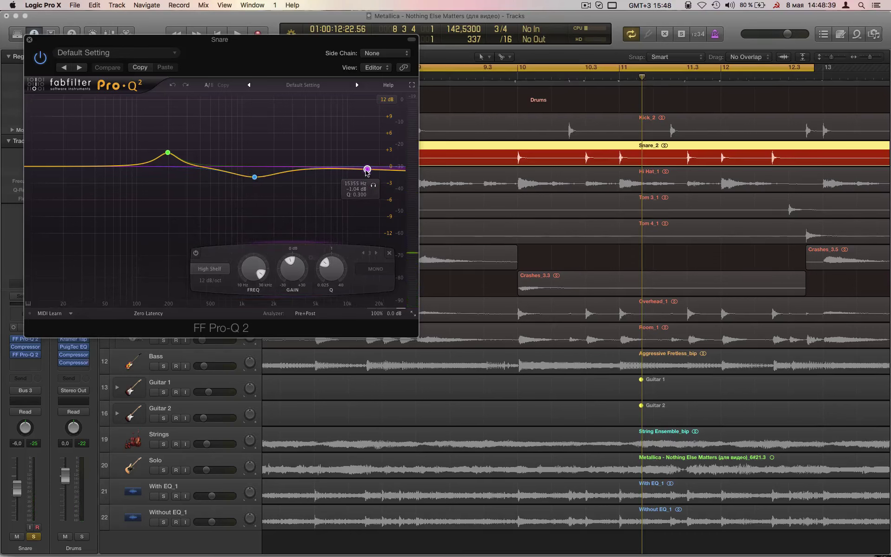
{"action": "left_click", "coordinate": [375, 186]}
{"action": "key", "text": "space"}
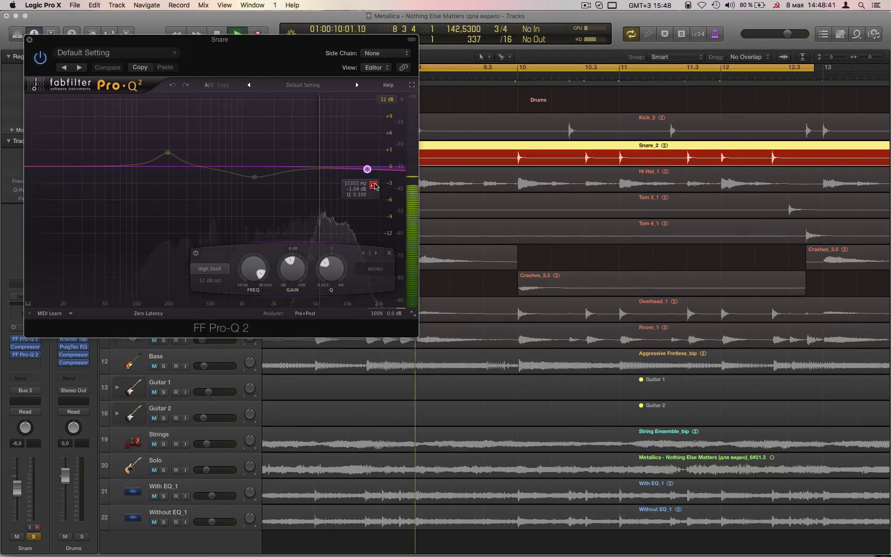
{"action": "left_click", "coordinate": [374, 186]}
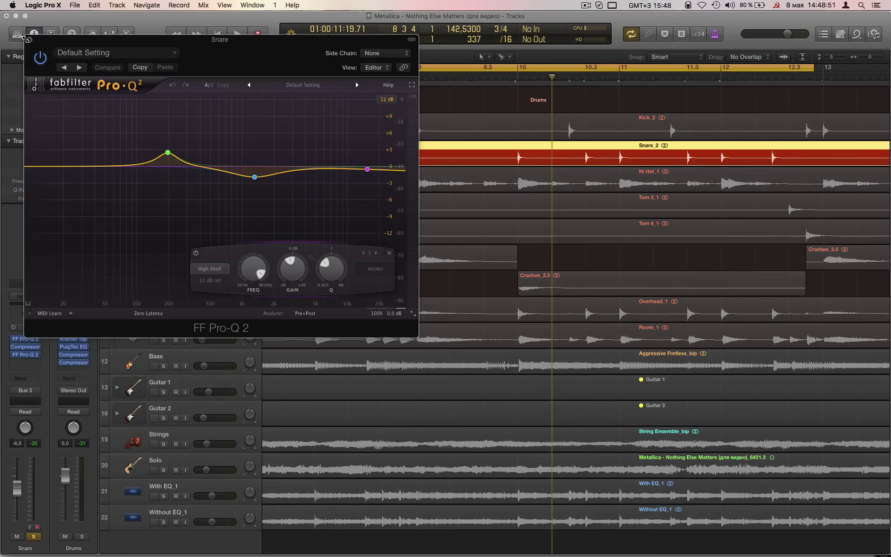
{"action": "left_click", "coordinate": [28, 40]}
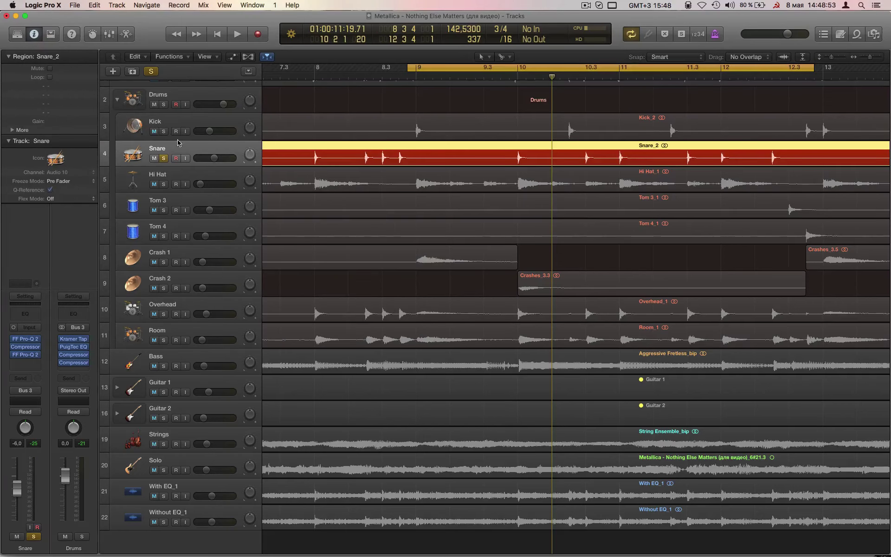
- Solo the Hi Hat track instead of the Snare and open the Hi Hat's second Pro-Q 2
{"action": "left_click", "coordinate": [164, 159]}
{"action": "left_click", "coordinate": [171, 173]}
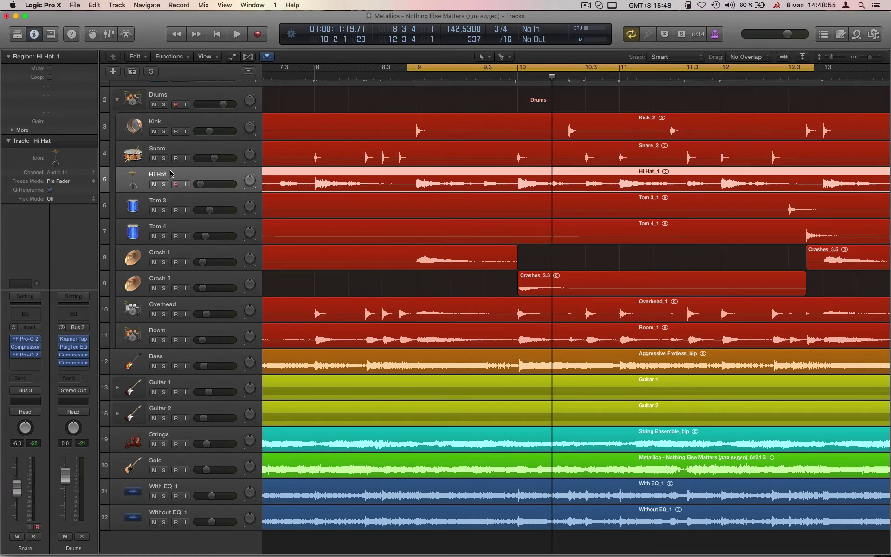
{"action": "left_click", "coordinate": [163, 184]}
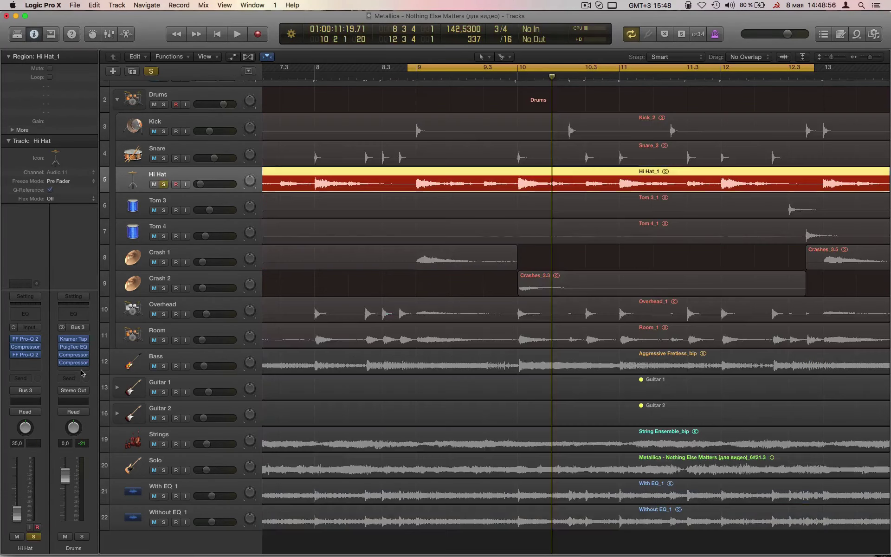
{"action": "left_click", "coordinate": [26, 355]}
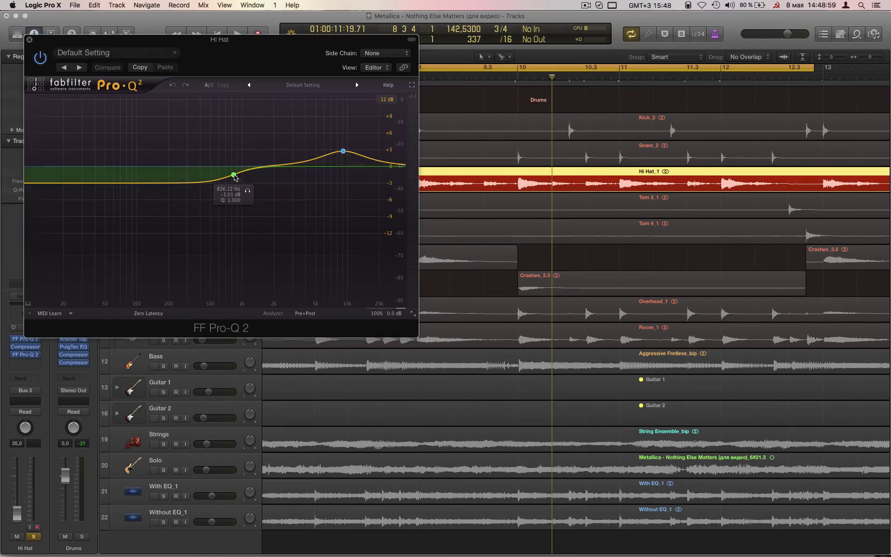
- Play the Hi Hat with the Pro-Q 2 low-shelf band isolated and select that band to examine its settings
{"action": "left_click", "coordinate": [248, 194]}
{"action": "key", "text": "space"}
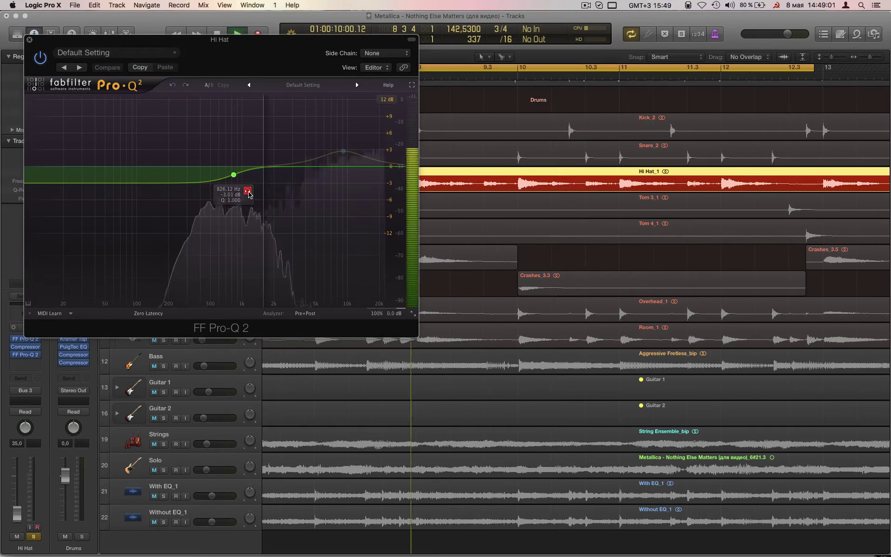
{"action": "key", "text": "space"}
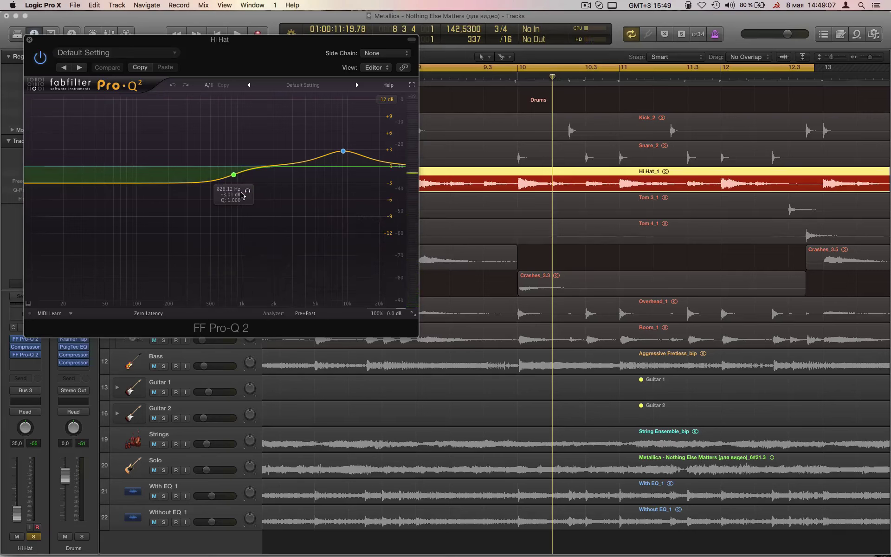
{"action": "left_click", "coordinate": [246, 192]}
{"action": "left_click", "coordinate": [247, 192]}
{"action": "left_click", "coordinate": [233, 175]}
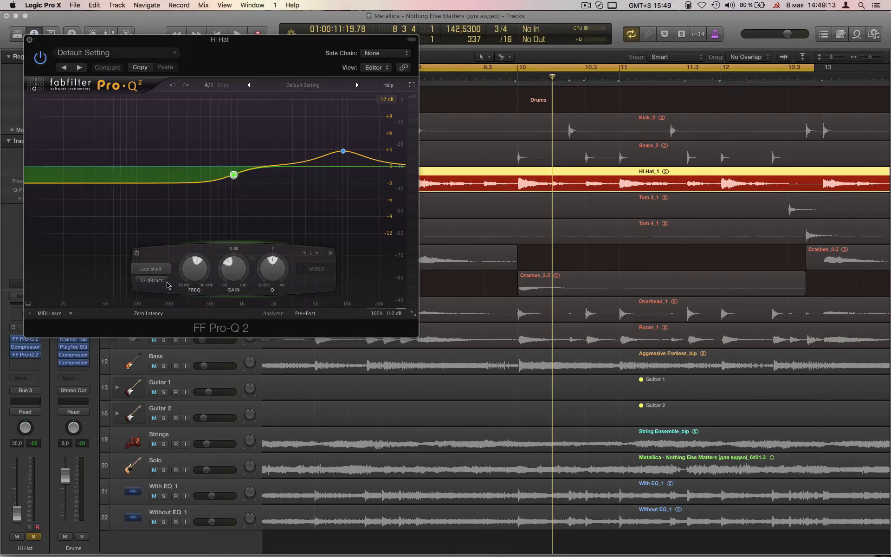
{"action": "mouse_move", "coordinate": [273, 278]}
{"action": "mouse_move", "coordinate": [312, 162]}
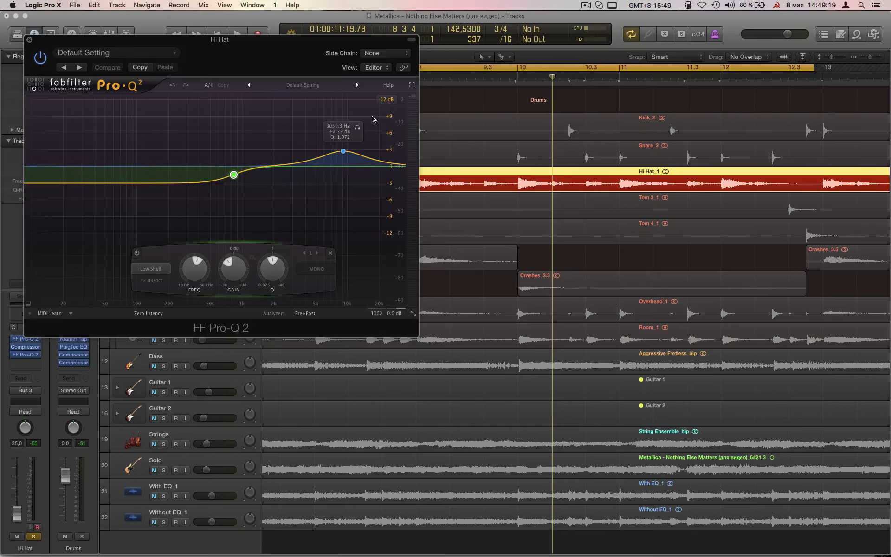
- Play the Hi Hat with only the high-frequency boost band isolated, then close its Pro-Q 2
{"action": "left_click", "coordinate": [356, 132]}
{"action": "key", "text": "space"}
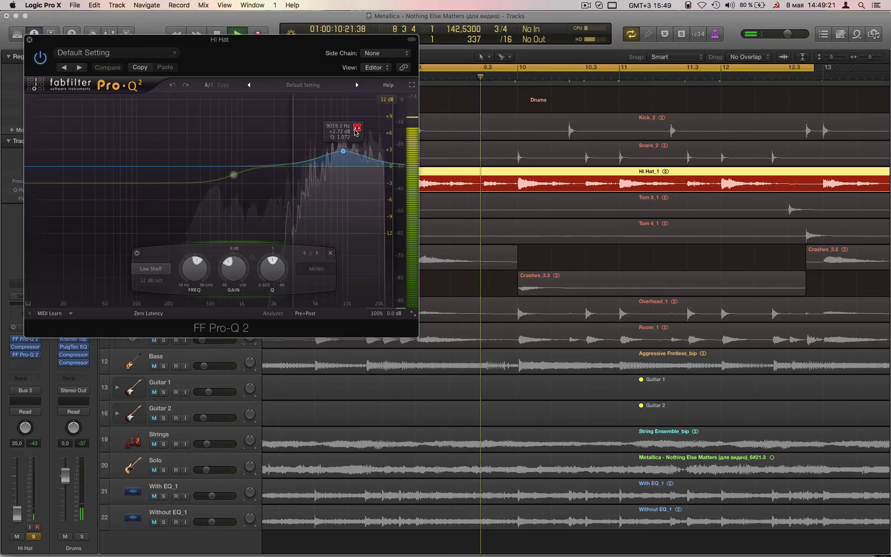
{"action": "left_click", "coordinate": [355, 129]}
{"action": "key", "text": "space"}
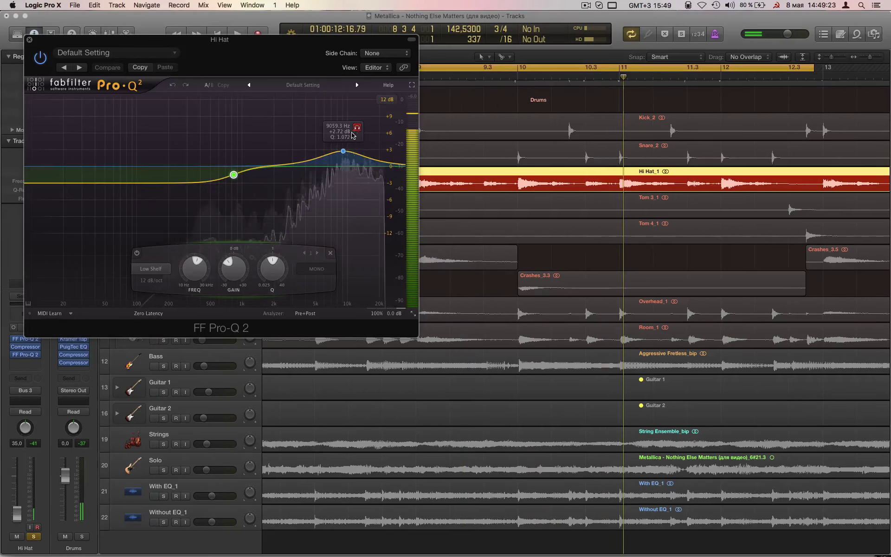
{"action": "left_click", "coordinate": [30, 41]}
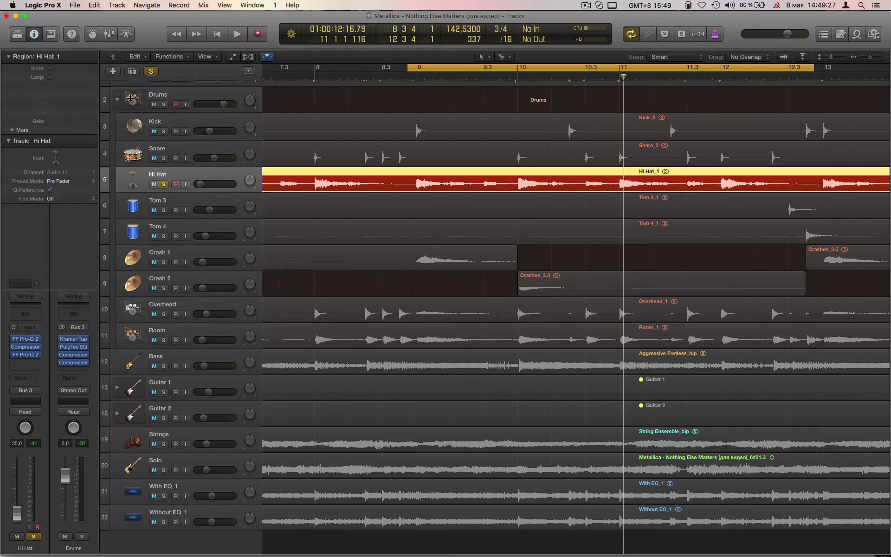
- Solo Tom 3 instead of the Hi Hat and set the cycle range from 12 2 4 to 13 2 4 around its hit
{"action": "left_click", "coordinate": [180, 213]}
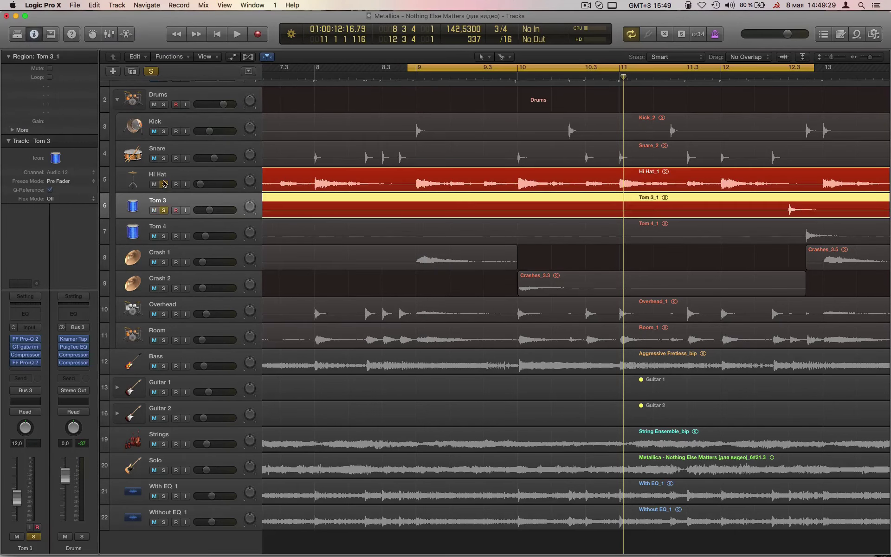
{"action": "scroll", "coordinate": [466, 182], "scroll_direction": "right", "scroll_amount": 5}
{"action": "scroll", "coordinate": [465, 182], "scroll_direction": "right", "scroll_amount": 3}
{"action": "left_click", "coordinate": [571, 69]}
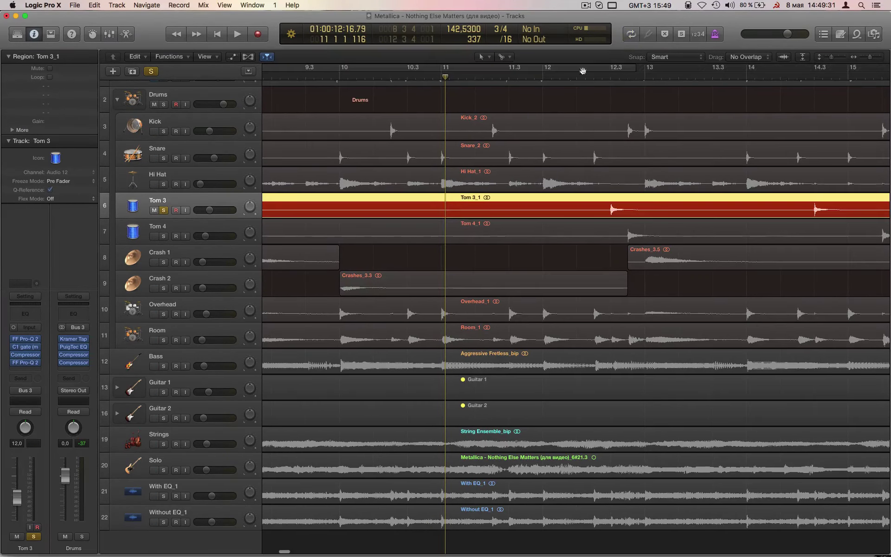
{"action": "left_click_drag", "start_coordinate": [548, 67], "coordinate": [702, 68]}
- Open the second Pro-Q 2 on Tom 3 and play the loop with its lower-frequency cut band isolated
{"action": "key", "text": "space"}
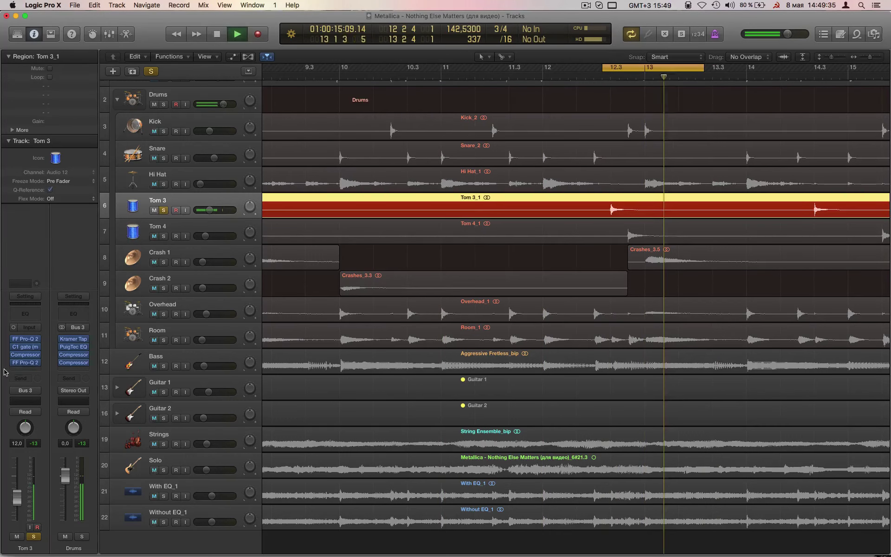
{"action": "left_click", "coordinate": [27, 362]}
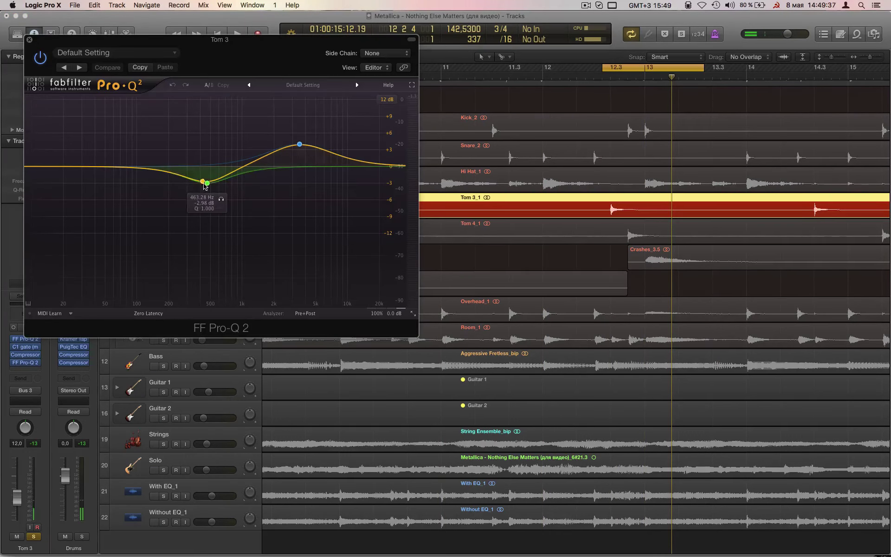
{"action": "left_click", "coordinate": [206, 183]}
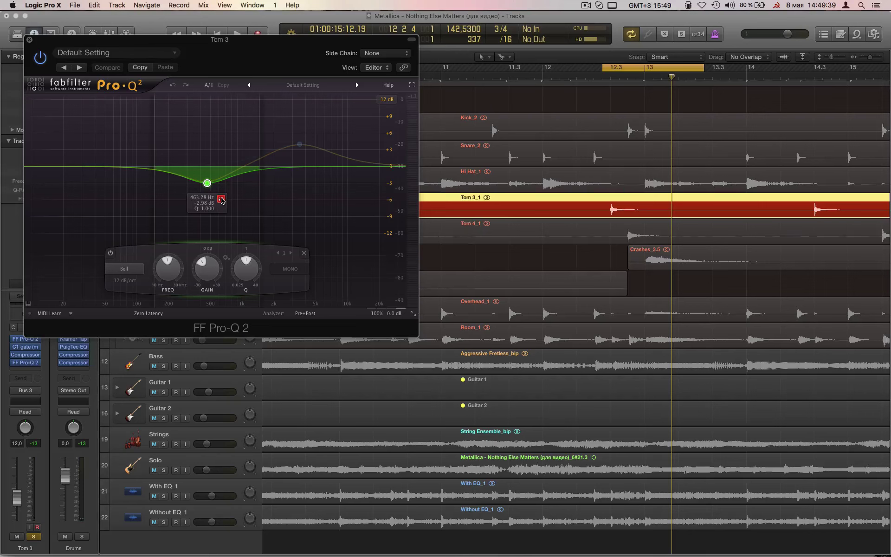
{"action": "key", "text": "space"}
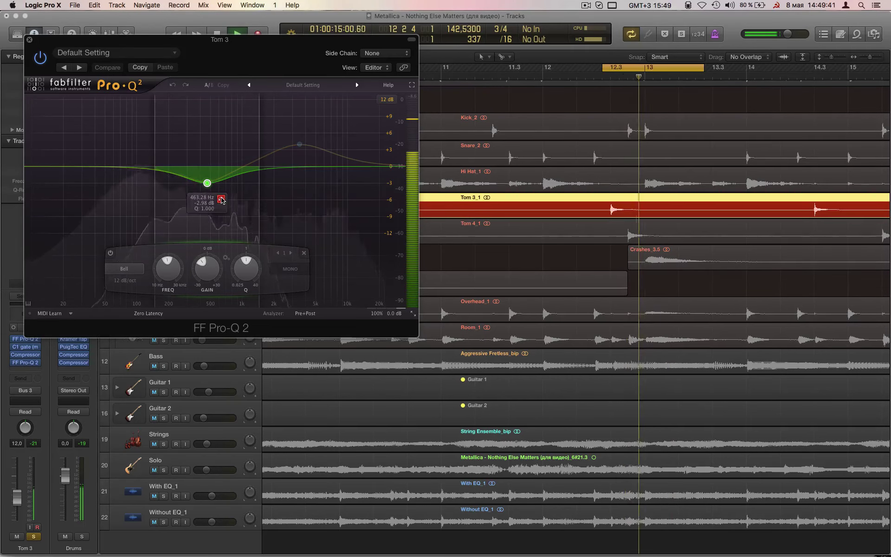
{"action": "key", "text": "space"}
- Play the Tom 3 loop with only the upper boost band of its Pro-Q 2 isolated
{"action": "mouse_move", "coordinate": [314, 124]}
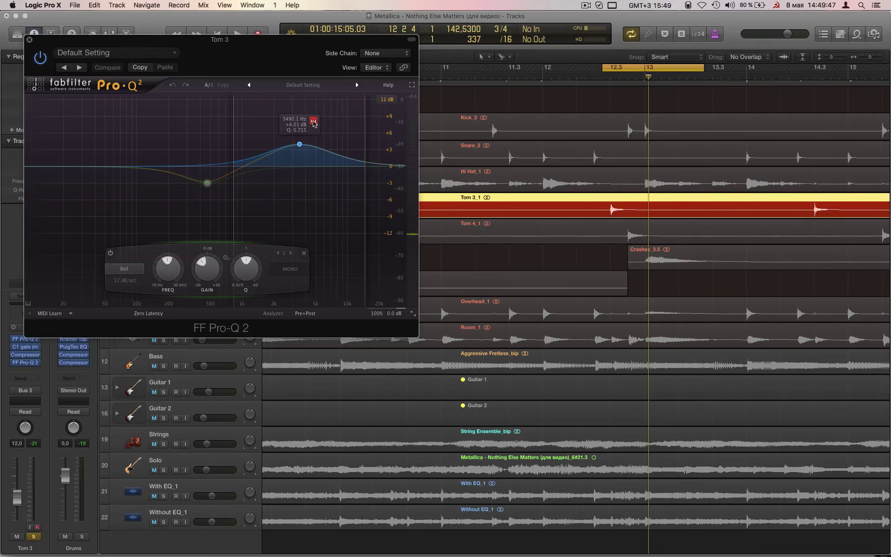
{"action": "key", "text": "space"}
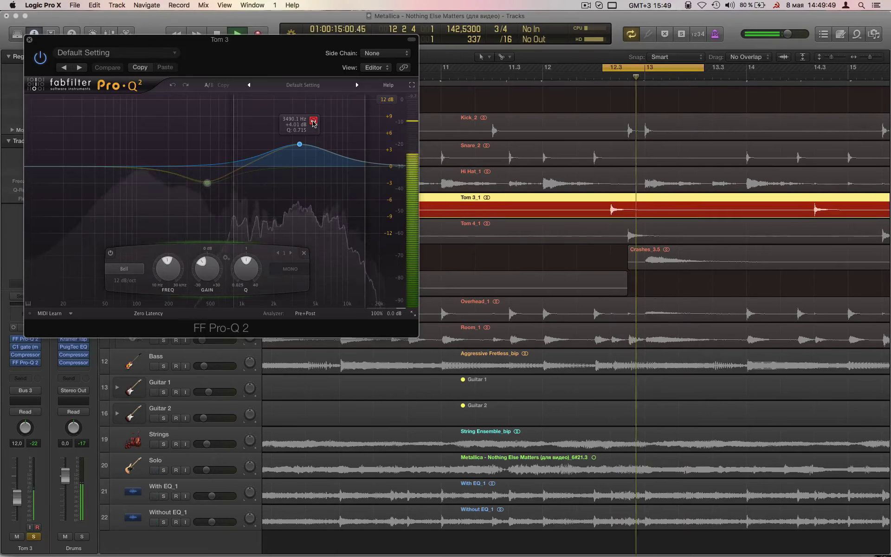
{"action": "left_click", "coordinate": [313, 123]}
{"action": "key", "text": "space"}
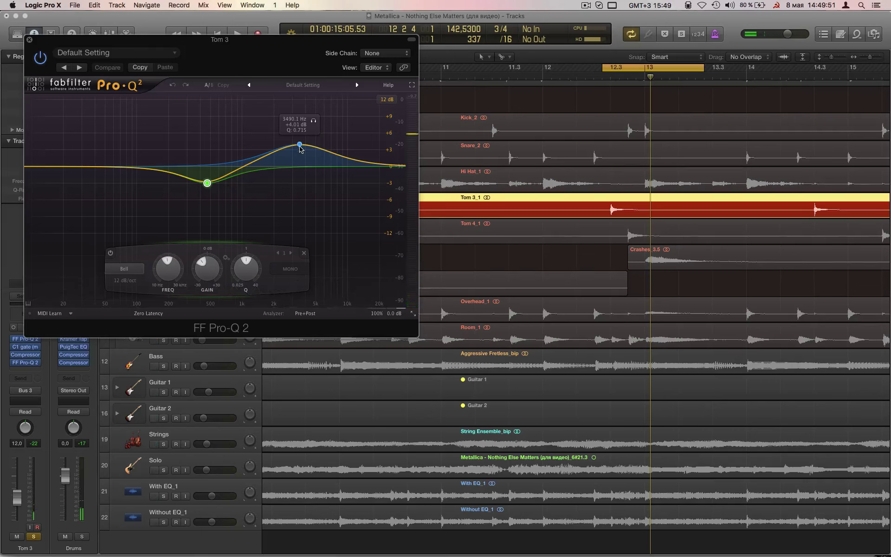
- Compare the Tom 3 loop with its second Pro-Q 2 bypassed and re-enabled, and close the plug-in
{"action": "left_click", "coordinate": [39, 58]}
{"action": "key", "text": "space"}
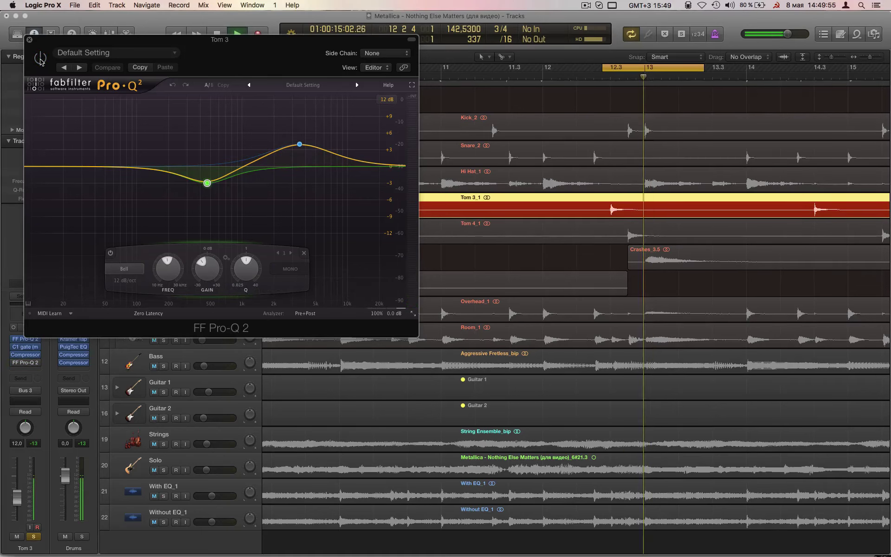
{"action": "left_click", "coordinate": [41, 59]}
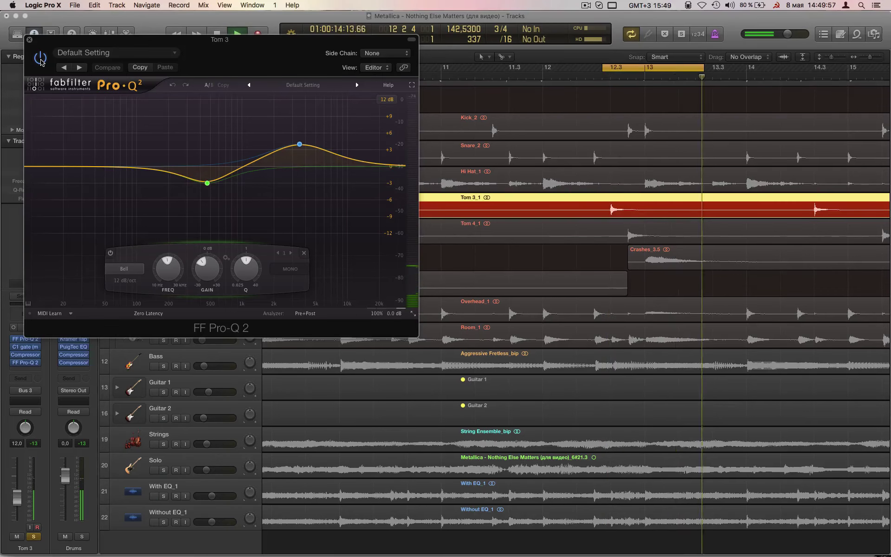
{"action": "left_click", "coordinate": [29, 39]}
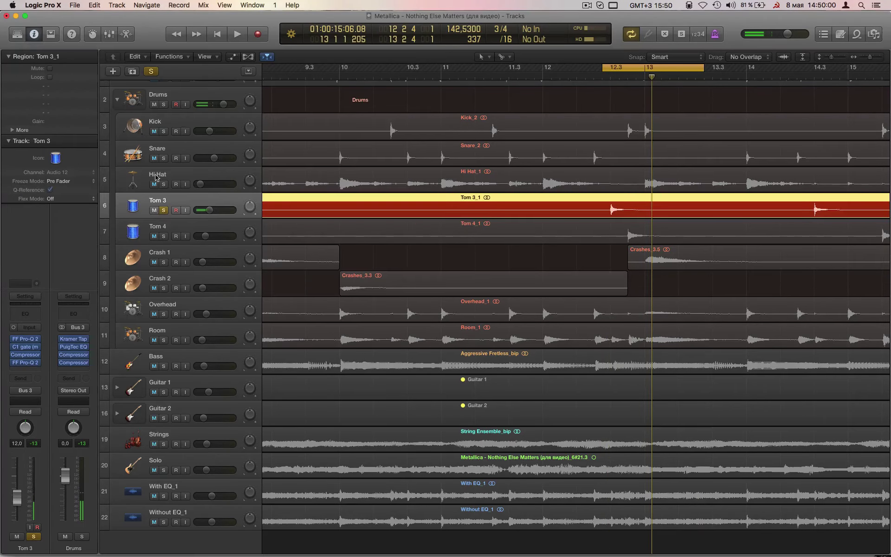
- Solo Tom 4 instead of Tom 3 and open the second Pro-Q 2 on its channel
{"action": "left_click", "coordinate": [181, 224]}
{"action": "left_click", "coordinate": [163, 236]}
{"action": "left_click", "coordinate": [163, 210]}
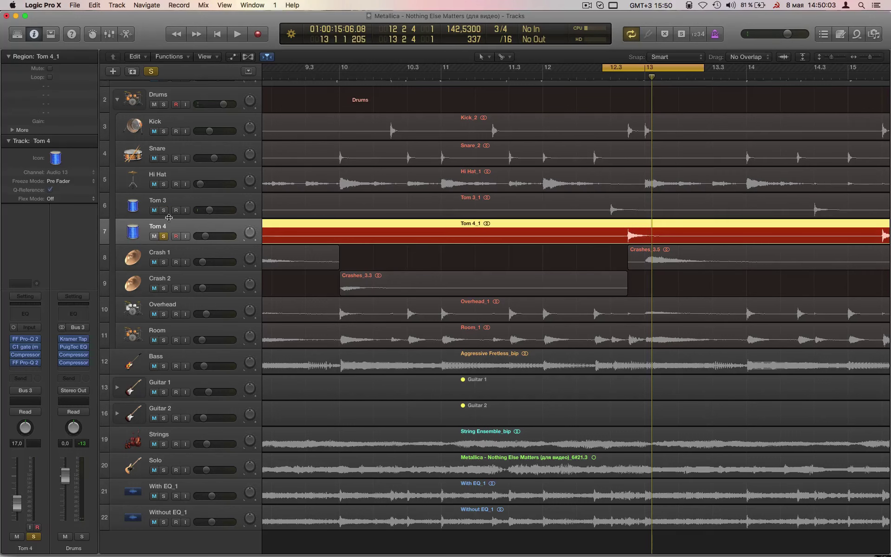
{"action": "scroll", "coordinate": [284, 239], "scroll_direction": "up", "scroll_amount": 2}
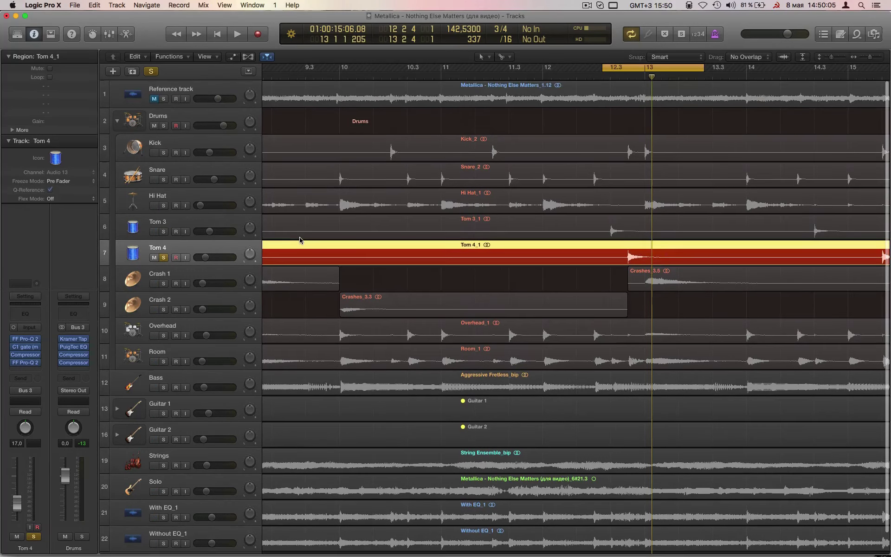
{"action": "scroll", "coordinate": [301, 240], "scroll_direction": "down", "scroll_amount": 1}
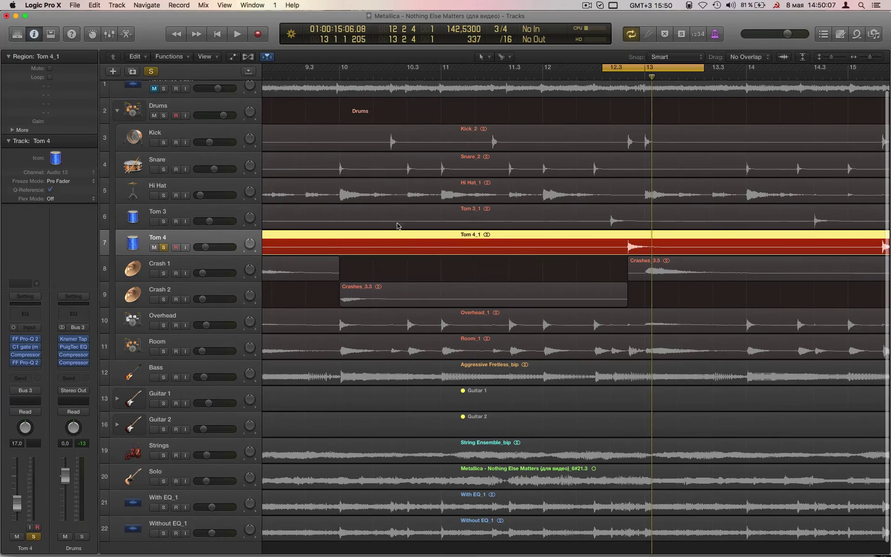
{"action": "left_click", "coordinate": [26, 364]}
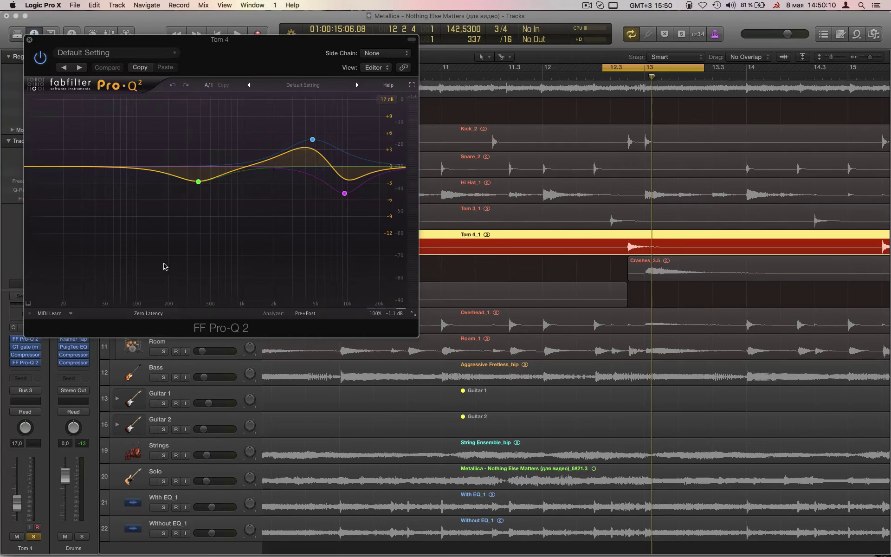
- Play the Tom 4 loop with only the low-mid cut band of its Pro-Q 2 isolated
{"action": "left_click", "coordinate": [199, 182]}
{"action": "left_click", "coordinate": [212, 198]}
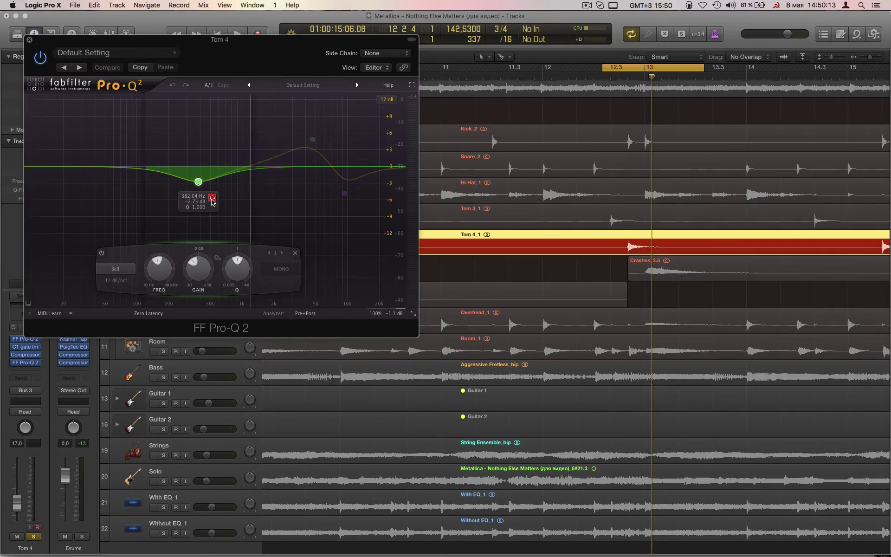
{"action": "key", "text": "space"}
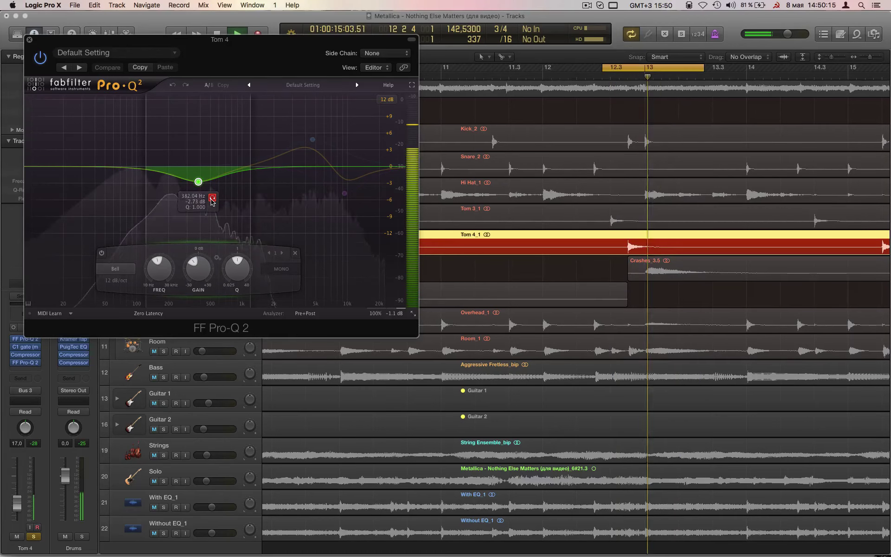
{"action": "key", "text": "space"}
- Play the Tom 4 loop with only the upper boost band of its Pro-Q 2 isolated
{"action": "left_click", "coordinate": [313, 140]}
{"action": "left_click", "coordinate": [326, 116]}
{"action": "key", "text": "space"}
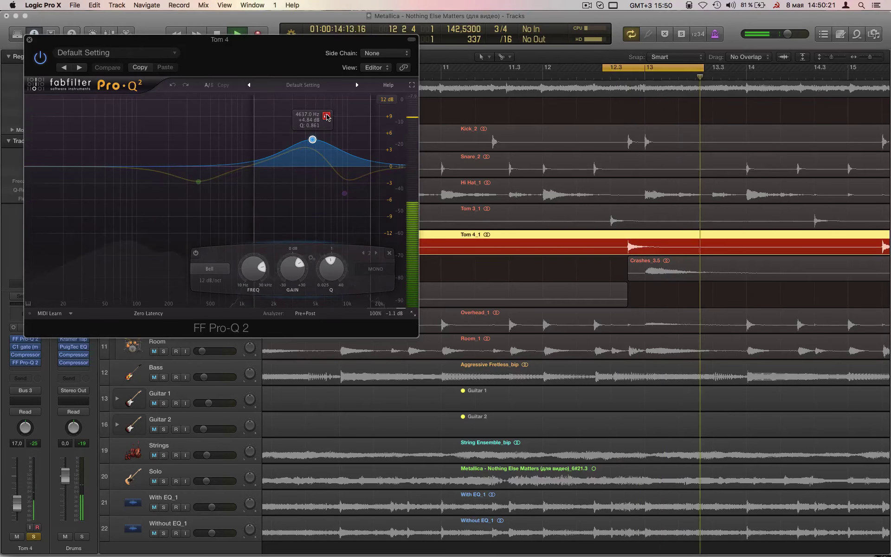
- Play the Tom 4 loop with only the high-frequency cut band of its Pro-Q 2 isolated
{"action": "left_click", "coordinate": [344, 193]}
{"action": "key", "text": "space"}
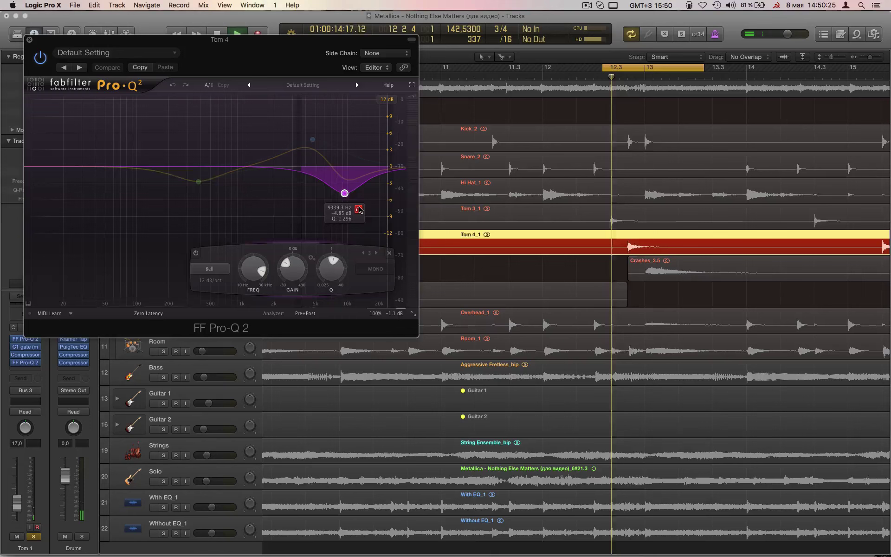
{"action": "key", "text": "space"}
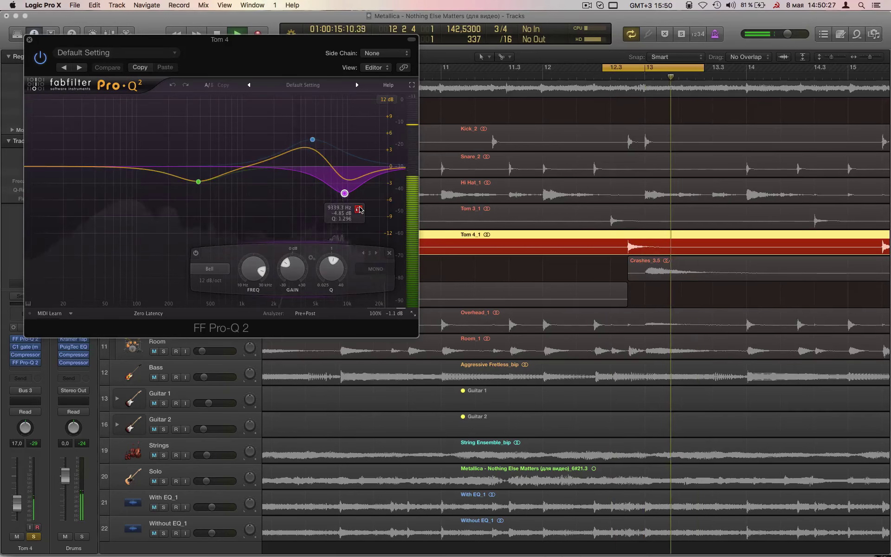
{"action": "key", "text": "space"}
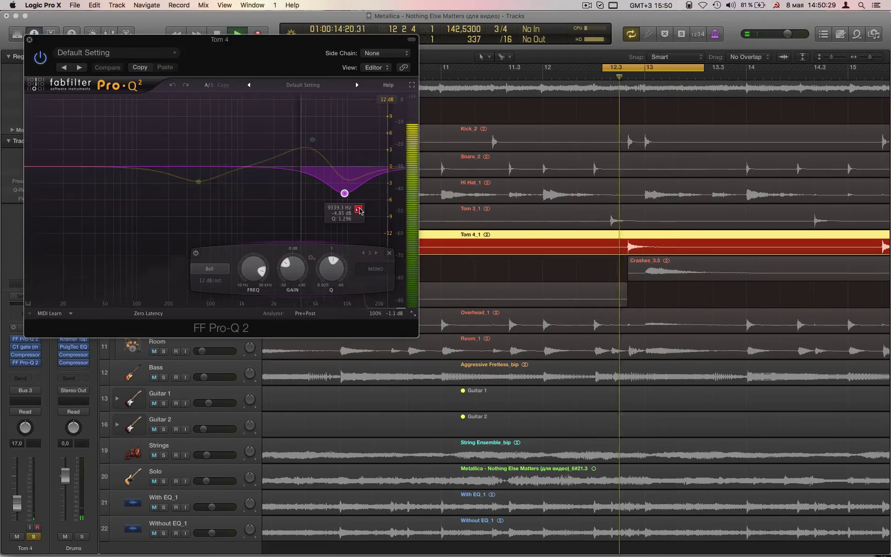
{"action": "key", "text": "space"}
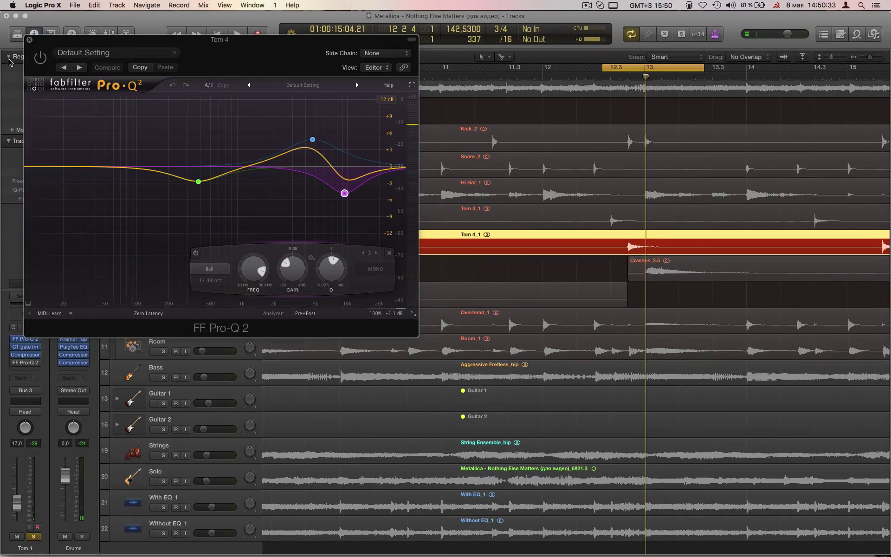
- Compare the Tom 4 loop with its Pro-Q 2 bypassed and re-enabled, and close the plug-in
{"action": "key", "text": "space"}
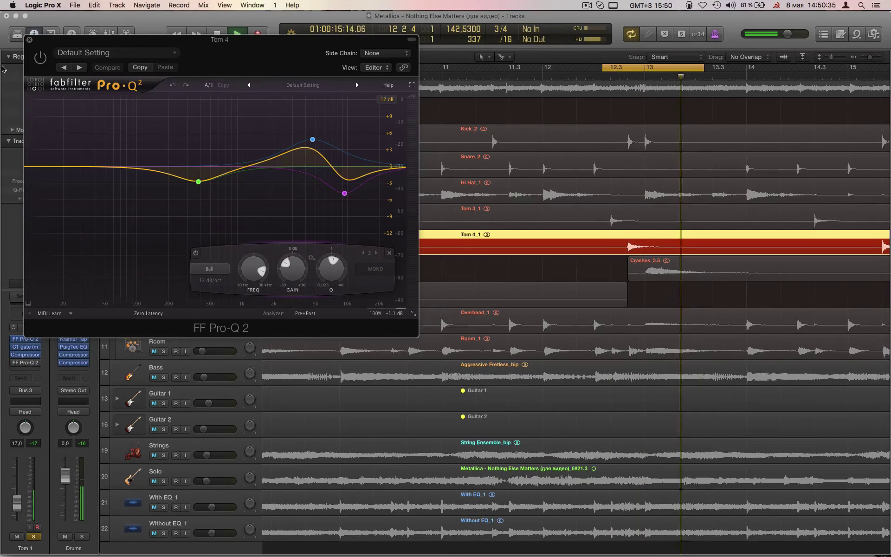
{"action": "left_click", "coordinate": [40, 57]}
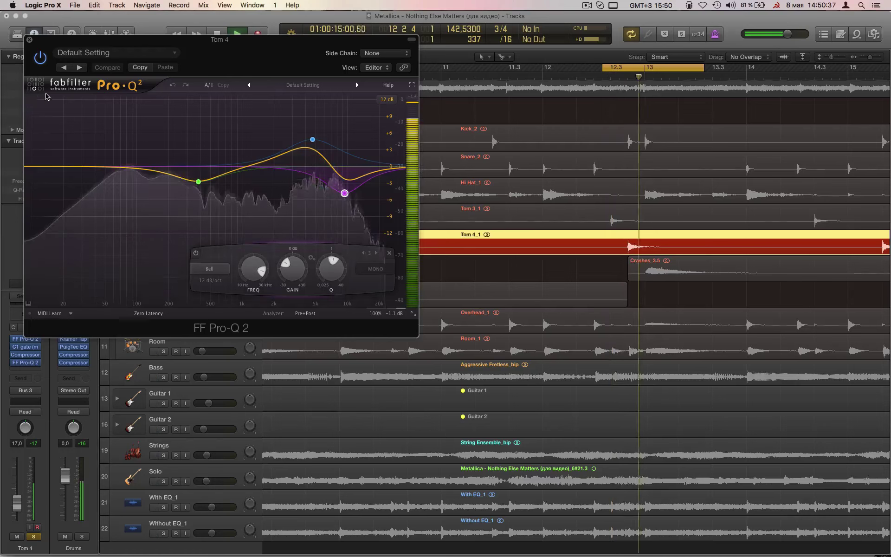
{"action": "key", "text": "space"}
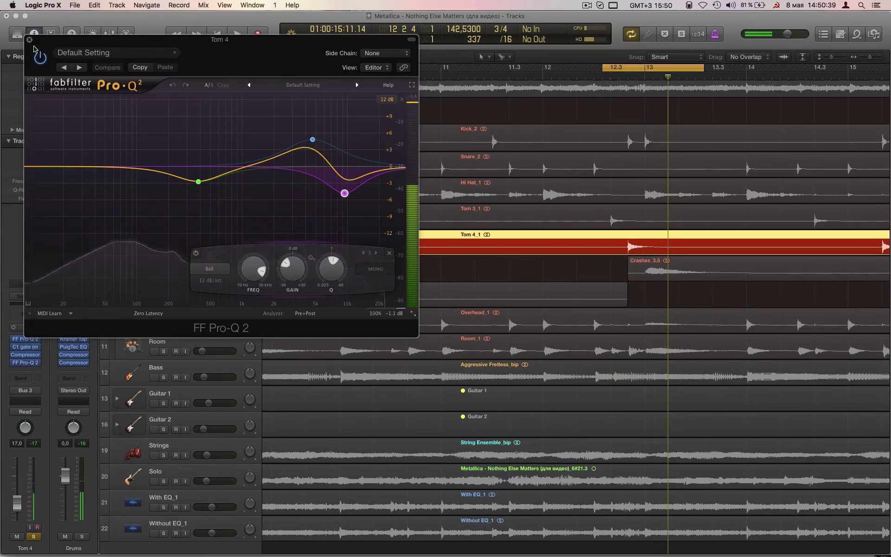
{"action": "left_click", "coordinate": [29, 40]}
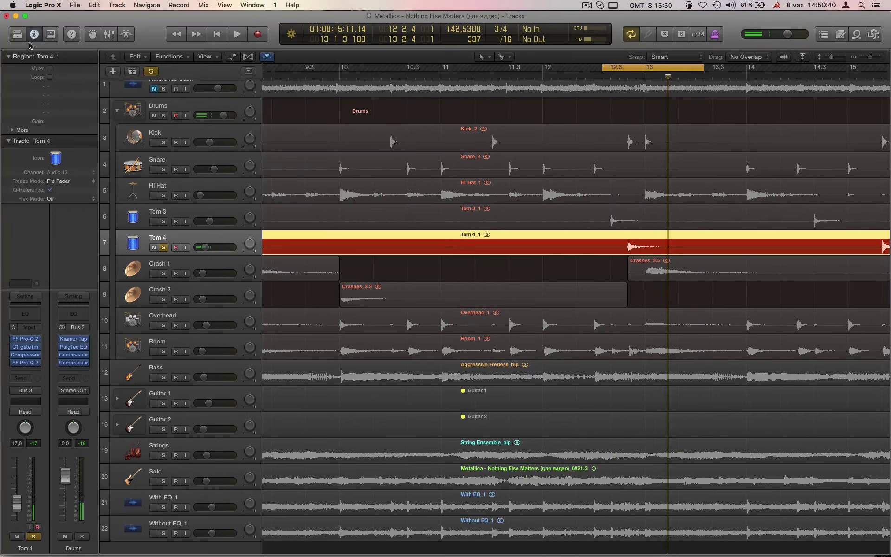
- Solo Crash 1 instead of Tom 4 and show the whole arrangement in the timeline
{"action": "left_click", "coordinate": [163, 248]}
{"action": "left_click", "coordinate": [163, 273]}
{"action": "key", "text": "super+Left"}
{"action": "key", "text": "super+Left"}
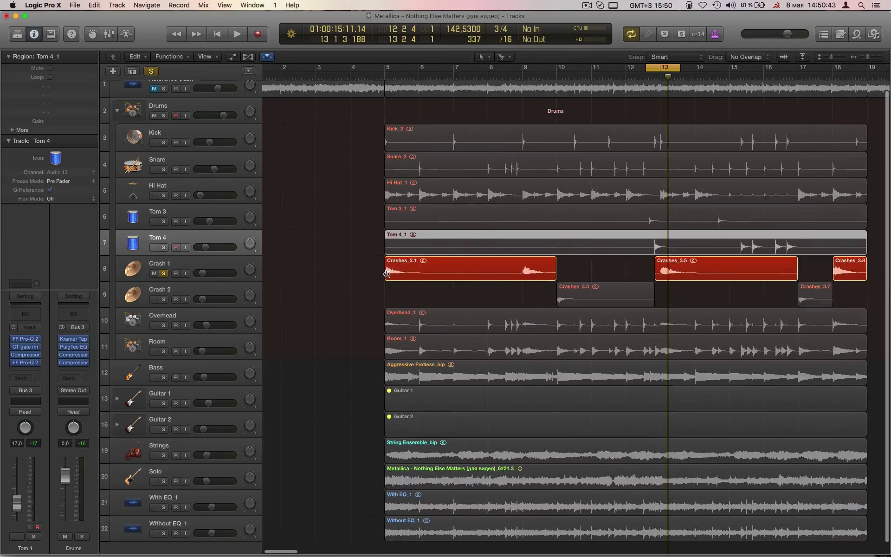
{"action": "scroll", "coordinate": [387, 272], "scroll_direction": "right", "scroll_amount": 4}
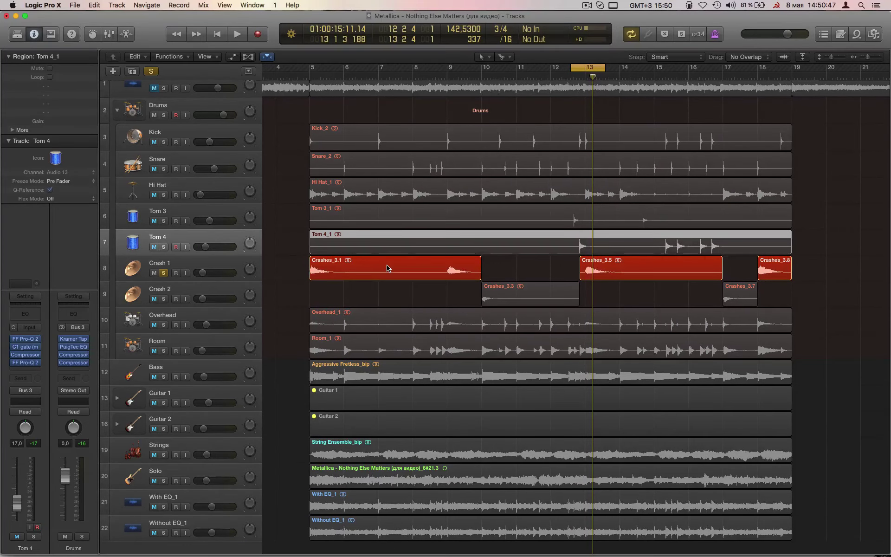
- Examine how the cymbal regions are split between the Crash 1 and Crash 2 tracks
{"action": "left_click", "coordinate": [388, 268]}
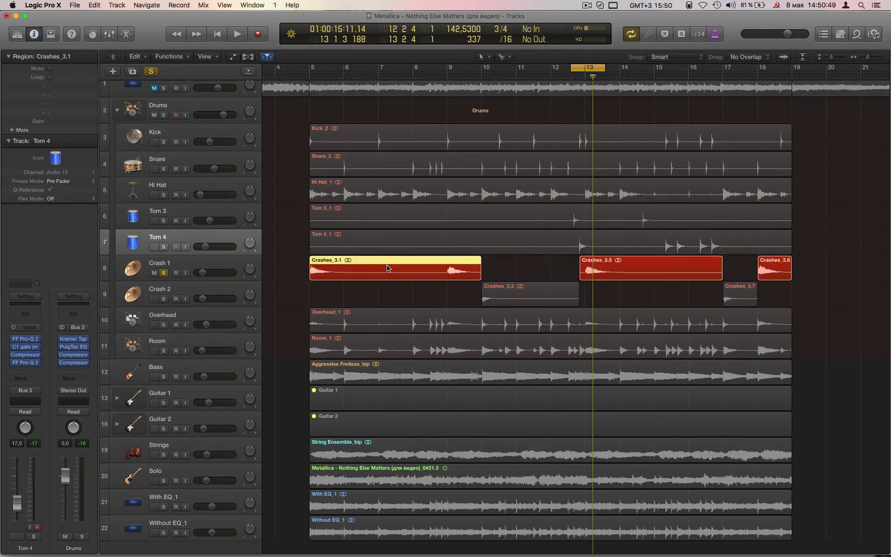
{"action": "left_click", "coordinate": [503, 288]}
{"action": "left_click", "coordinate": [450, 271]}
{"action": "left_click", "coordinate": [555, 296]}
{"action": "left_click", "coordinate": [743, 293]}
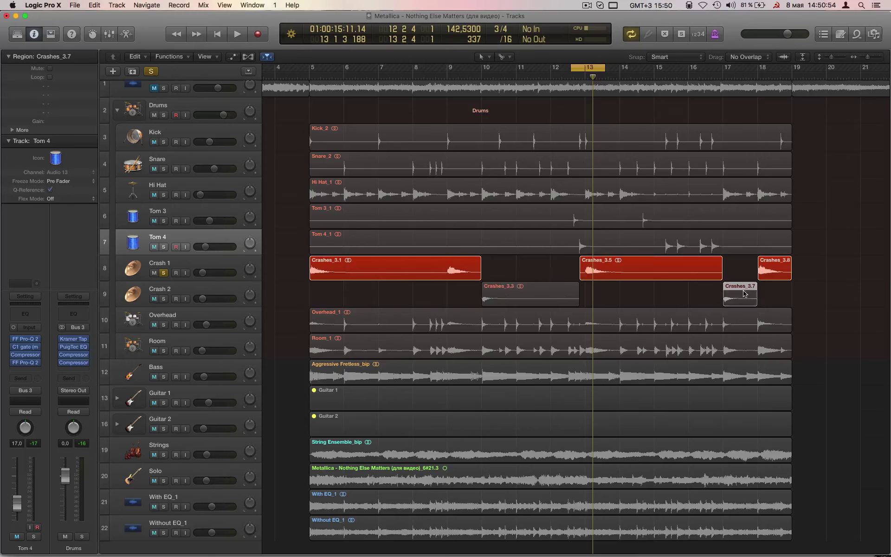
{"action": "left_click", "coordinate": [571, 292]}
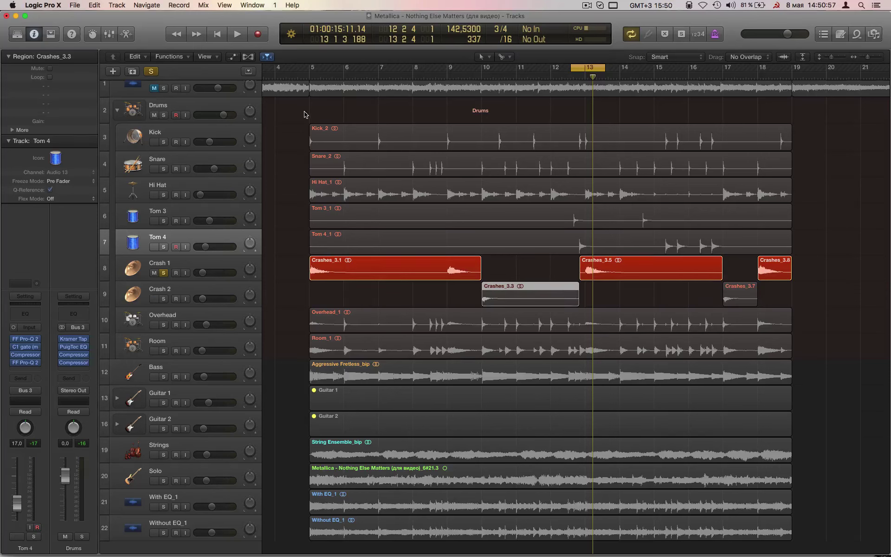
- Set the cycle range from bar 5 to bar 9 and open the Pro-Q 2 on Crash 1
{"action": "left_click_drag", "start_coordinate": [307, 69], "coordinate": [449, 75]}
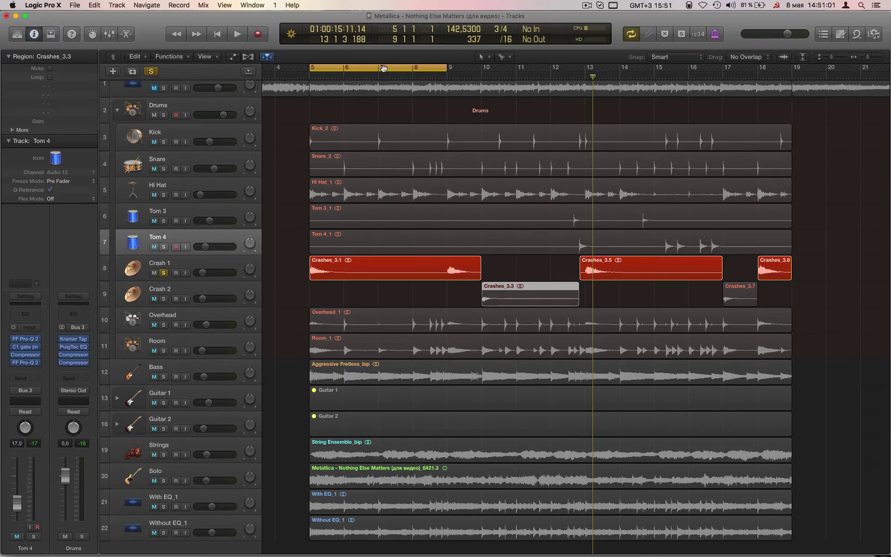
{"action": "left_click", "coordinate": [167, 264]}
{"action": "left_click", "coordinate": [26, 339]}
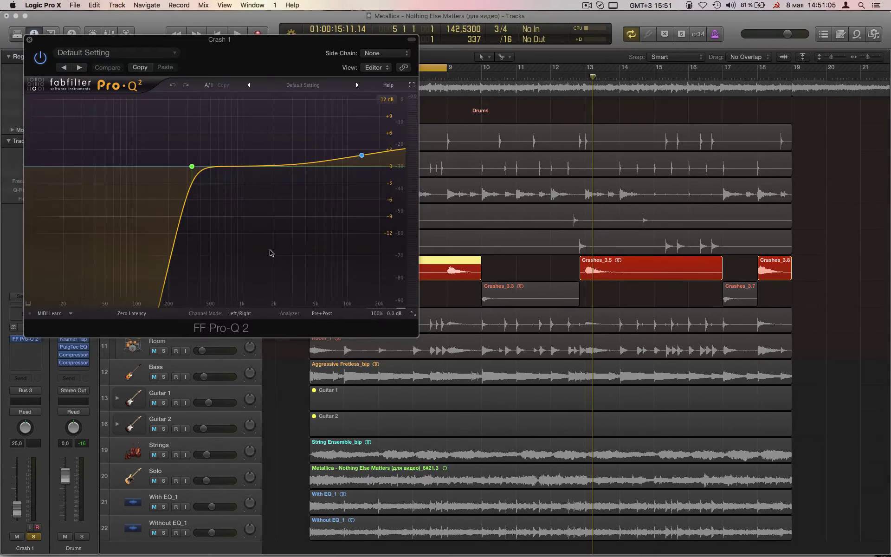
- Play the Crash 1 loop with only the low cut band of its Pro-Q 2 isolated
{"action": "left_click", "coordinate": [206, 149]}
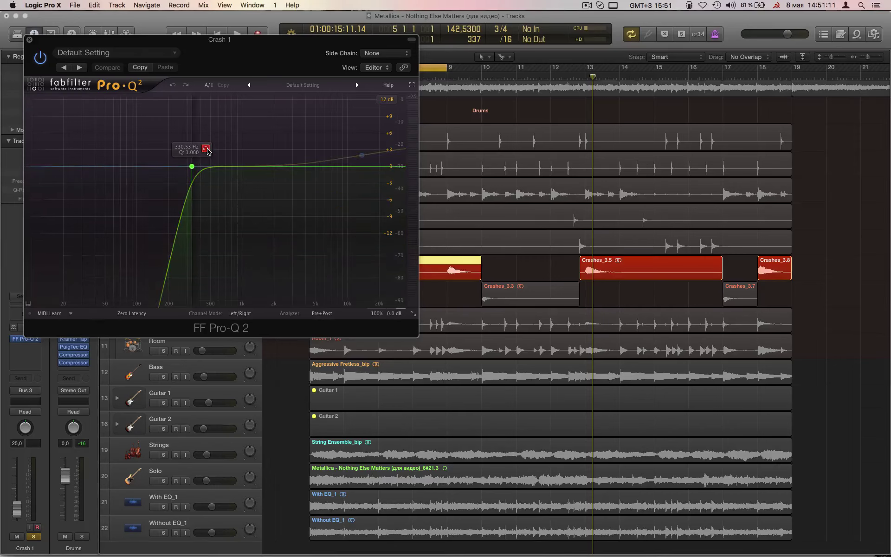
{"action": "key", "text": "space"}
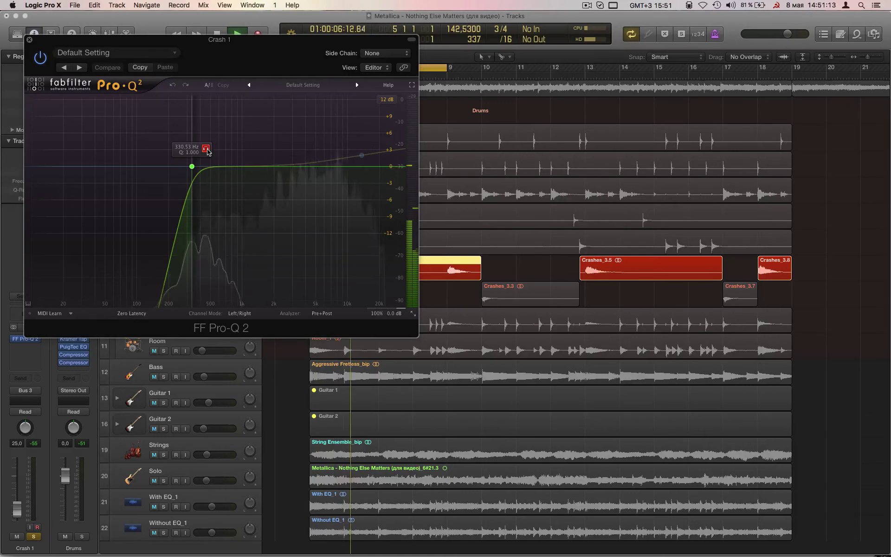
{"action": "left_click", "coordinate": [206, 149]}
{"action": "key", "text": "space"}
- Play the Crash 1 loop with only the high shelf boost of its Pro-Q 2 isolated
{"action": "left_click", "coordinate": [362, 154]}
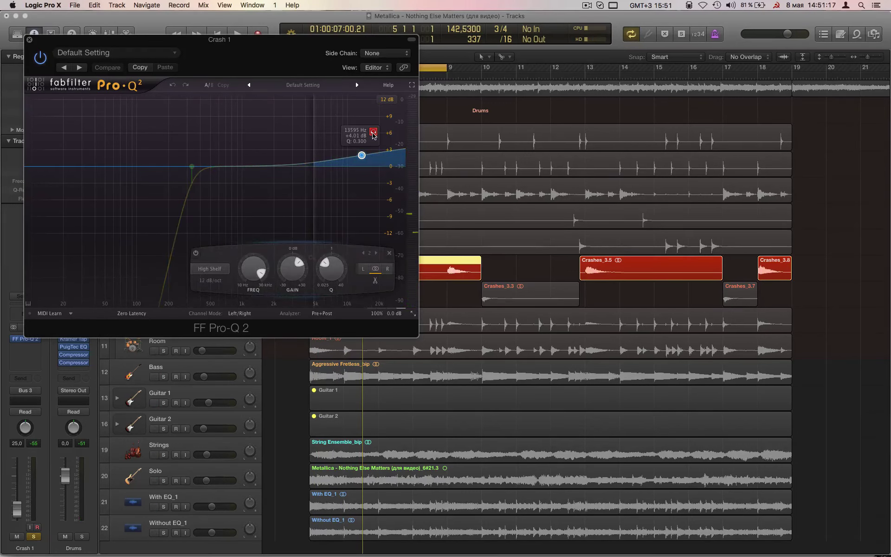
{"action": "key", "text": "space"}
{"action": "left_click_drag", "start_coordinate": [373, 135], "coordinate": [359, 151]}
{"action": "key", "text": "space"}
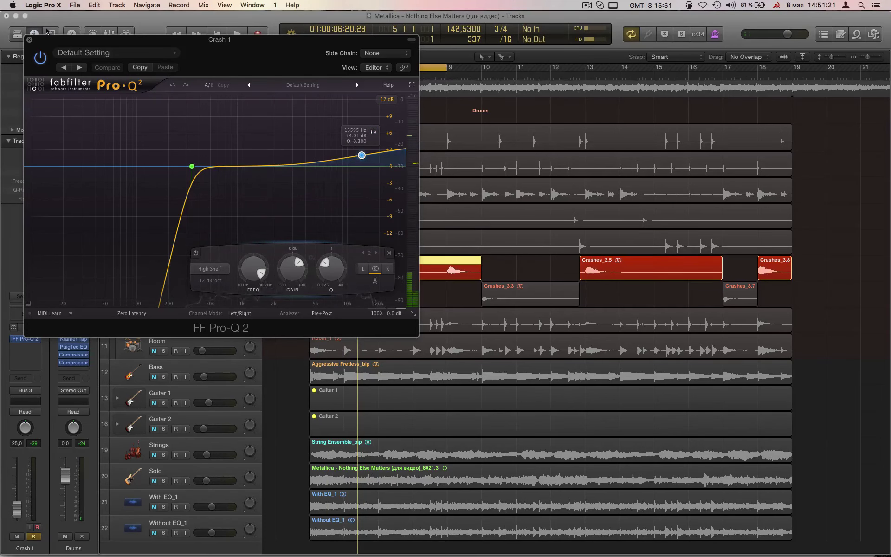
- Close the Crash 1 Pro-Q 2 window and play the loop with the equalizer bypassed and re-enabled
{"action": "left_click", "coordinate": [30, 41]}
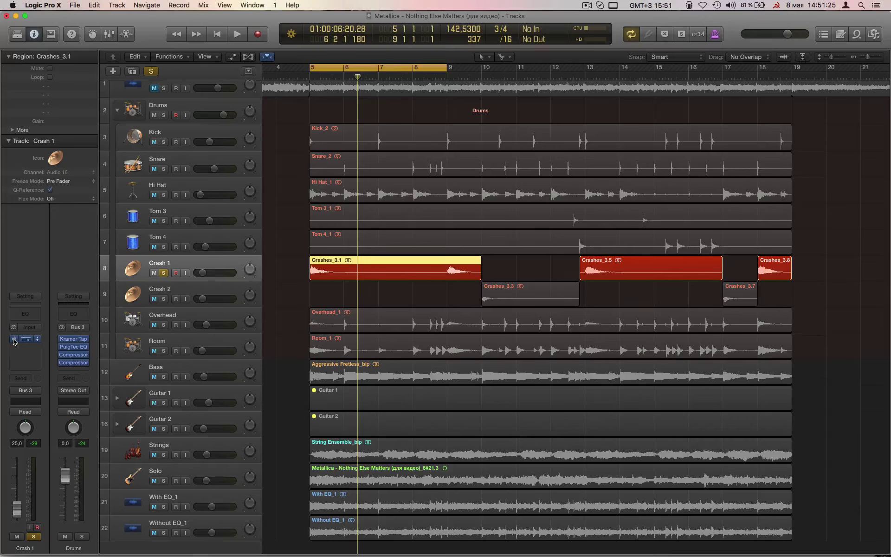
{"action": "key", "text": "space"}
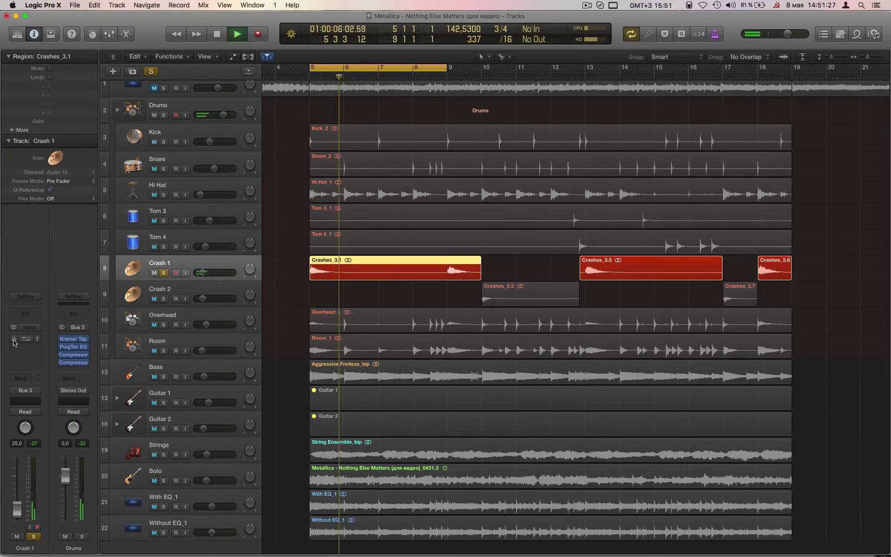
{"action": "key", "text": "space"}
{"action": "key", "text": "space"}
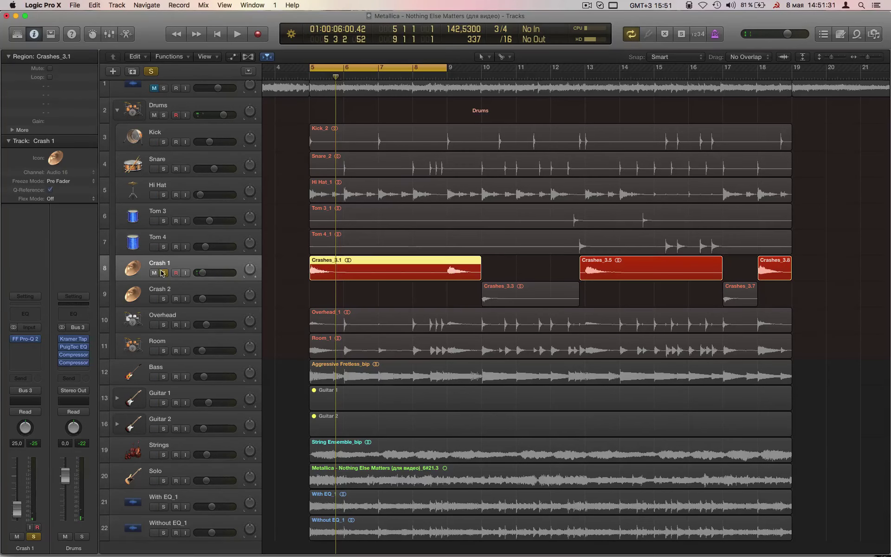
- Solo Crash 2 instead of Crash 1 and set the cycle range from bar 10 to bar 11
{"action": "left_click", "coordinate": [163, 273]}
{"action": "left_click", "coordinate": [165, 299]}
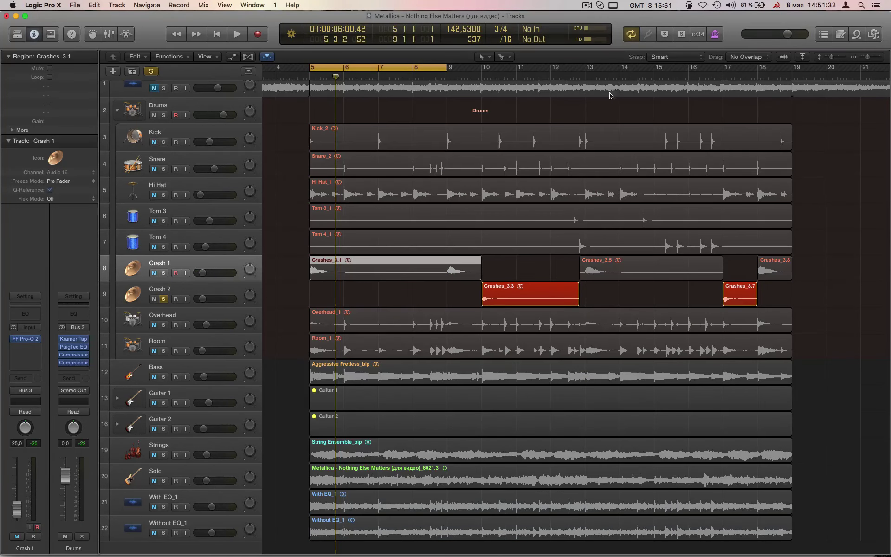
{"action": "left_click", "coordinate": [425, 64]}
{"action": "left_click_drag", "start_coordinate": [481, 70], "coordinate": [513, 86]}
- Select the Crash 2 track and open its Pro-Q 2
{"action": "left_click", "coordinate": [170, 291]}
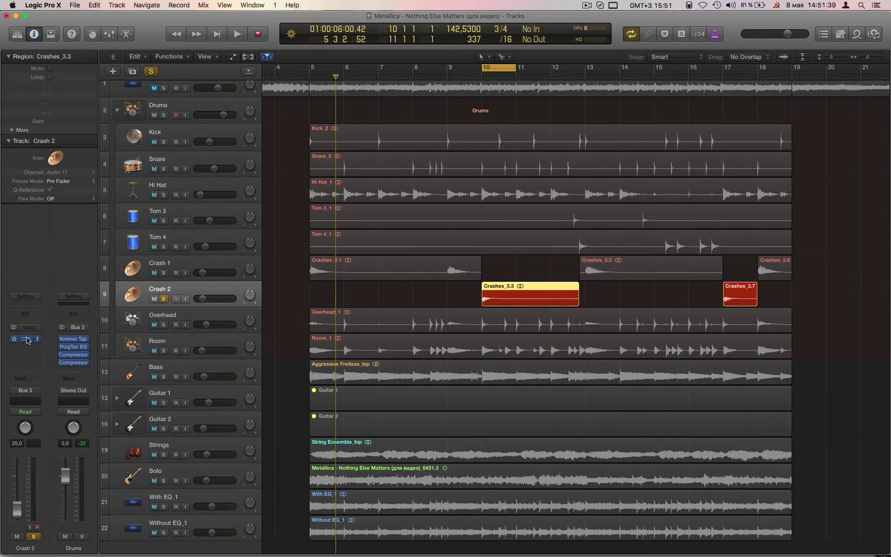
{"action": "left_click", "coordinate": [27, 340]}
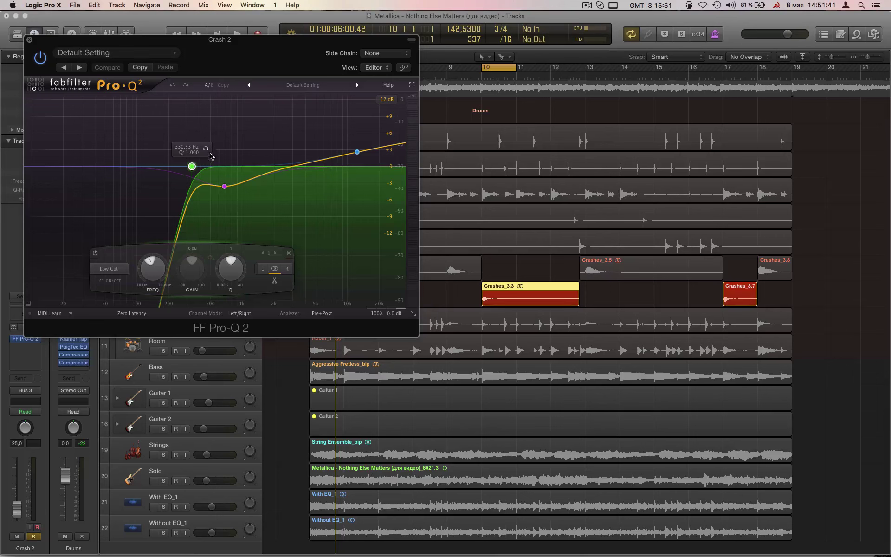
- Play the Crash 2 loop while isolating the Pro-Q 2 low cut, bell cut and high shelf boost in turn
{"action": "key", "text": "space"}
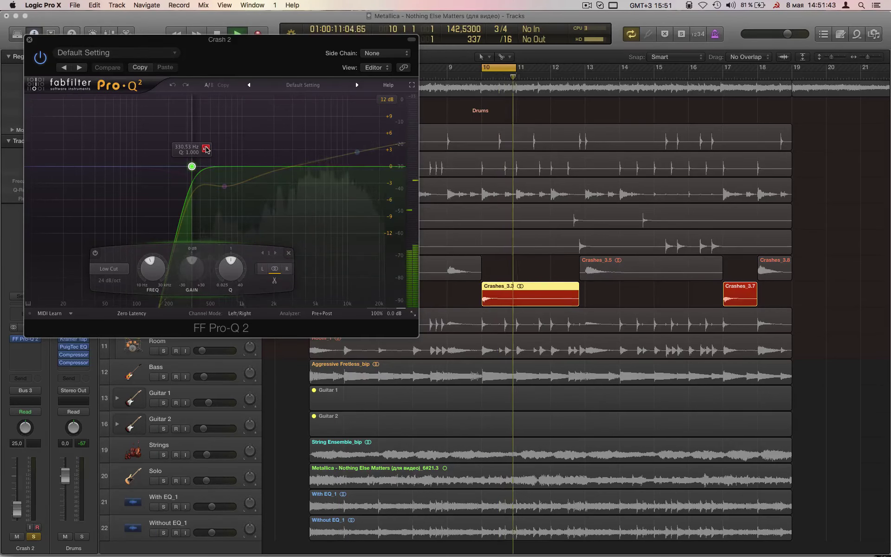
{"action": "left_click", "coordinate": [224, 186]}
{"action": "left_click", "coordinate": [239, 202]}
{"action": "left_click_drag", "start_coordinate": [239, 202], "coordinate": [238, 202]}
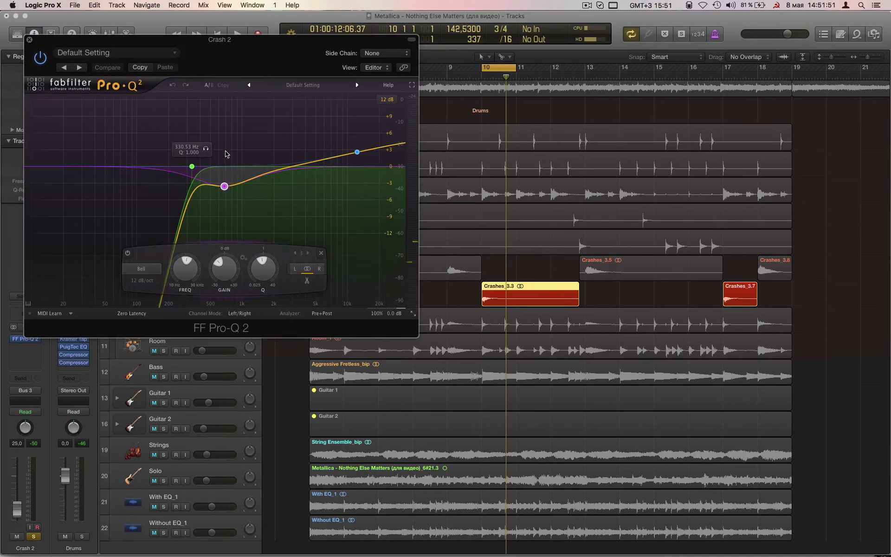
{"action": "left_click", "coordinate": [357, 152]}
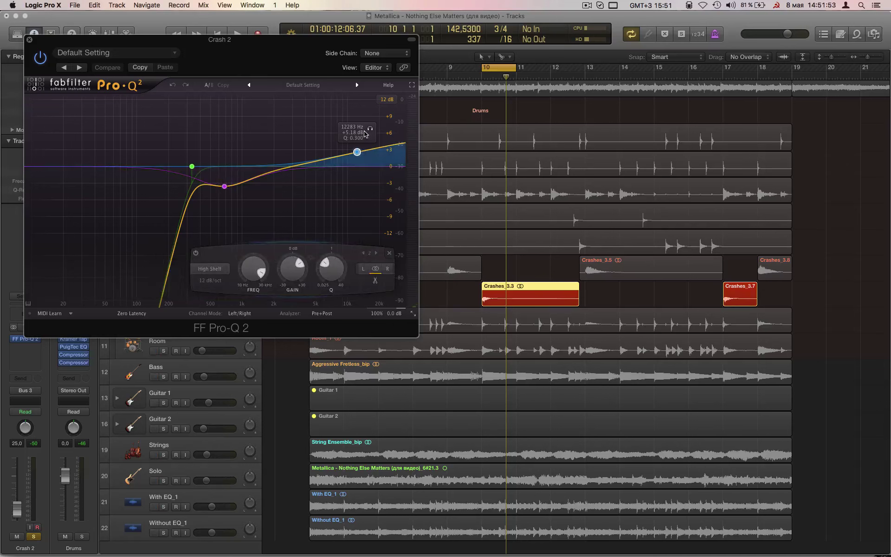
{"action": "left_click_drag", "start_coordinate": [368, 132], "coordinate": [368, 131]}
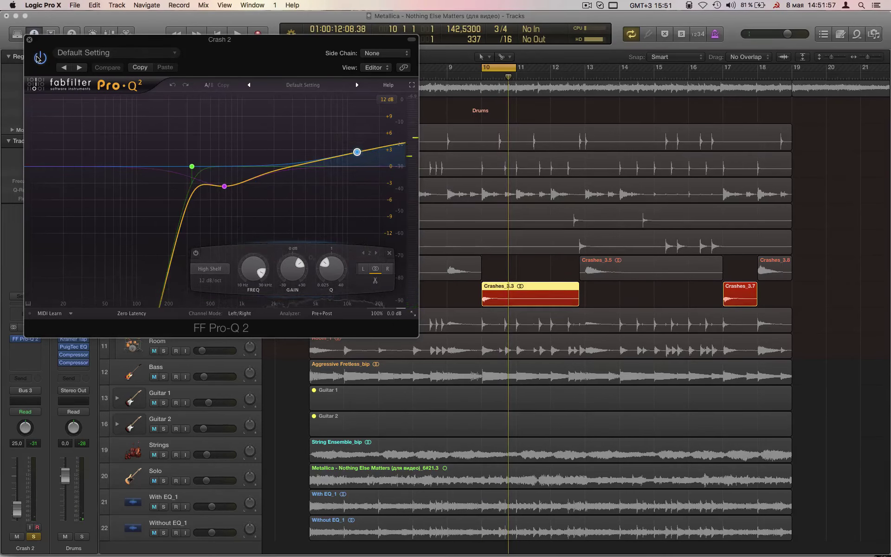
- Play the Crash 2 loop with its equalizer bypassed and re-enabled for comparison
{"action": "key", "text": "space"}
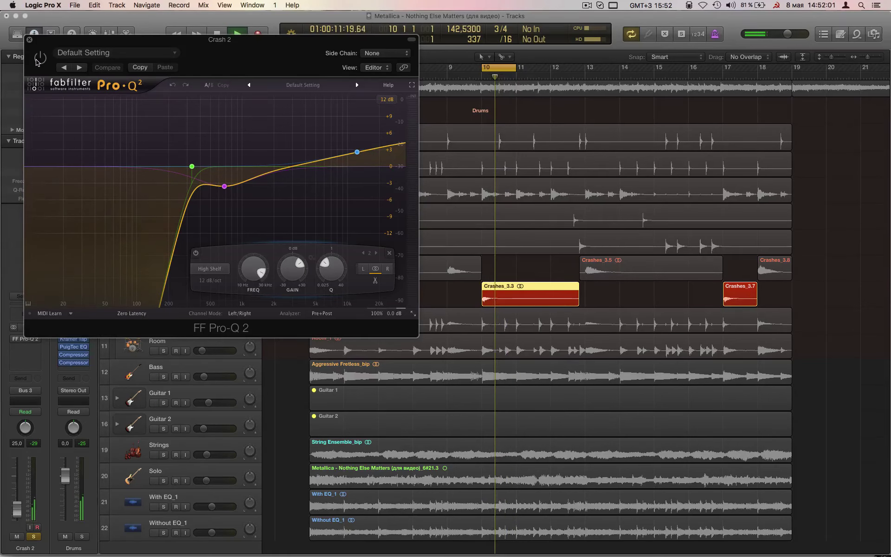
{"action": "left_click", "coordinate": [40, 58]}
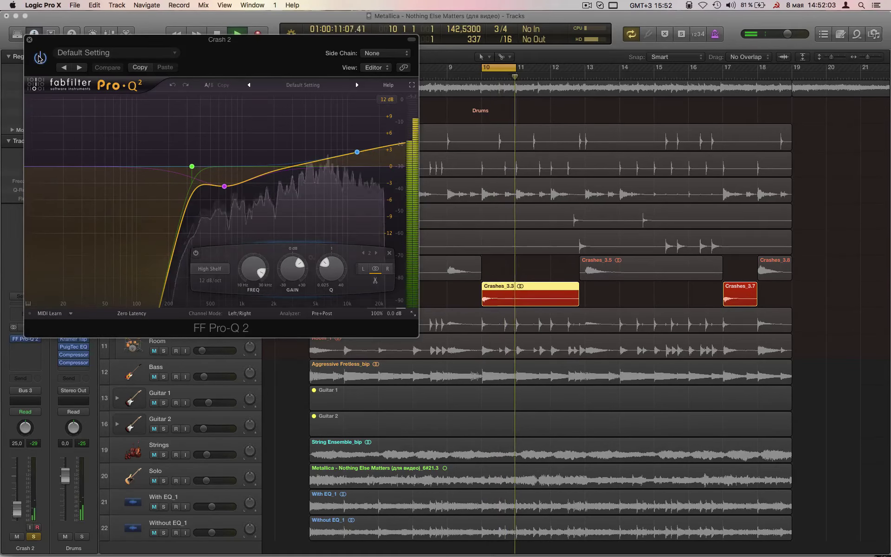
{"action": "key", "text": "space"}
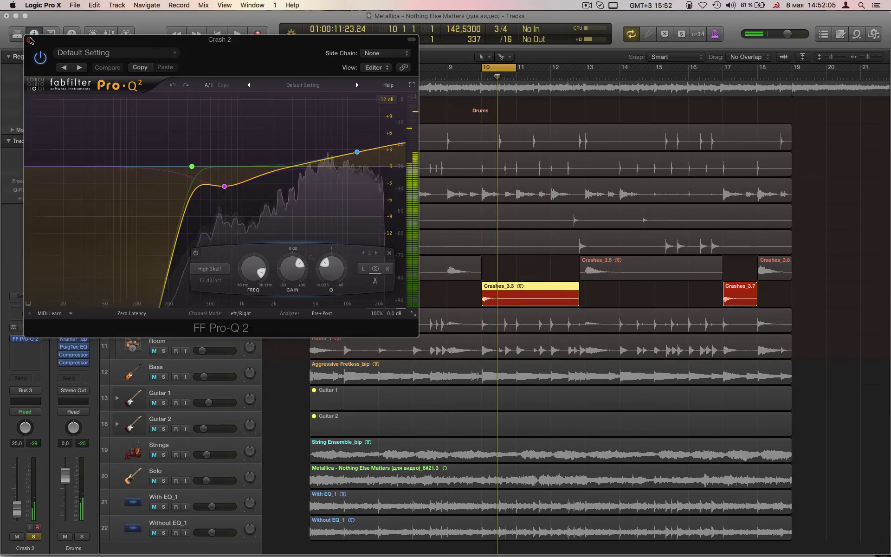
- Solo the Overhead track instead of Crash 2 and open the Overhead Pro-Q 2 that follows the Compressor
{"action": "left_click", "coordinate": [29, 40]}
{"action": "left_click", "coordinate": [162, 298]}
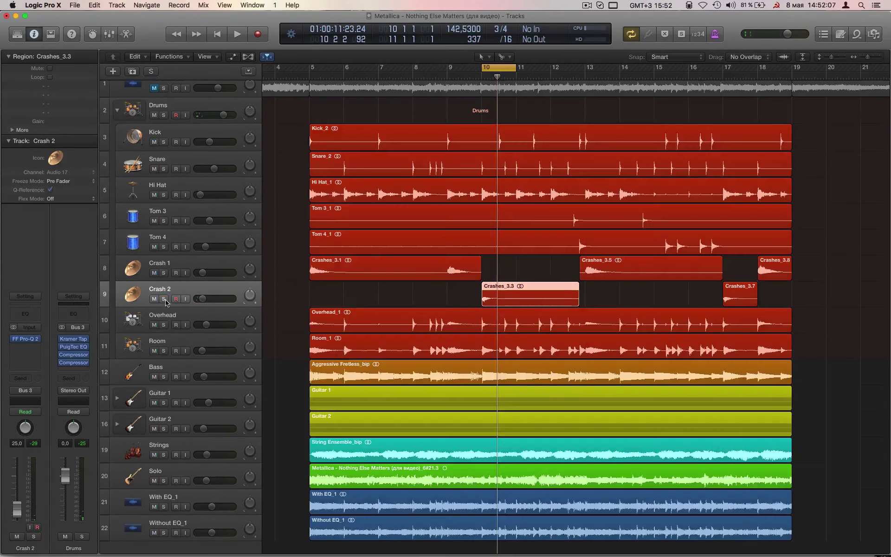
{"action": "left_click", "coordinate": [174, 324]}
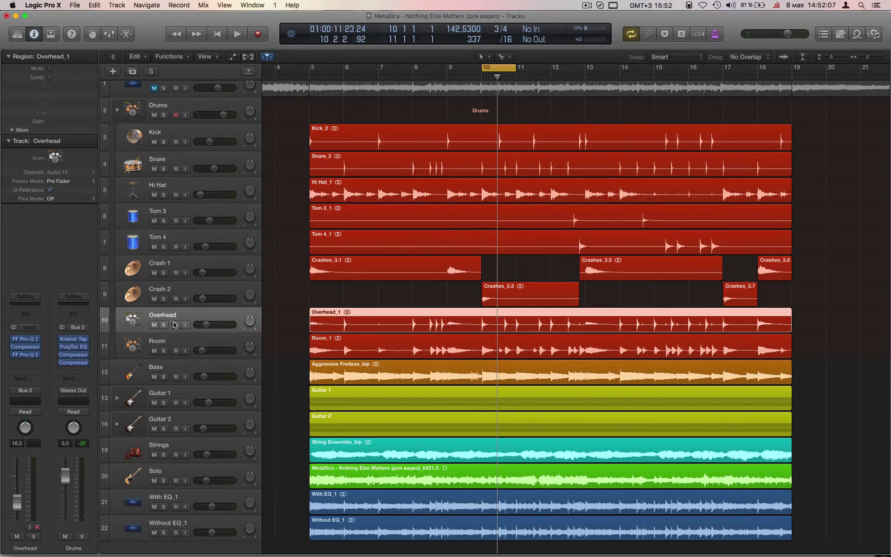
{"action": "left_click", "coordinate": [27, 355]}
{"action": "left_click_drag", "start_coordinate": [120, 47], "coordinate": [250, 48]}
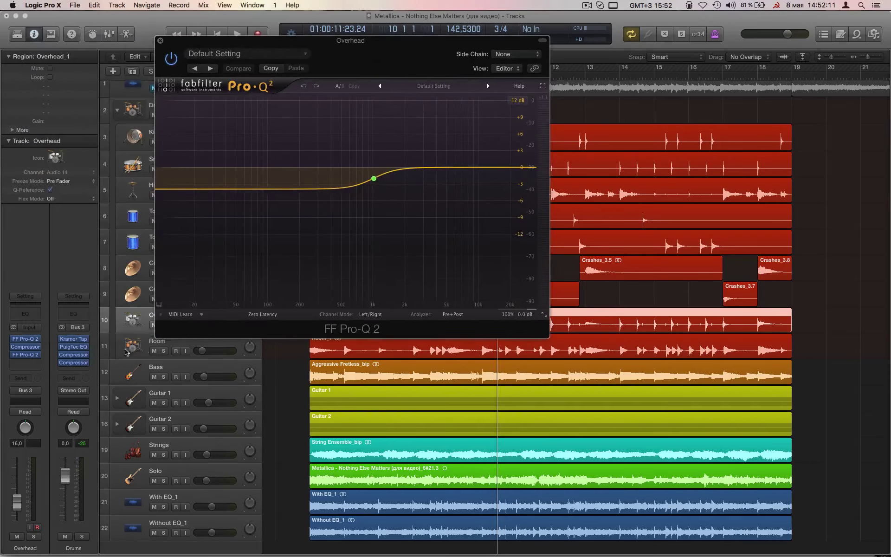
{"action": "left_click", "coordinate": [34, 537]}
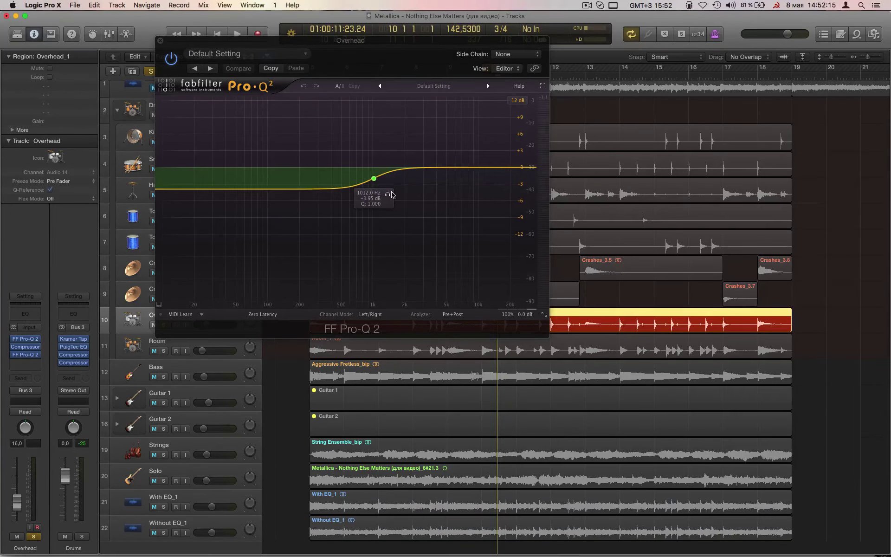
- Play the Overhead loop with only the low shelf cut of its Pro-Q 2 isolated
{"action": "left_click", "coordinate": [388, 194]}
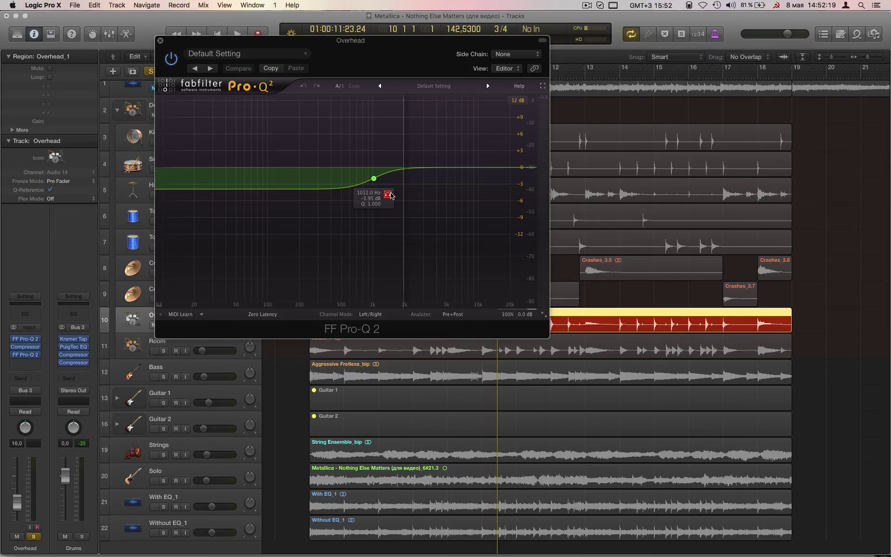
{"action": "key", "text": "space"}
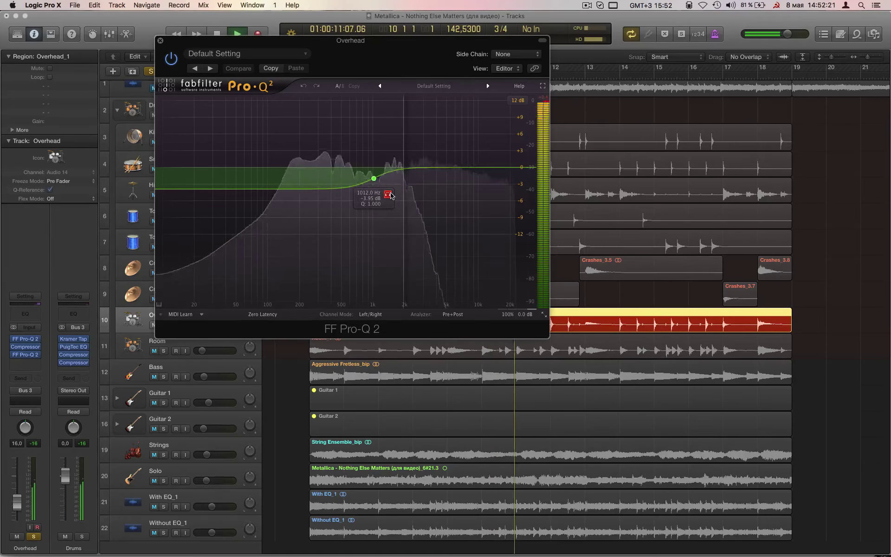
{"action": "key", "text": "space"}
{"action": "left_click", "coordinate": [389, 195]}
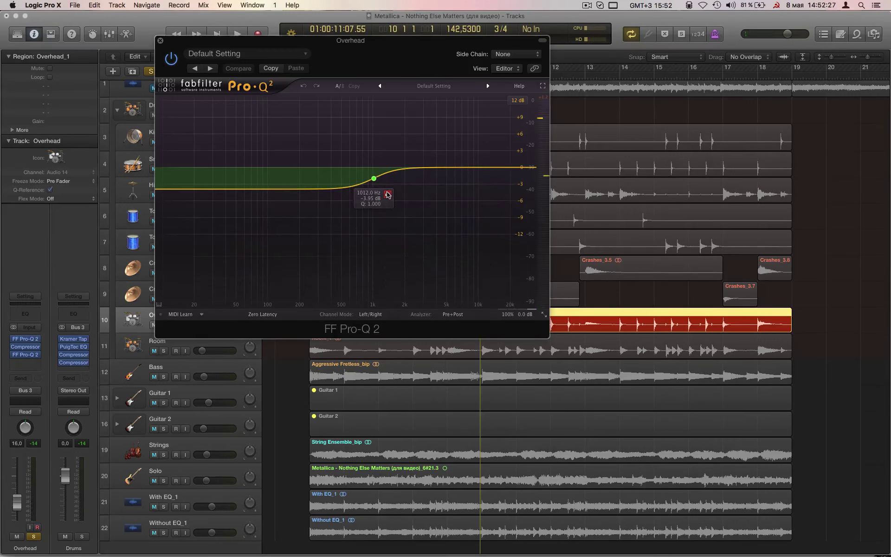
- Move the Overhead Pro-Q 2 window off the track headers and play the loop with the equalizer bypassed and re-enabled
{"action": "left_click_drag", "start_coordinate": [340, 41], "coordinate": [409, 79]}
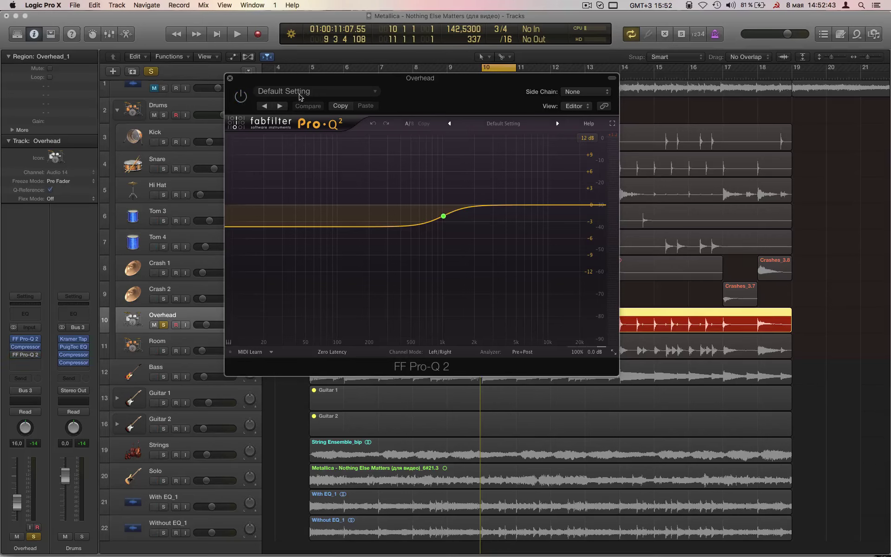
{"action": "key", "text": "space"}
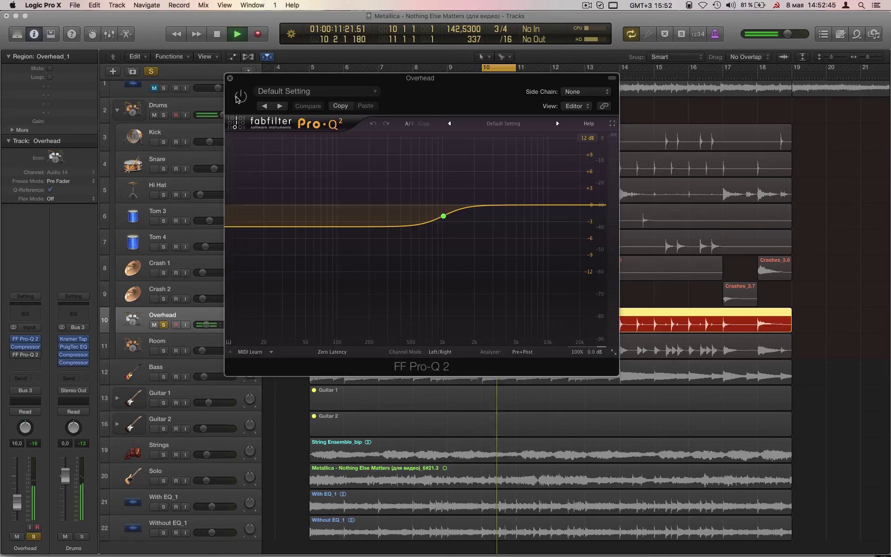
{"action": "left_click", "coordinate": [240, 96]}
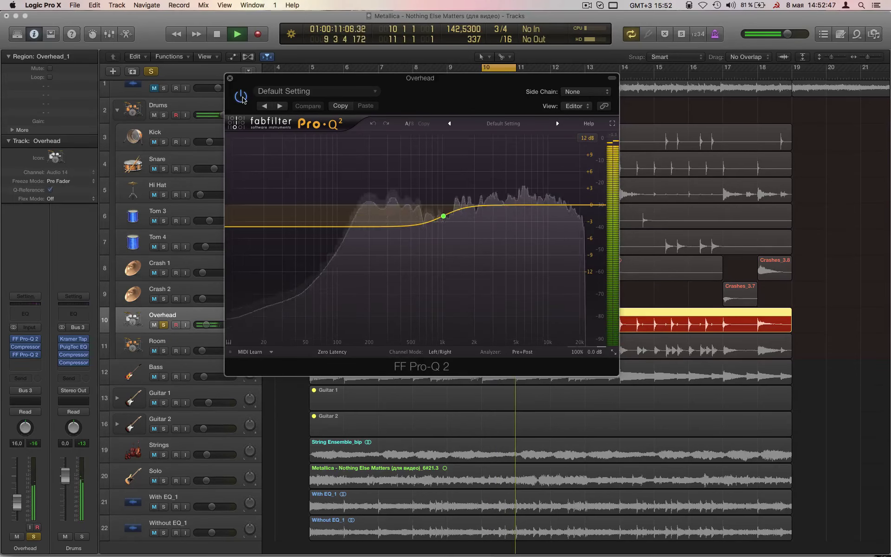
{"action": "key", "text": "space"}
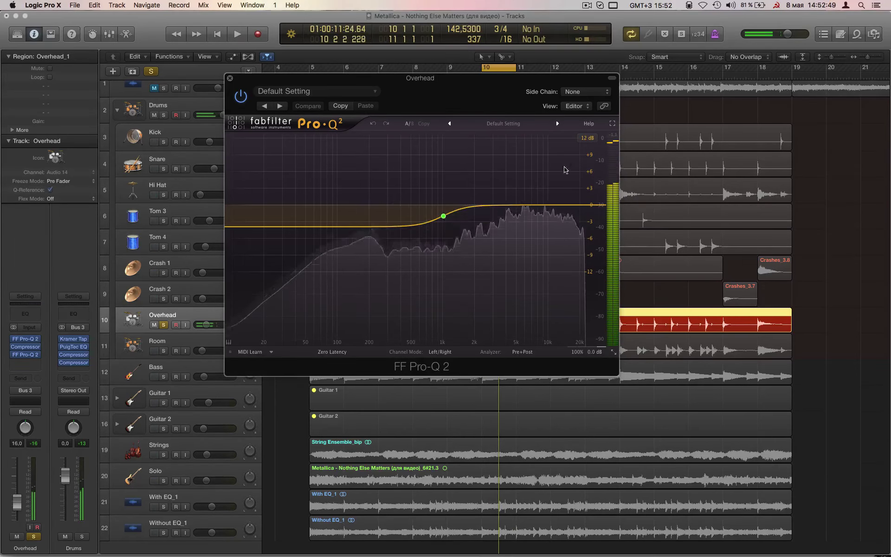
- Solo the Room track instead of Overhead and open the Room Pro-Q 2 that follows the Compressor
{"action": "left_click", "coordinate": [230, 78]}
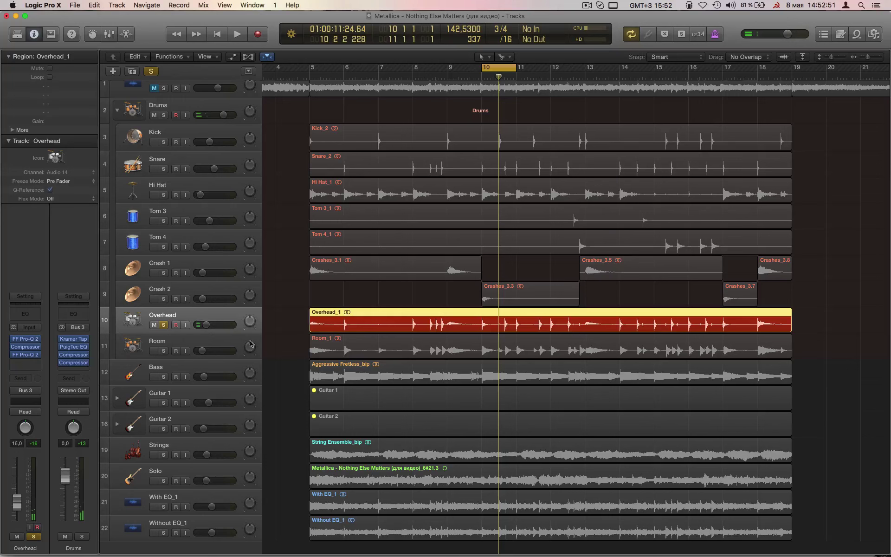
{"action": "left_click", "coordinate": [170, 345]}
{"action": "left_click", "coordinate": [163, 351]}
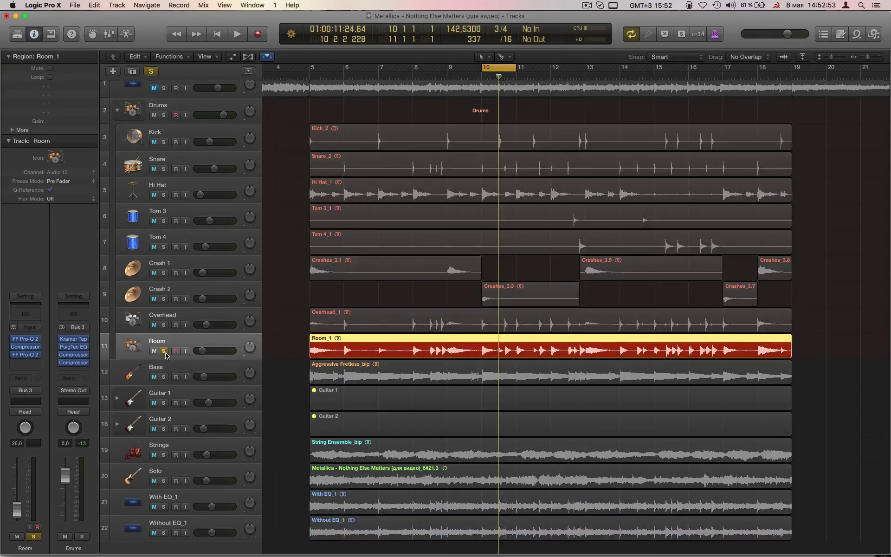
{"action": "left_click", "coordinate": [25, 356]}
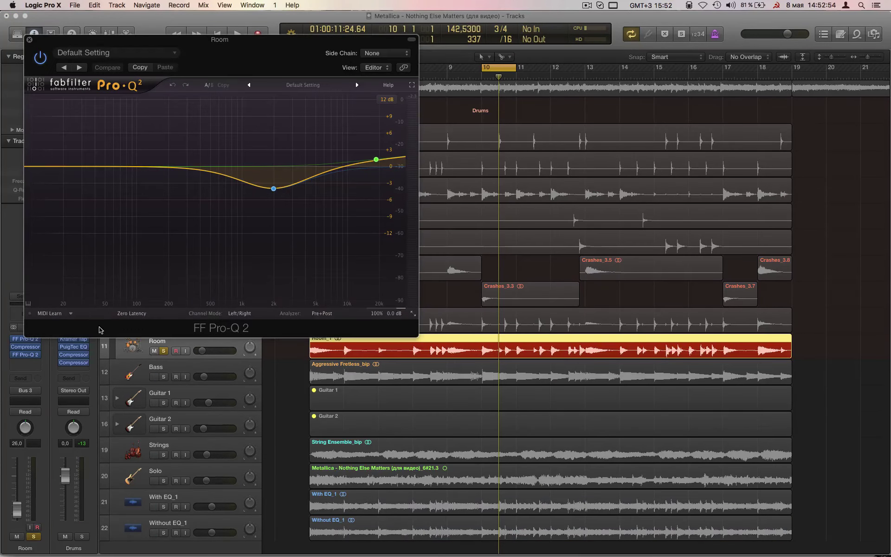
- Play the Room loop twice with only the bell cut of its Pro-Q 2 isolated
{"action": "left_click", "coordinate": [274, 189]}
{"action": "left_click", "coordinate": [286, 206]}
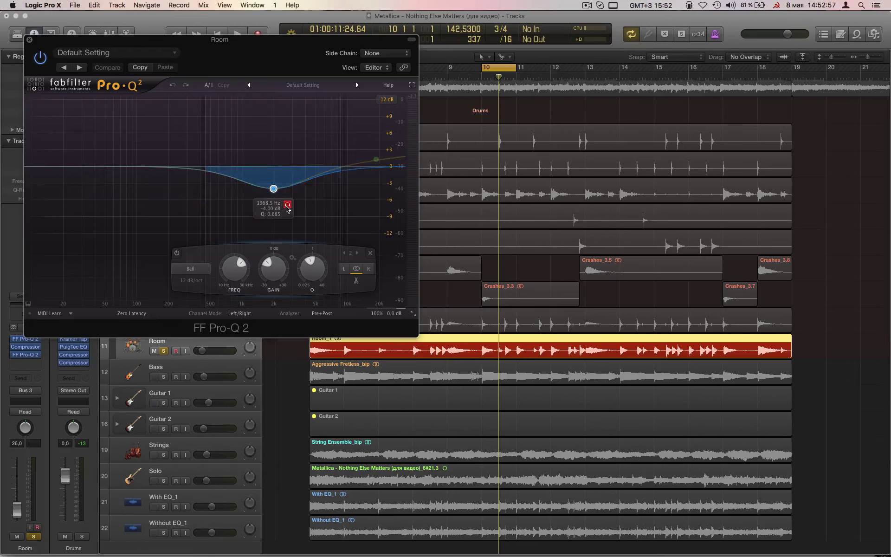
{"action": "key", "text": "space"}
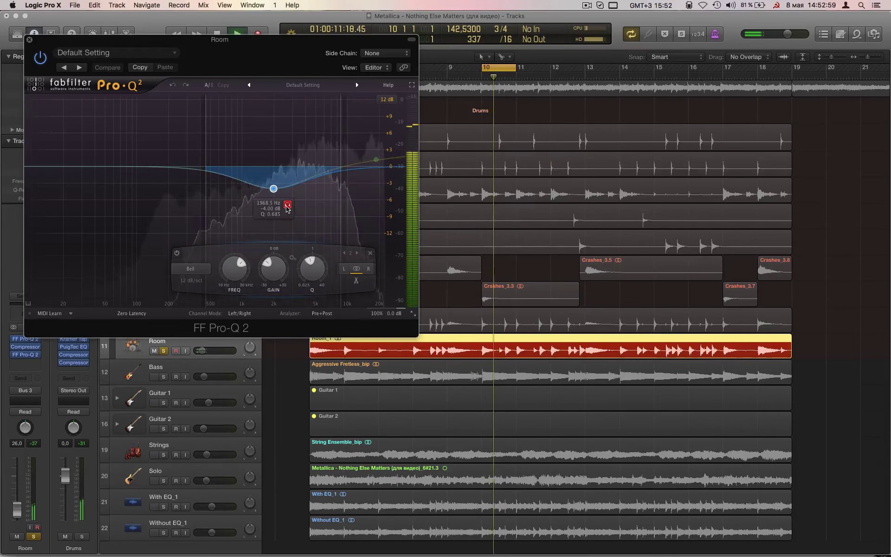
{"action": "left_click", "coordinate": [284, 206]}
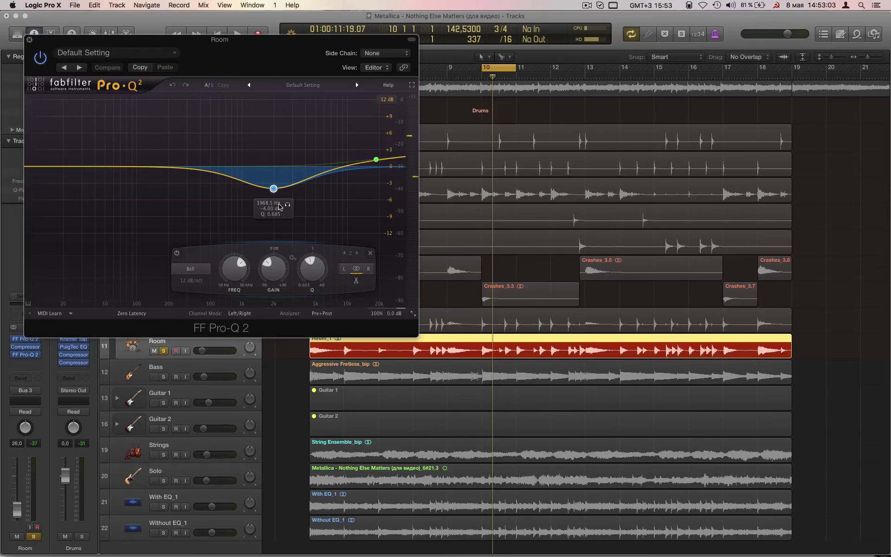
{"action": "left_click", "coordinate": [286, 205]}
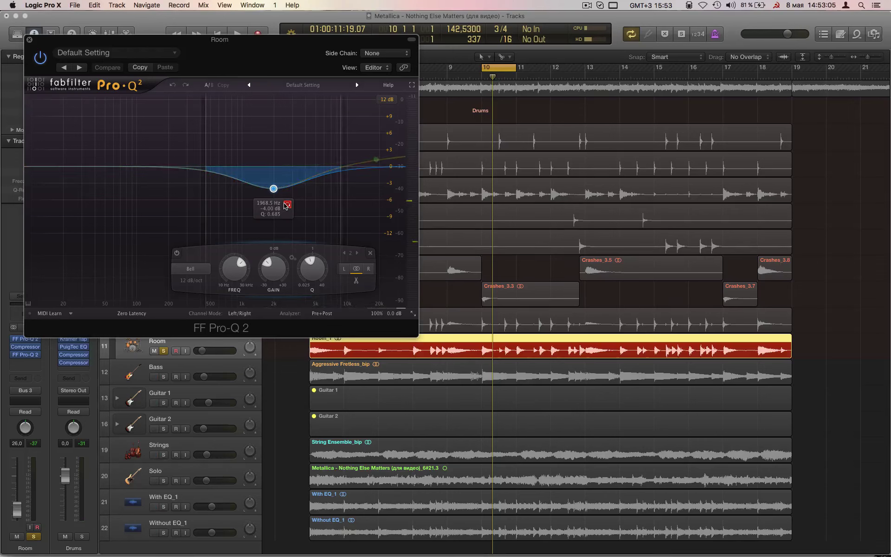
{"action": "key", "text": "space"}
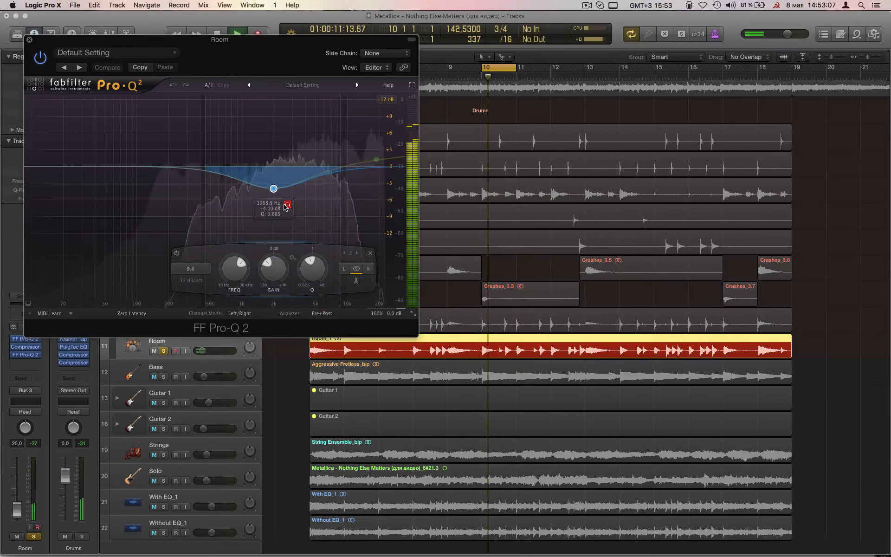
{"action": "left_click", "coordinate": [287, 205]}
- Play the Room loop with only the high shelf boost of its Pro-Q 2 isolated
{"action": "left_click", "coordinate": [376, 159]}
{"action": "left_click", "coordinate": [374, 137]}
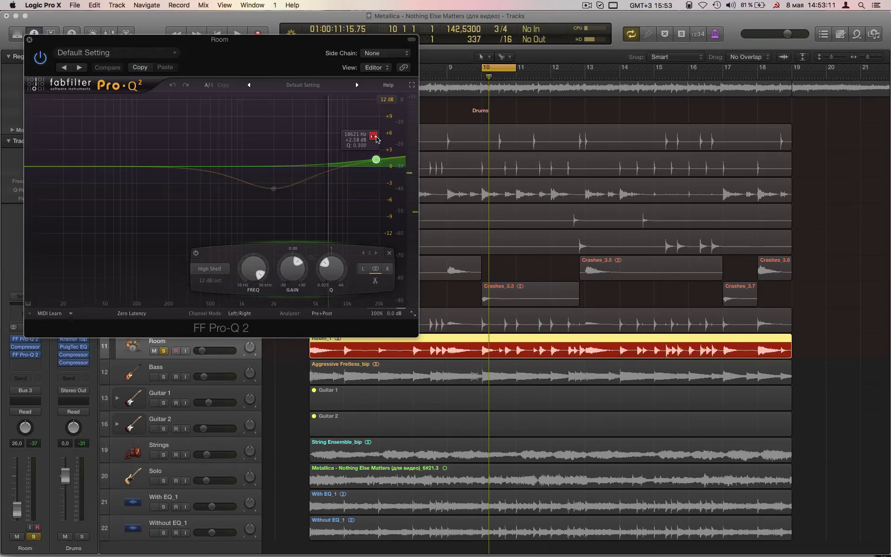
{"action": "key", "text": "space"}
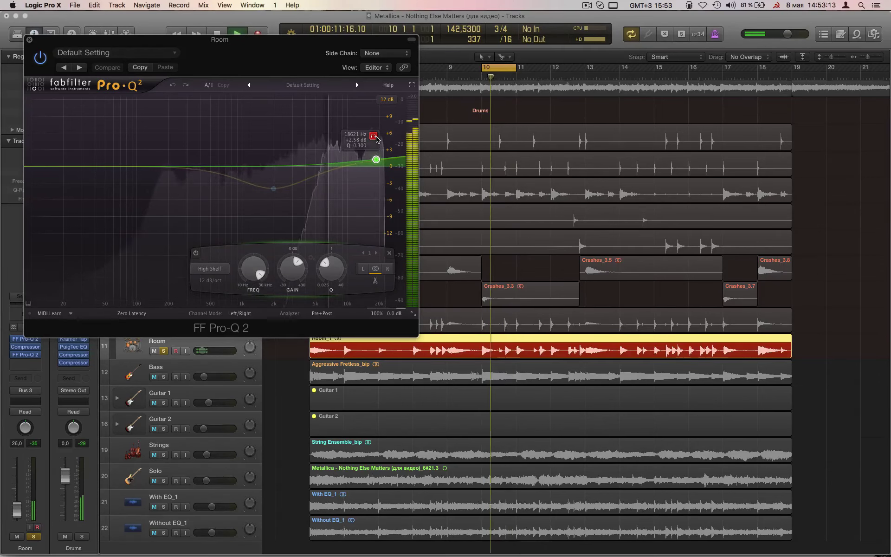
{"action": "left_click", "coordinate": [374, 137]}
{"action": "key", "text": "space"}
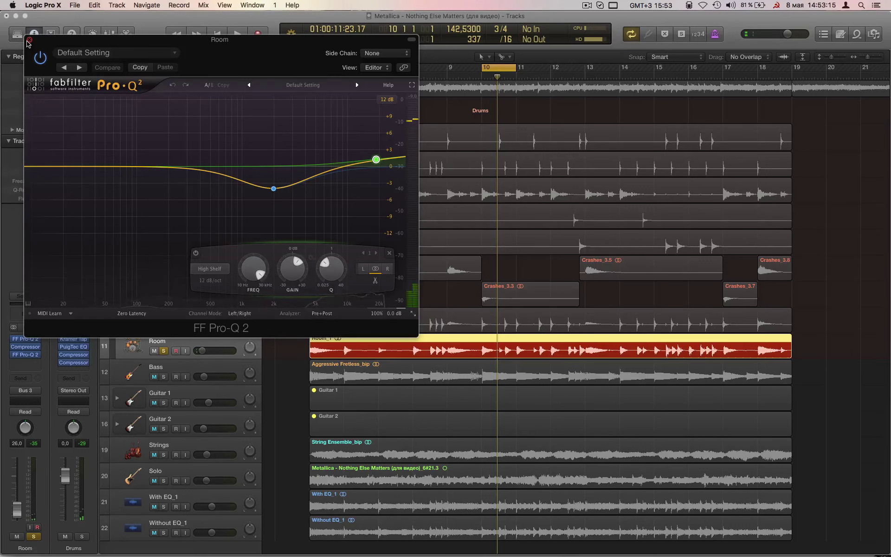
- Close the Room Pro-Q 2 window and play the loop with that equalizer bypassed and re-enabled
{"action": "left_click", "coordinate": [29, 41]}
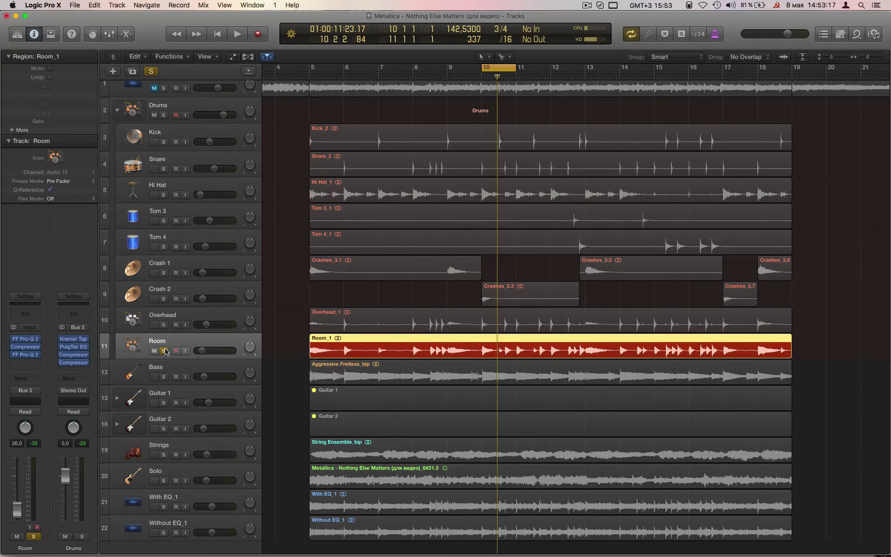
{"action": "mouse_move", "coordinate": [12, 355]}
{"action": "key", "text": "space"}
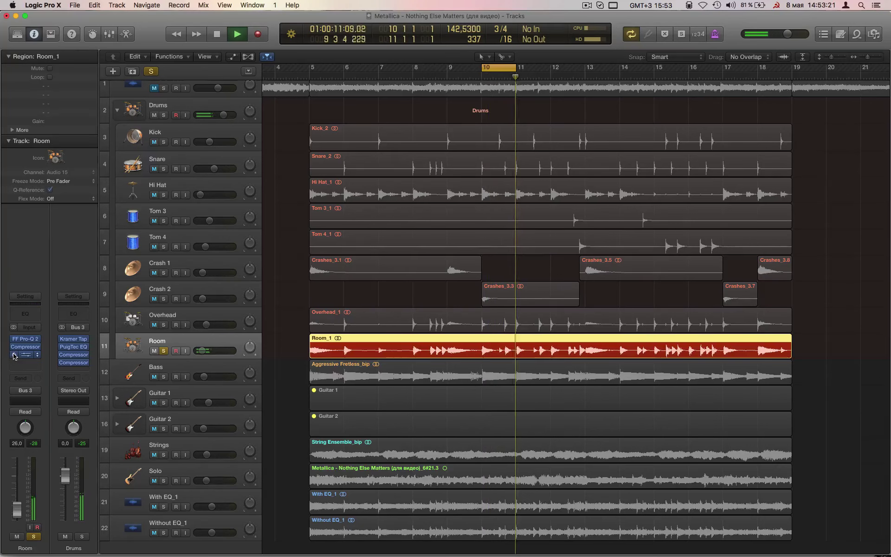
{"action": "key", "text": "space"}
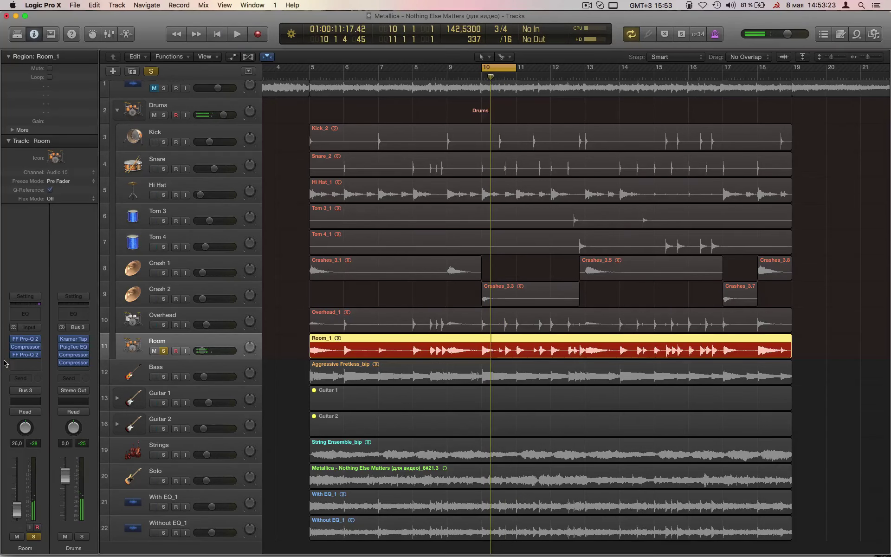
- Solo the Bass track instead of Room and select the low bell boost in the Bass Pro-Q 2 after the Compressor
{"action": "left_click", "coordinate": [163, 350]}
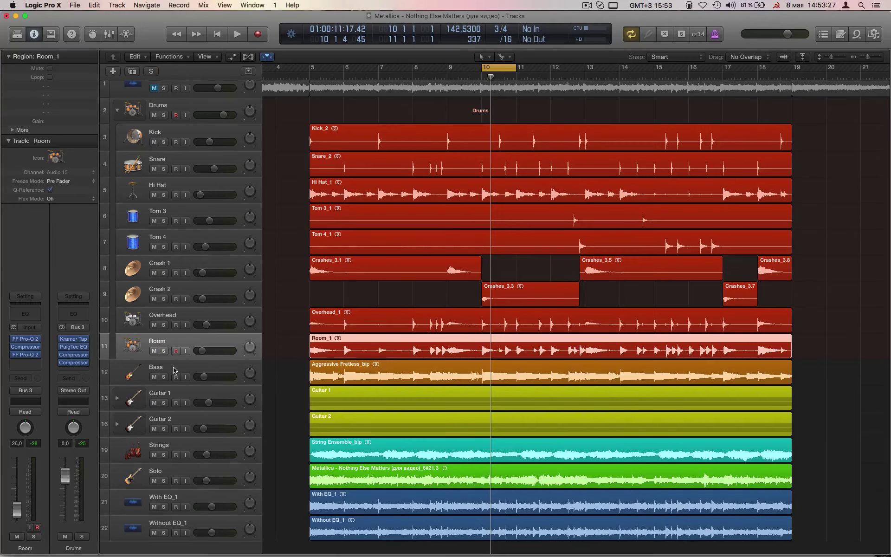
{"action": "left_click", "coordinate": [160, 370]}
{"action": "left_click", "coordinate": [163, 376]}
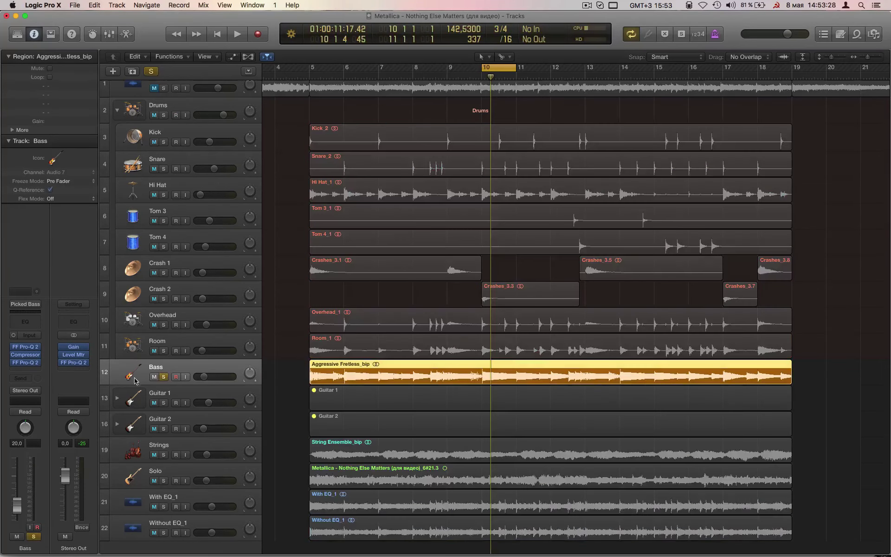
{"action": "left_click", "coordinate": [26, 362]}
{"action": "left_click", "coordinate": [149, 145]}
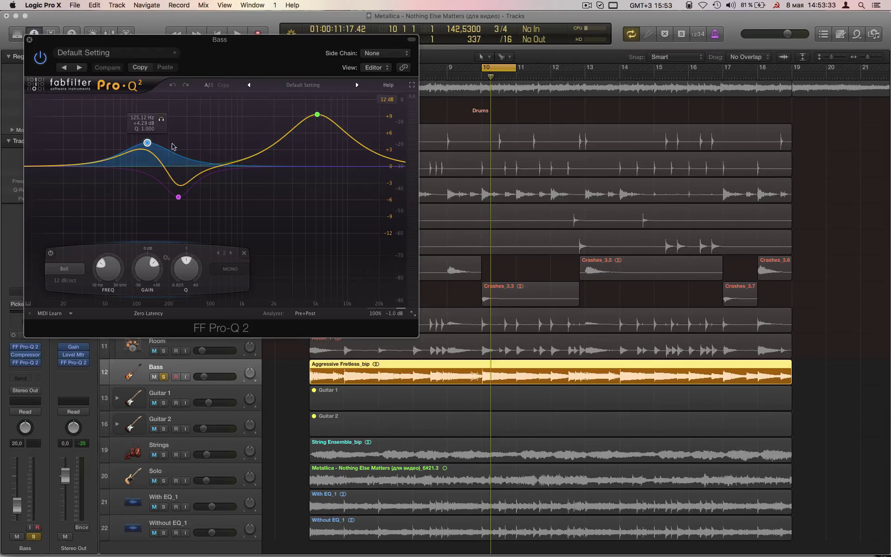
- Play the Bass loop with only the low bell boost of its Pro-Q 2 isolated
{"action": "left_click", "coordinate": [161, 119]}
{"action": "key", "text": "space"}
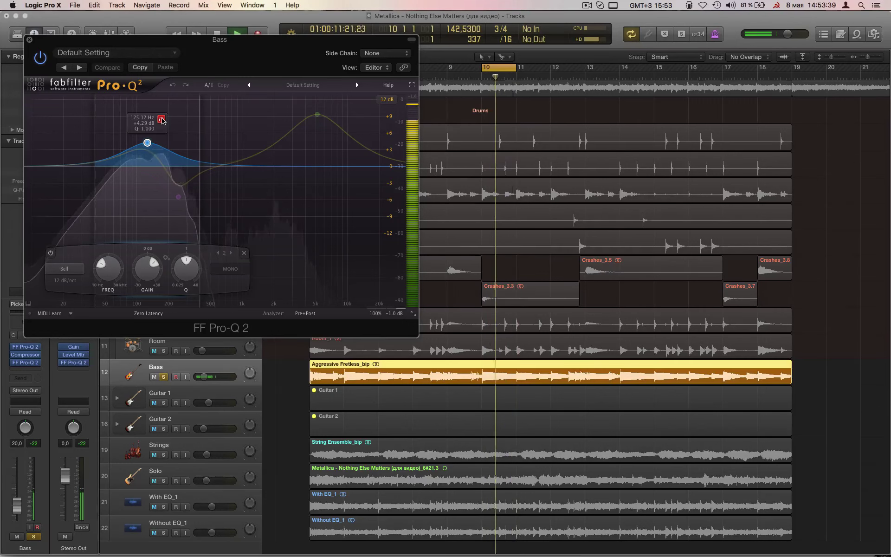
{"action": "key", "text": "space"}
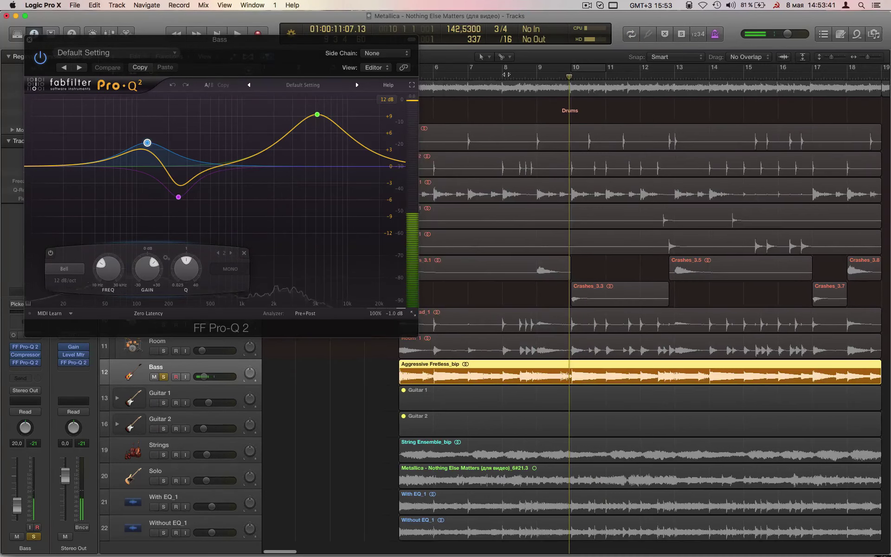
- Set the cycle range to bars 9–13 and play the Bass in it with the low bell boost isolated
{"action": "mouse_move", "coordinate": [644, 69]}
{"action": "left_mouse_down"}
{"action": "mouse_move", "coordinate": [707, 68]}
{"action": "mouse_move", "coordinate": [655, 68]}
{"action": "left_mouse_up"}
{"action": "key", "text": "space"}
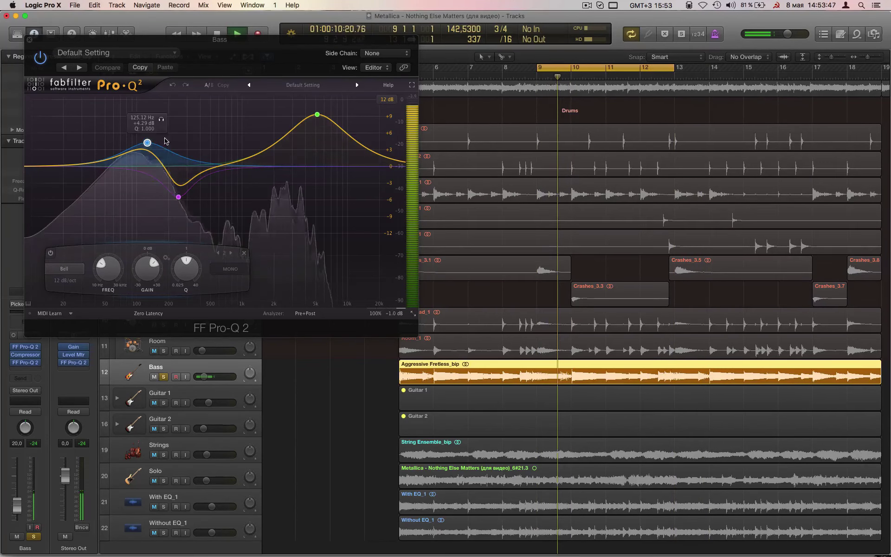
{"action": "left_click", "coordinate": [161, 120]}
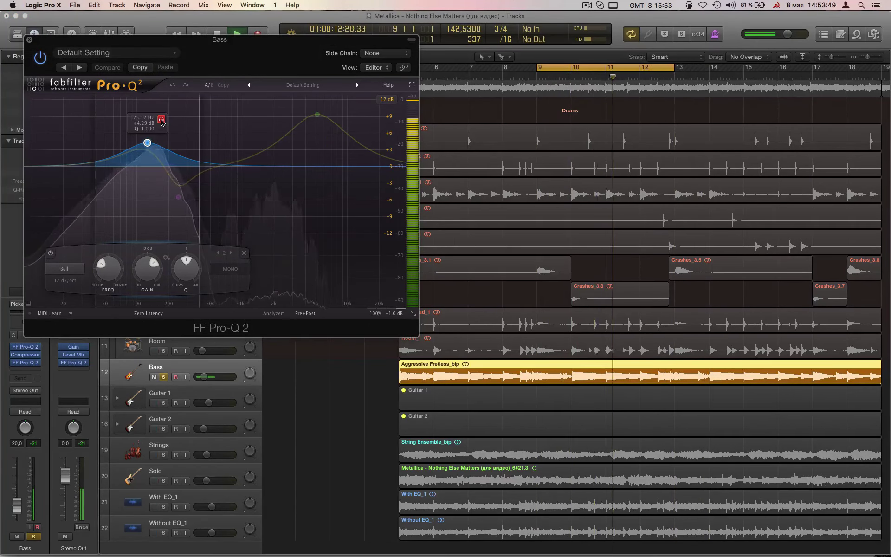
{"action": "left_click_drag", "start_coordinate": [161, 120], "coordinate": [149, 143]}
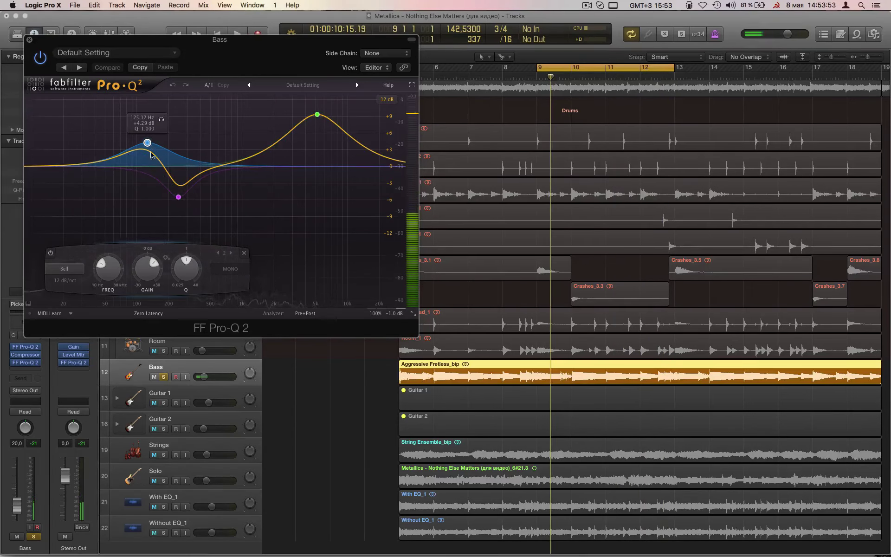
- Widen the Bass low bell boost to a Q of 0.791 and listen to that band isolated
{"action": "left_click_drag", "start_coordinate": [182, 275], "coordinate": [184, 280]}
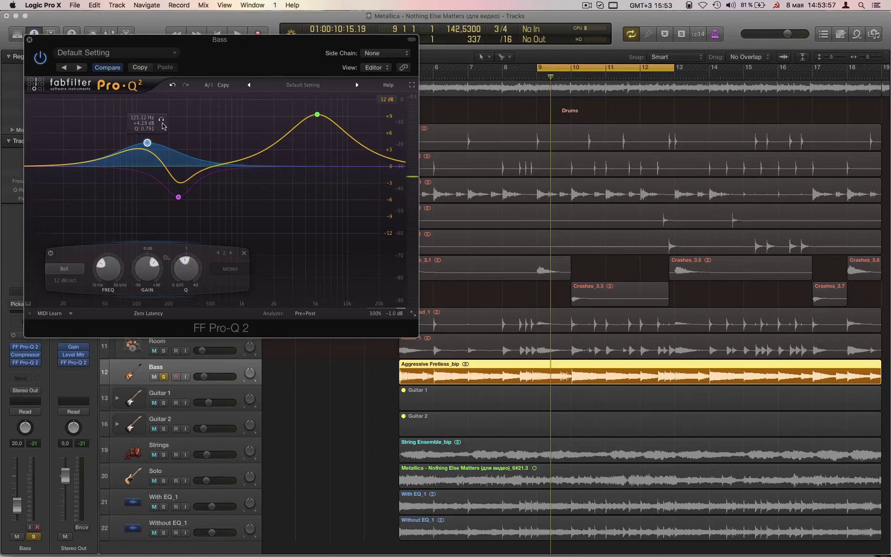
{"action": "left_click_drag", "start_coordinate": [161, 122], "coordinate": [147, 143]}
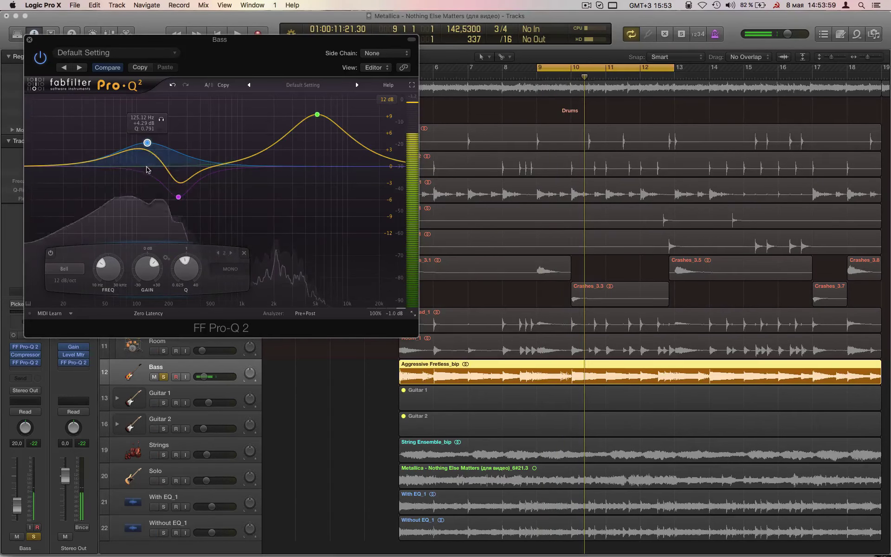
- Play the Bass loop with only the bell cut of its Pro-Q 2 isolated
{"action": "left_click", "coordinate": [178, 197]}
{"action": "left_click_drag", "start_coordinate": [194, 214], "coordinate": [194, 214]}
{"action": "key", "text": "space"}
- Play the Bass loop with only the high bell boost of its Pro-Q 2 isolated
{"action": "left_click", "coordinate": [316, 115]}
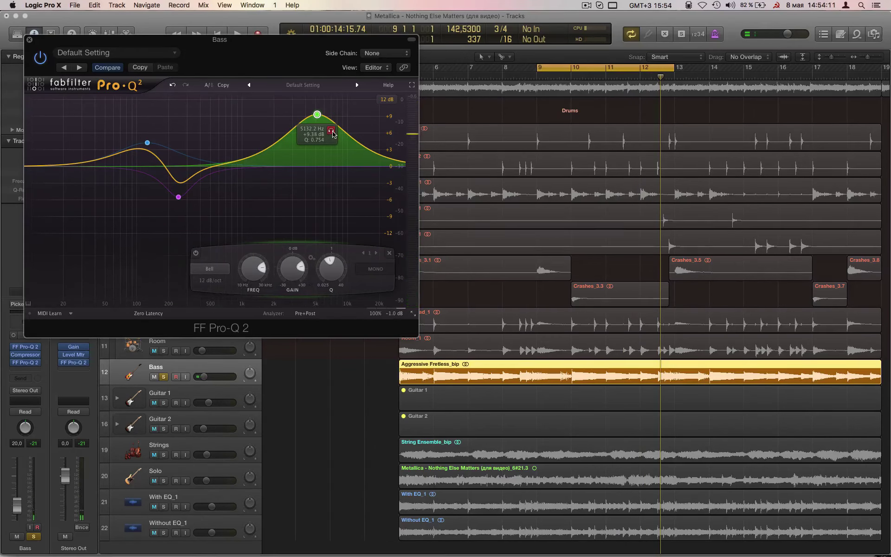
{"action": "left_click_drag", "start_coordinate": [332, 133], "coordinate": [333, 133]}
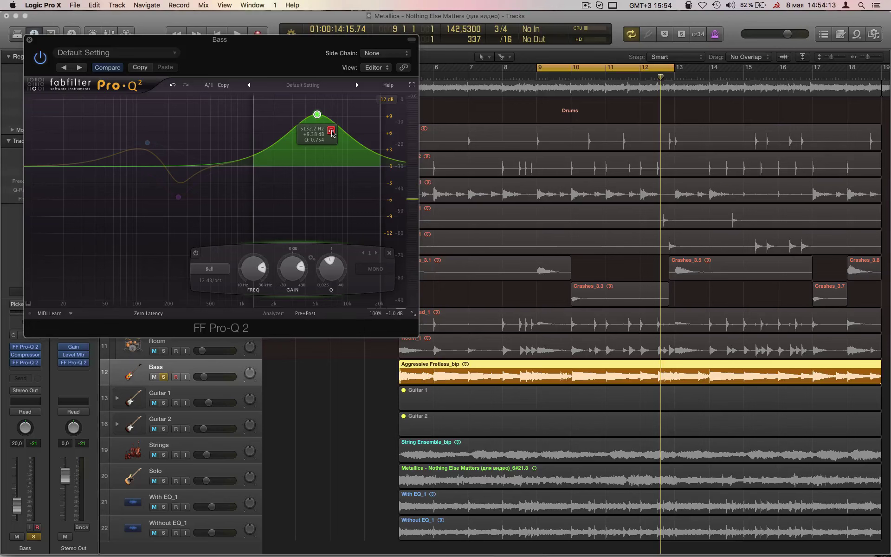
{"action": "key", "text": "space"}
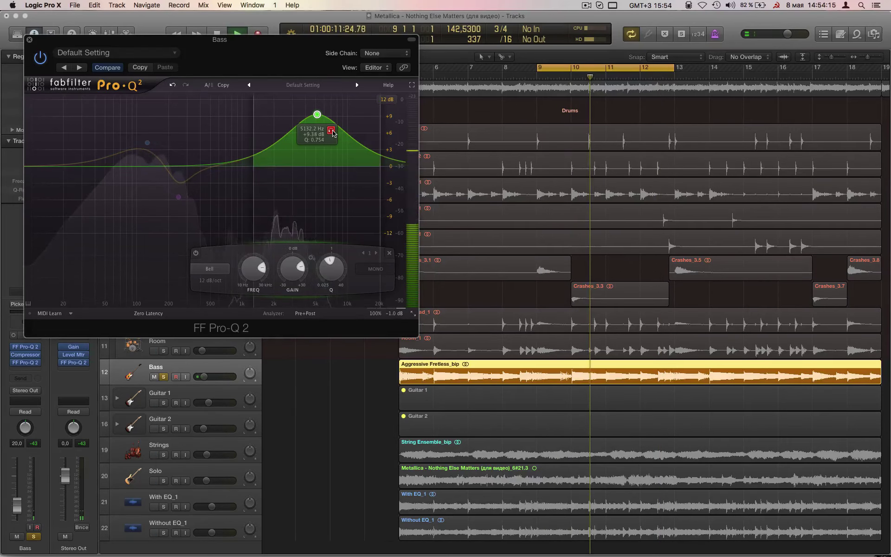
{"action": "left_click_drag", "start_coordinate": [333, 133], "coordinate": [332, 133]}
{"action": "key", "text": "space"}
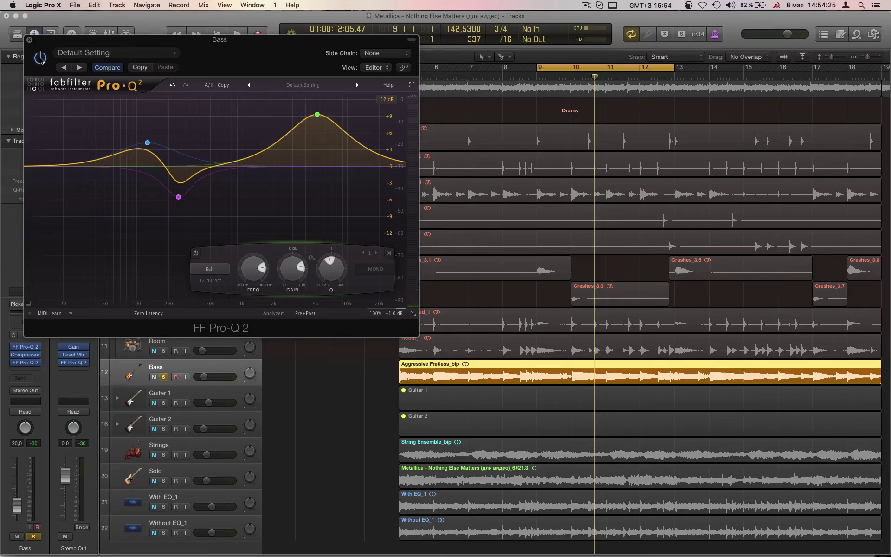
- Play the Bass loop with its Pro-Q 2 bypassed and re-enabled to compare the sound
{"action": "key", "text": "space"}
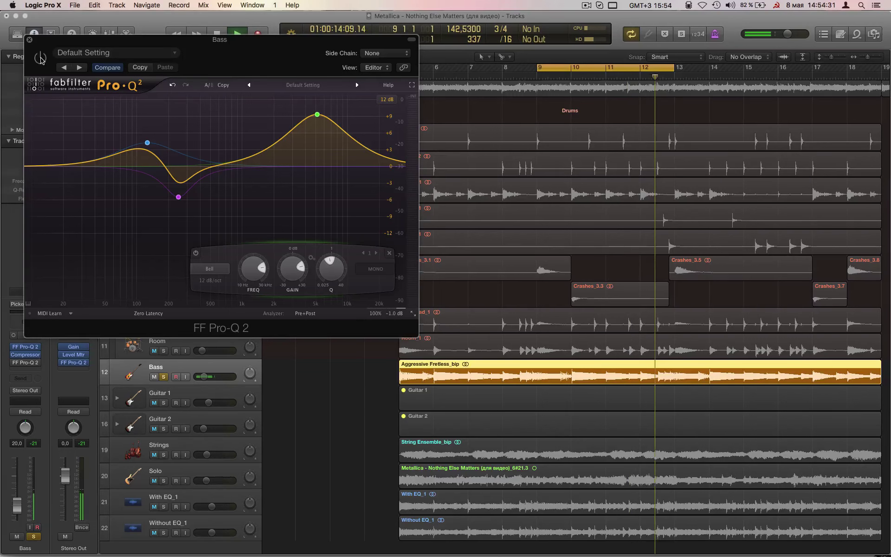
{"action": "left_click", "coordinate": [40, 58]}
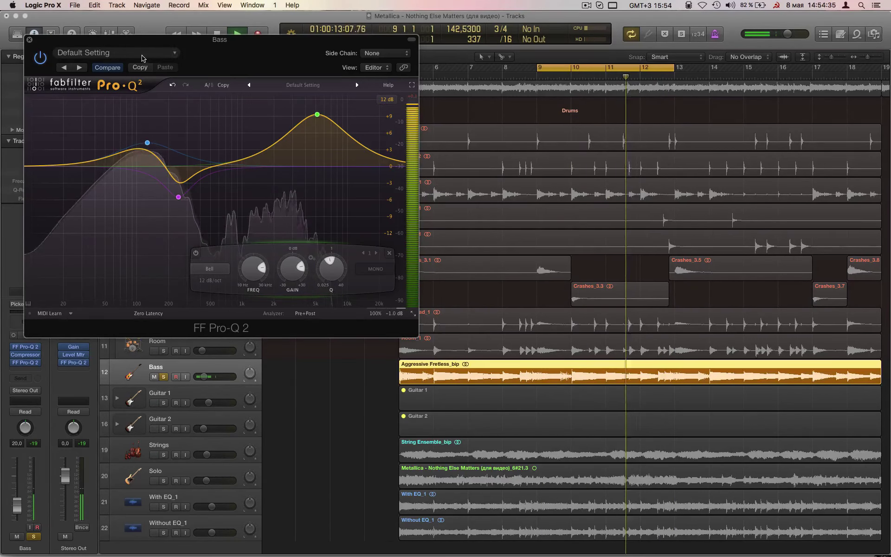
- Reset the Bass Pro-Q 2 peak meter and set the output level to -1.2 dB
{"action": "left_click", "coordinate": [413, 101]}
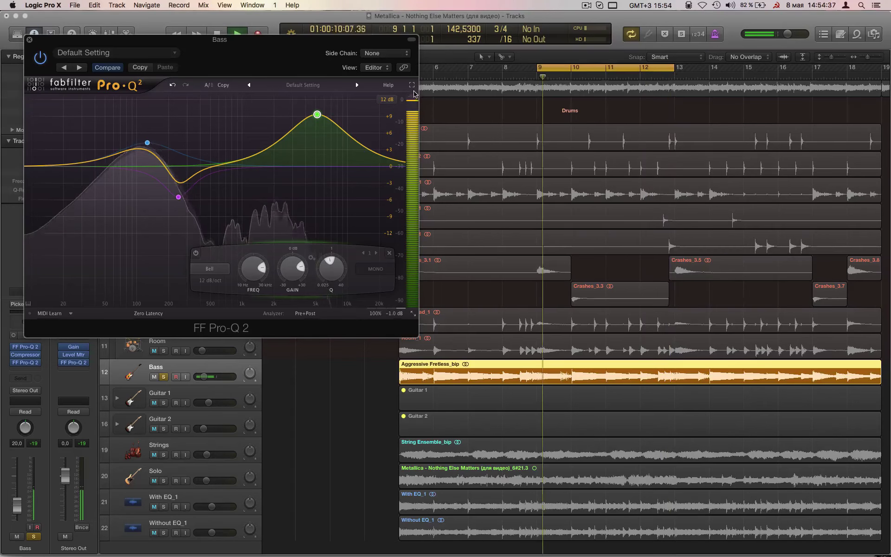
{"action": "double_click", "coordinate": [396, 318]}
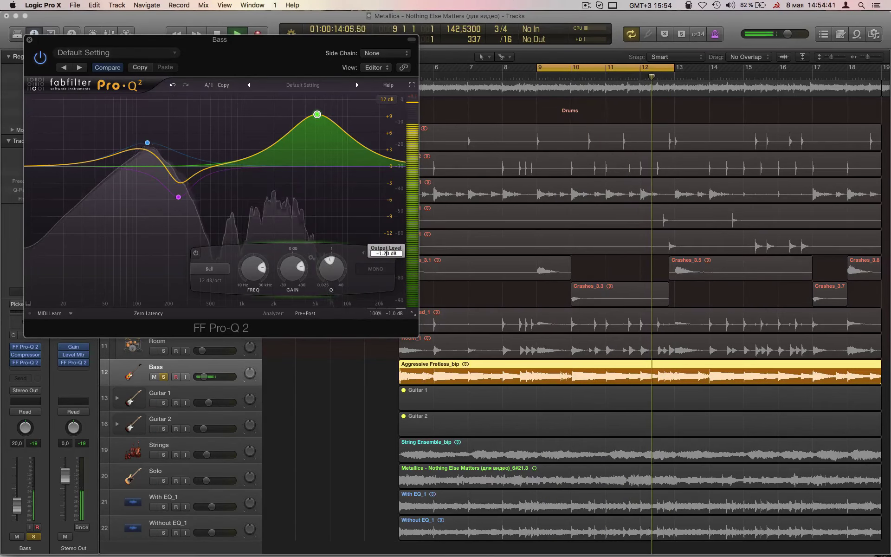
{"action": "type", "text": "-1.2"}
{"action": "key", "text": "Return"}
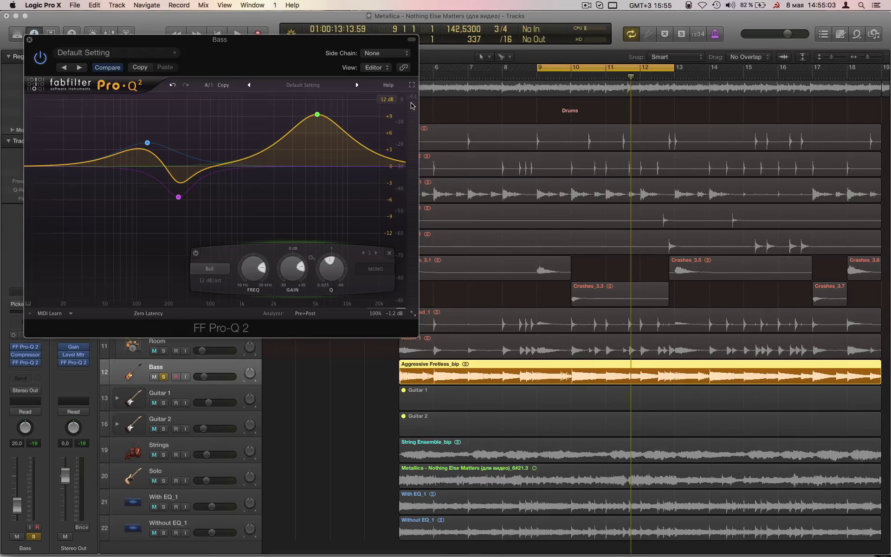
- Close the Bass equalizer, solo Guitar 1 instead of Bass, and open the Guitar 1 Pro-Q 2 after the Compressor
{"action": "left_click", "coordinate": [29, 40]}
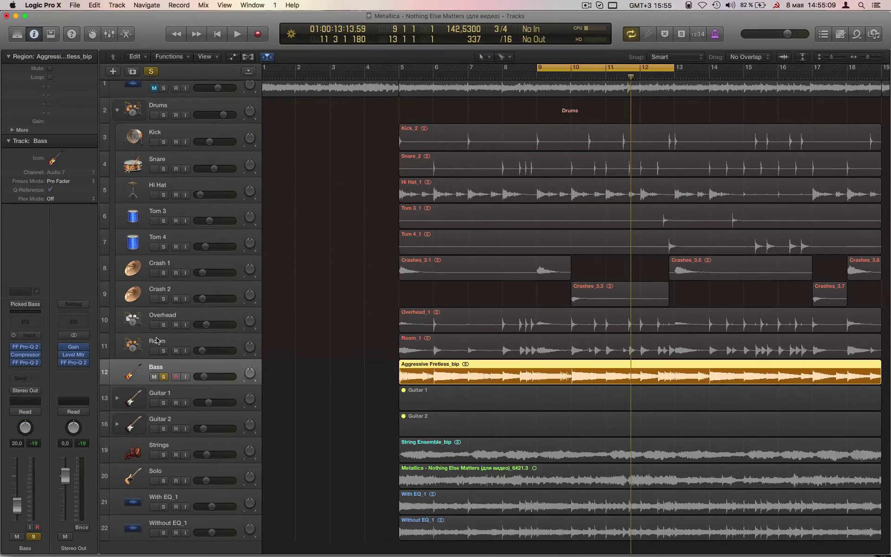
{"action": "left_click", "coordinate": [163, 376]}
{"action": "left_click", "coordinate": [163, 402]}
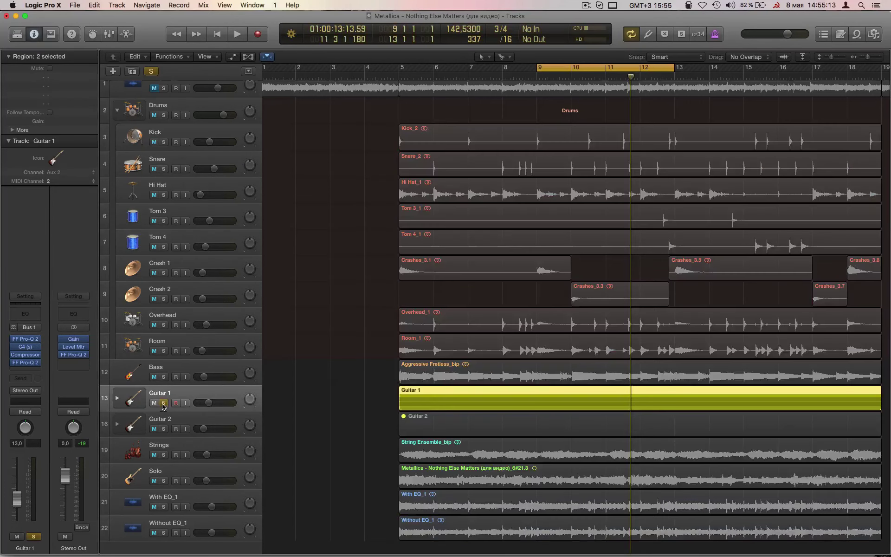
{"action": "left_click", "coordinate": [28, 362]}
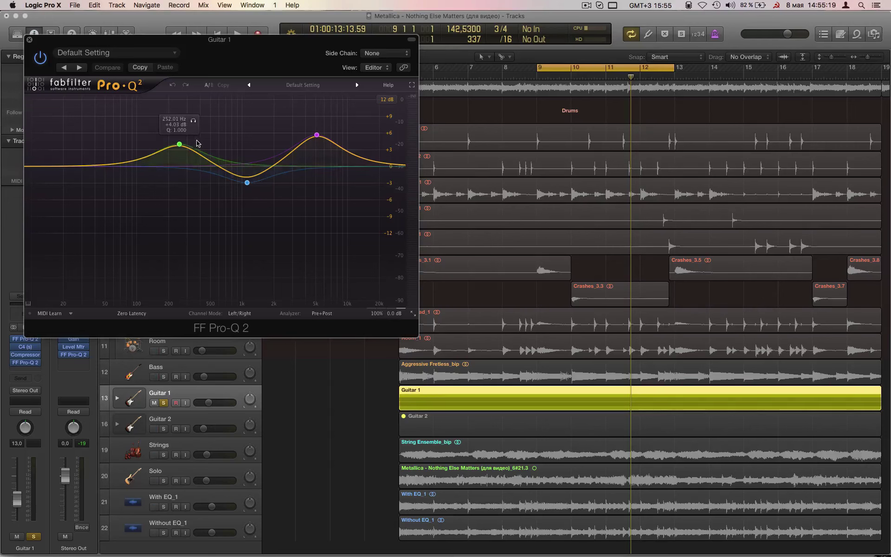
- Play the Guitar 1 loop and briefly isolate the low bell boost of its Pro-Q 2
{"action": "key", "text": "space"}
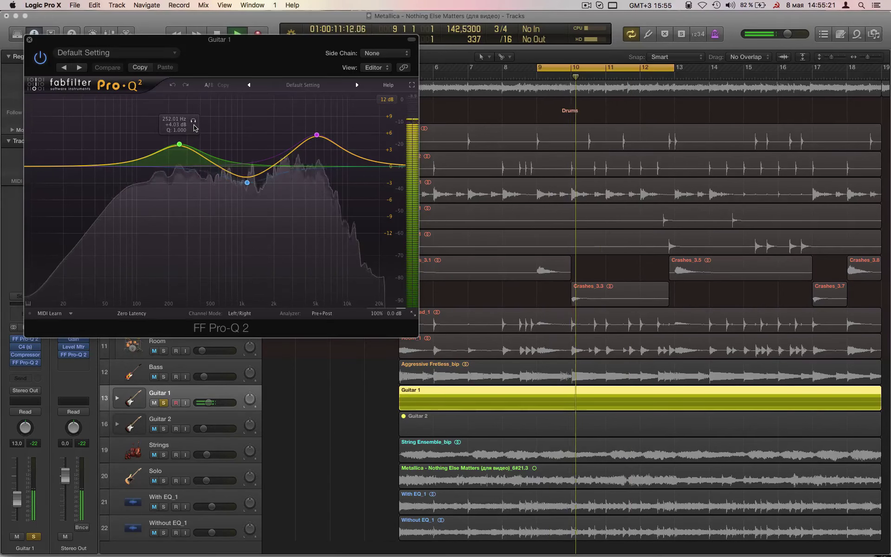
{"action": "left_click", "coordinate": [194, 123]}
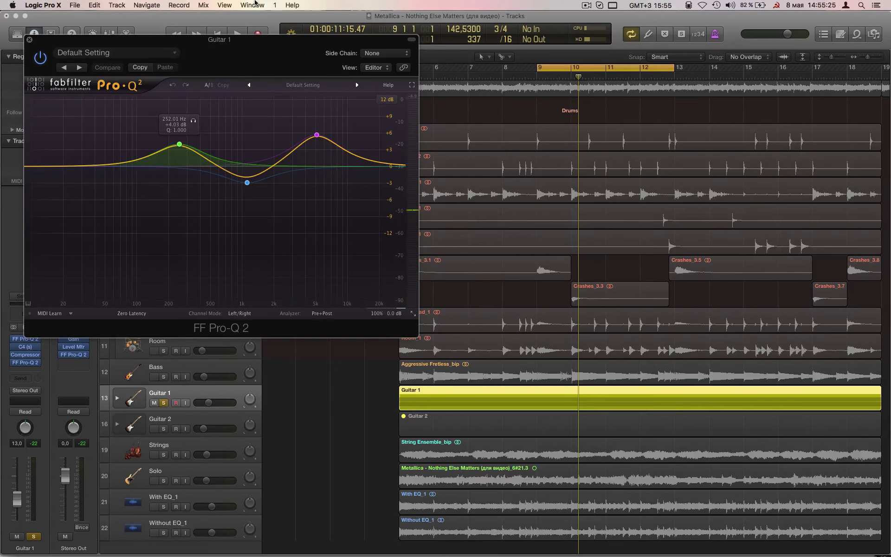
- Collapse the Drums stack and arrange the Bass Pro-Q 2 after the Compressor side by side with the Guitar 1 Pro-Q 2
{"action": "left_click_drag", "start_coordinate": [264, 43], "coordinate": [533, 159]}
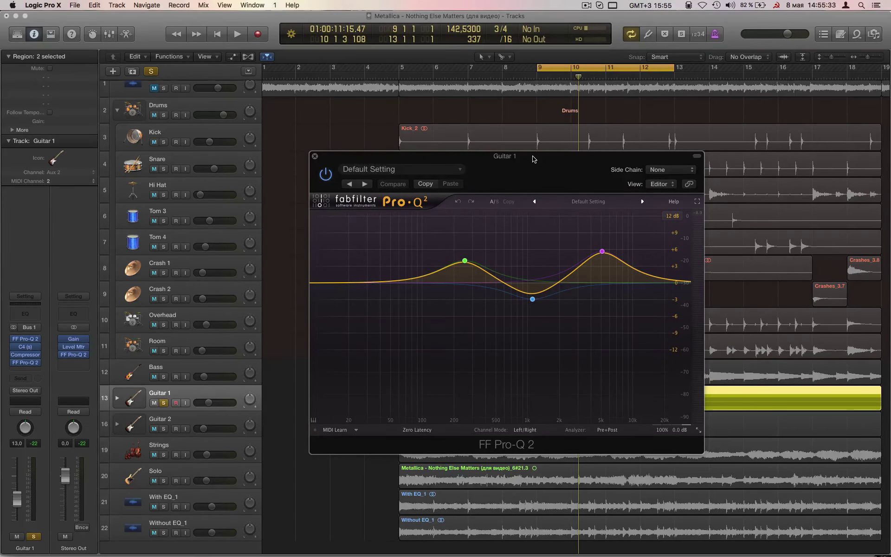
{"action": "left_click", "coordinate": [117, 110]}
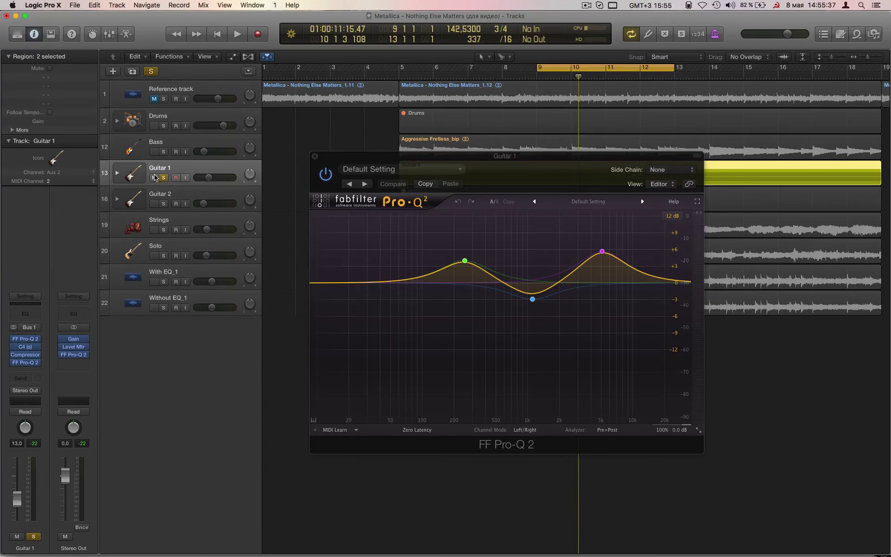
{"action": "left_click", "coordinate": [177, 157]}
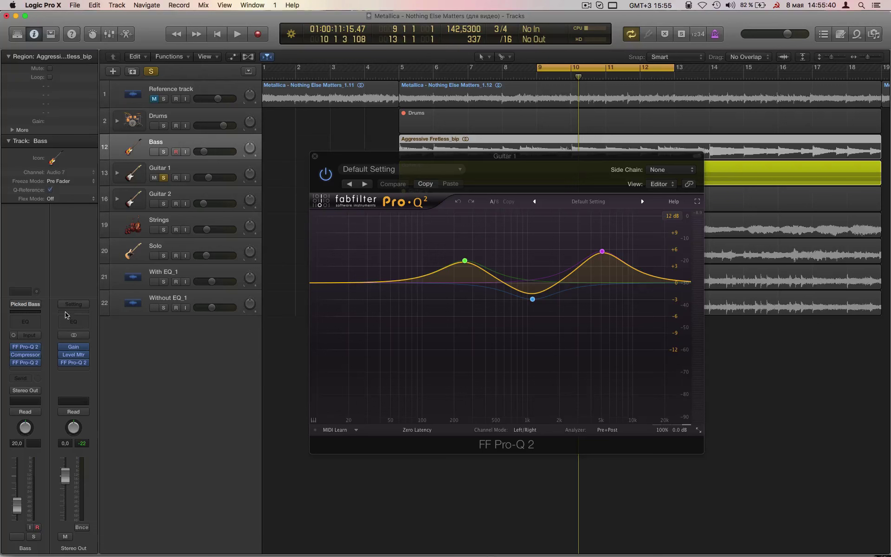
{"action": "left_click", "coordinate": [27, 366]}
{"action": "left_click_drag", "start_coordinate": [493, 158], "coordinate": [621, 134]}
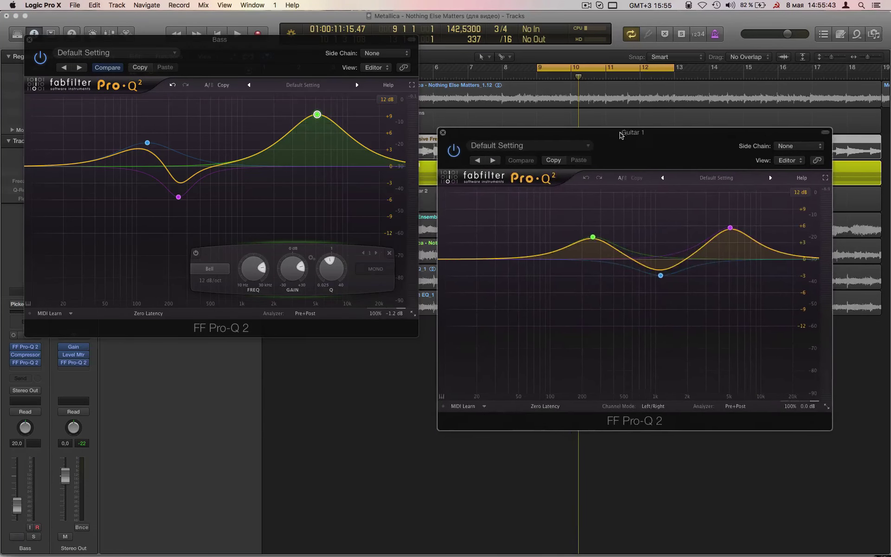
- Compare the Bass and Guitar 1 equalizer bands around 250 Hz and 5 kHz, and inspect the Guitar 1 mid cut
{"action": "mouse_move", "coordinate": [593, 234]}
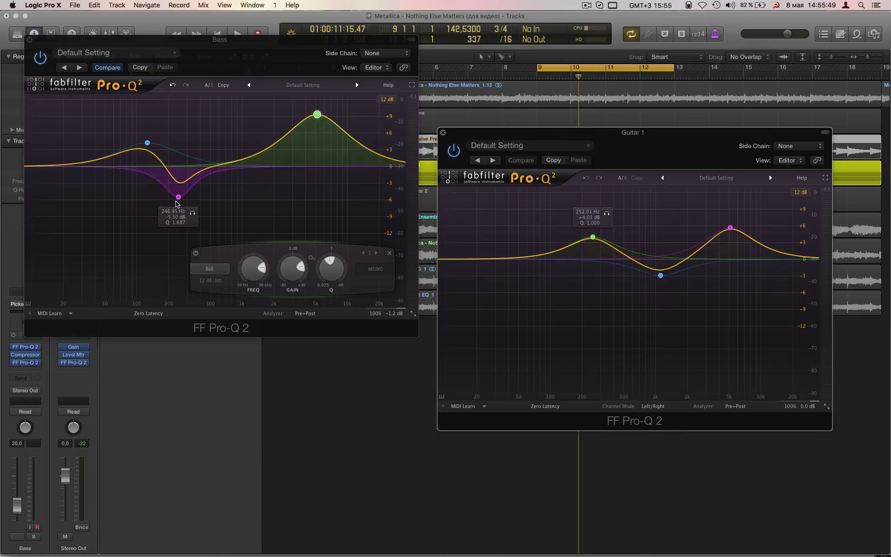
{"action": "left_click", "coordinate": [193, 212]}
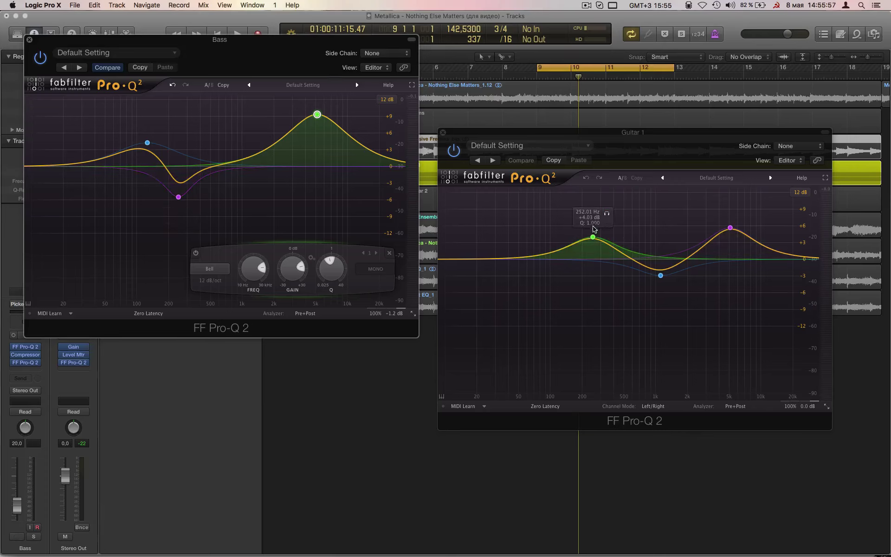
{"action": "mouse_move", "coordinate": [197, 196]}
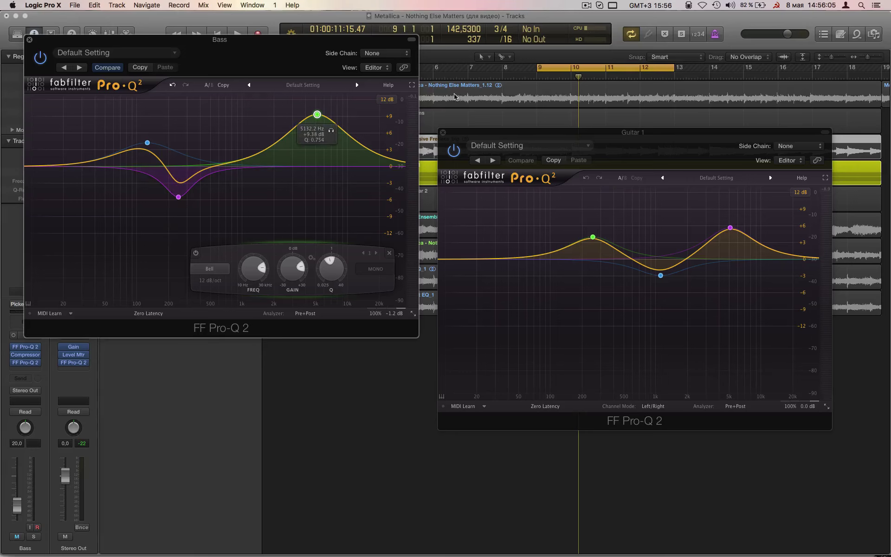
{"action": "left_click", "coordinate": [730, 228]}
{"action": "left_click", "coordinate": [744, 207]}
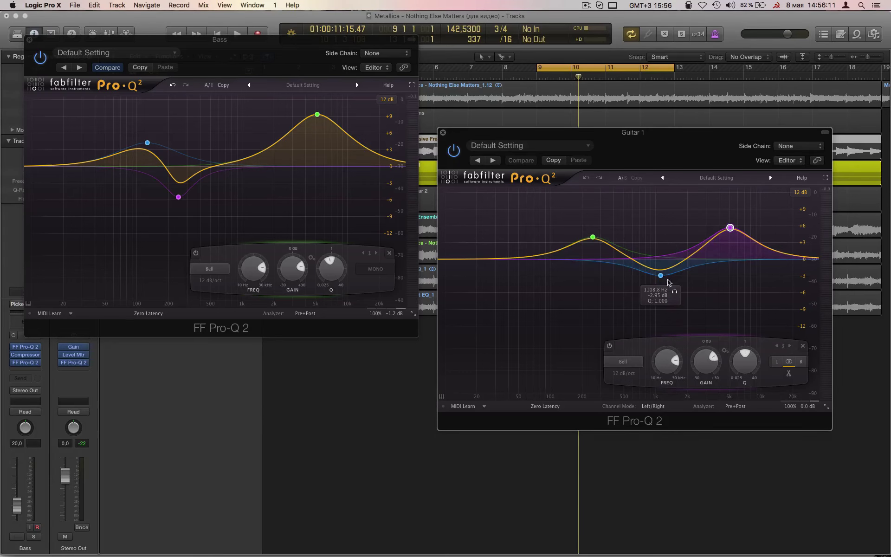
{"action": "left_click", "coordinate": [605, 214]}
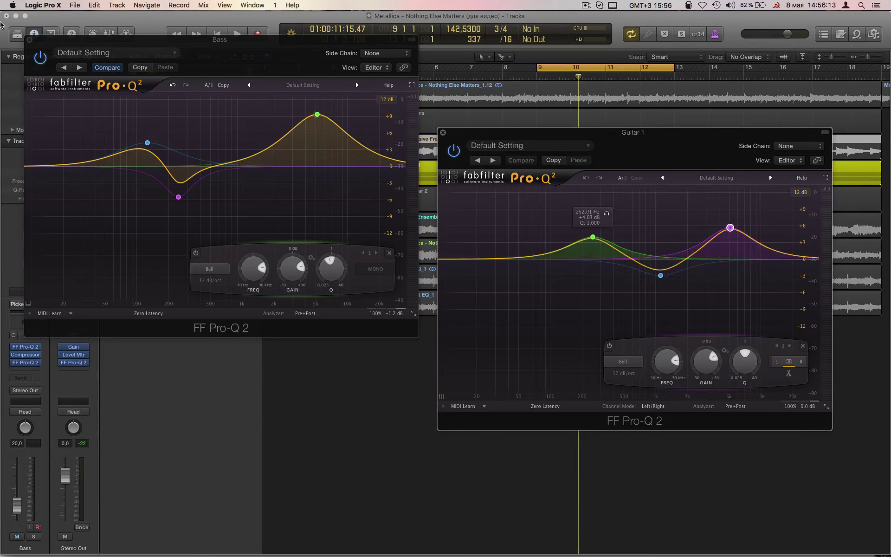
- Close the Bass Pro-Q 2 window and play the Guitar 1 loop with only its low bell boost isolated
{"action": "left_click", "coordinate": [29, 43]}
{"action": "left_click", "coordinate": [606, 214]}
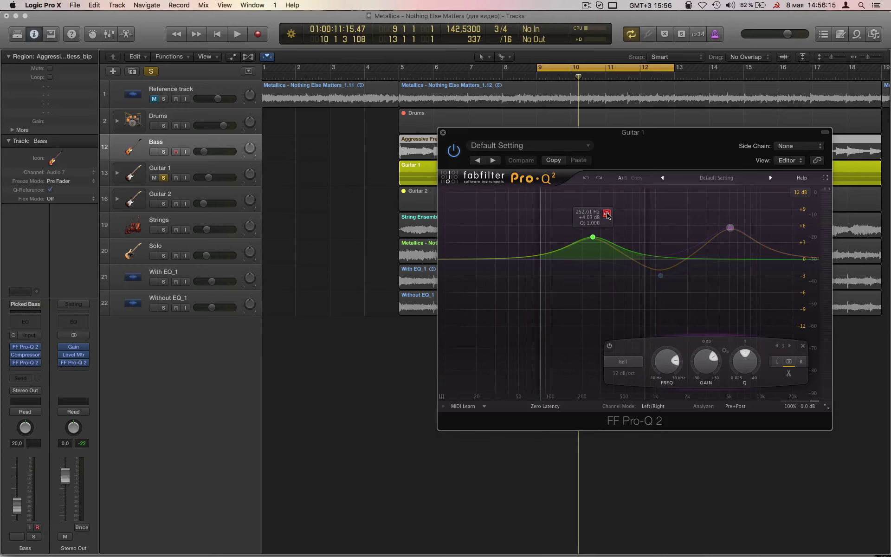
{"action": "key", "text": "space"}
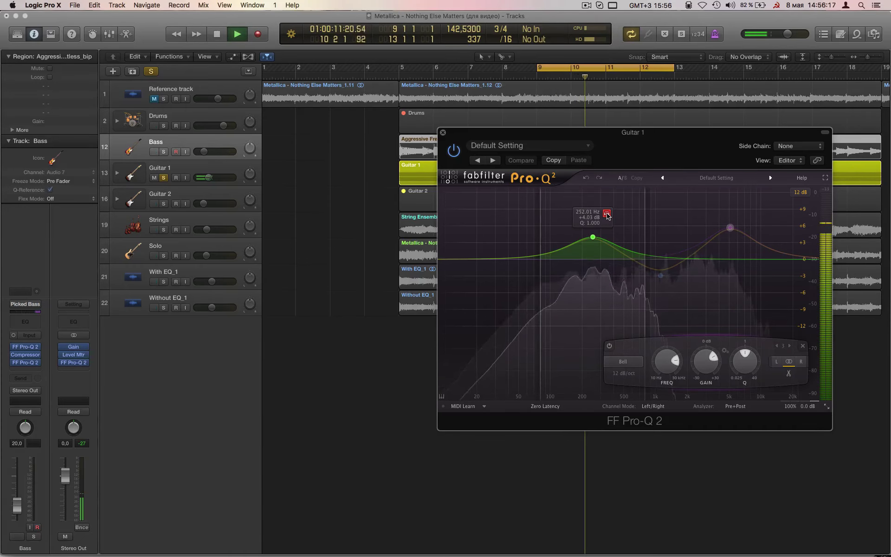
{"action": "left_click", "coordinate": [607, 215]}
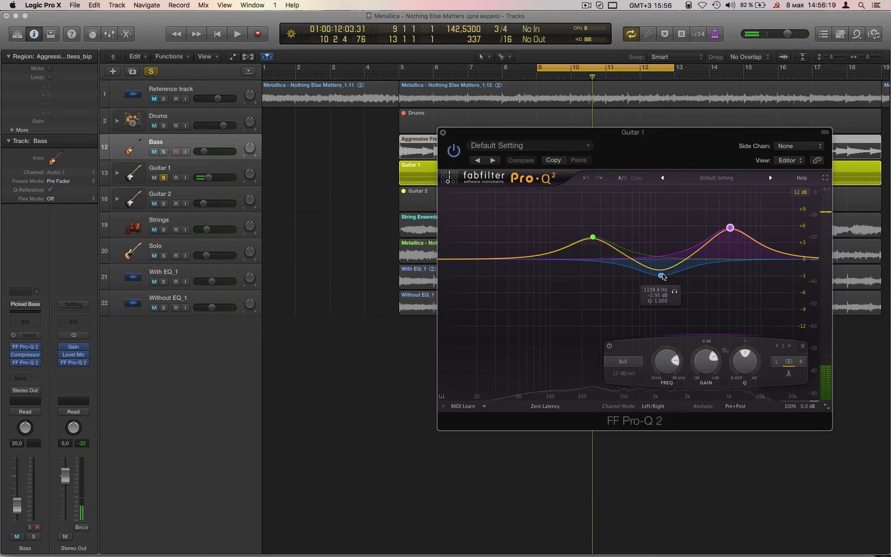
- Play the Guitar 1 loop with only the mid bell cut of its Pro-Q 2 isolated
{"action": "left_click", "coordinate": [675, 292]}
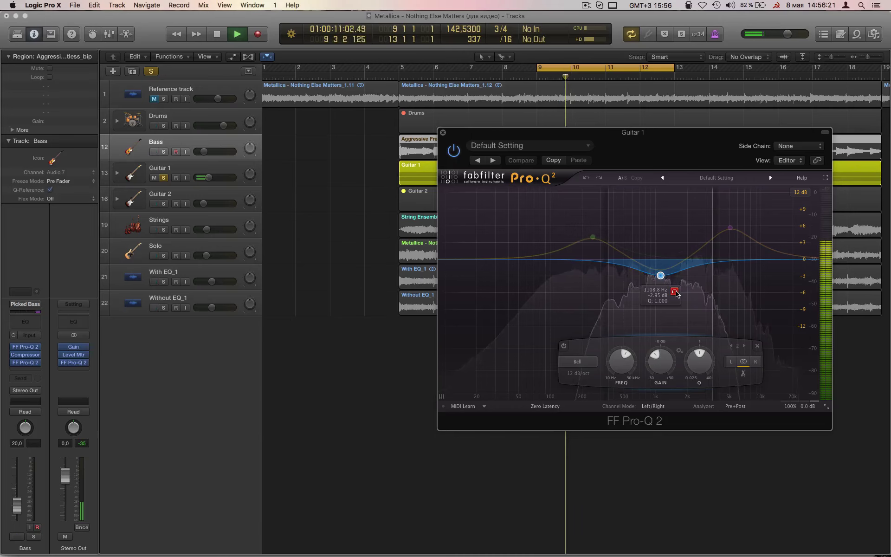
{"action": "left_click", "coordinate": [675, 292]}
{"action": "key", "text": "space"}
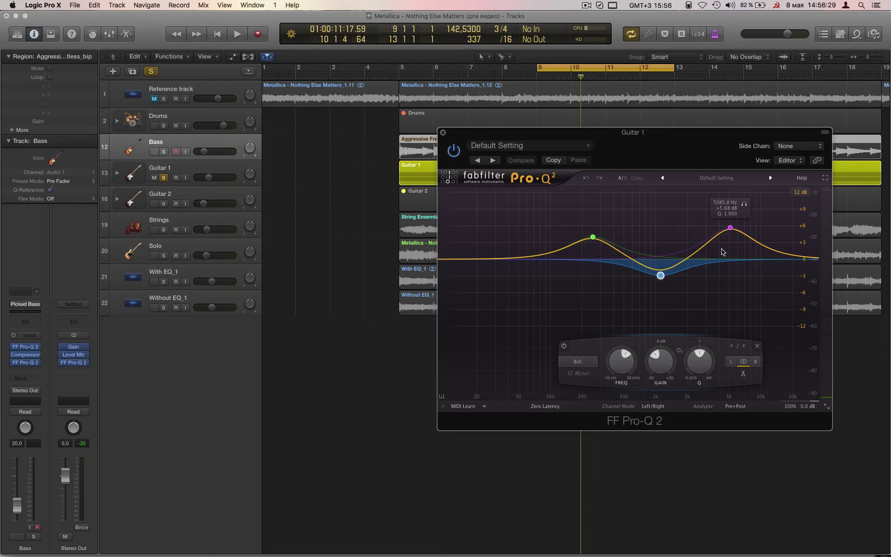
- Play the Guitar 1 loop with only the high bell boost of its Pro-Q 2 isolated
{"action": "left_click", "coordinate": [744, 204]}
{"action": "key", "text": "space"}
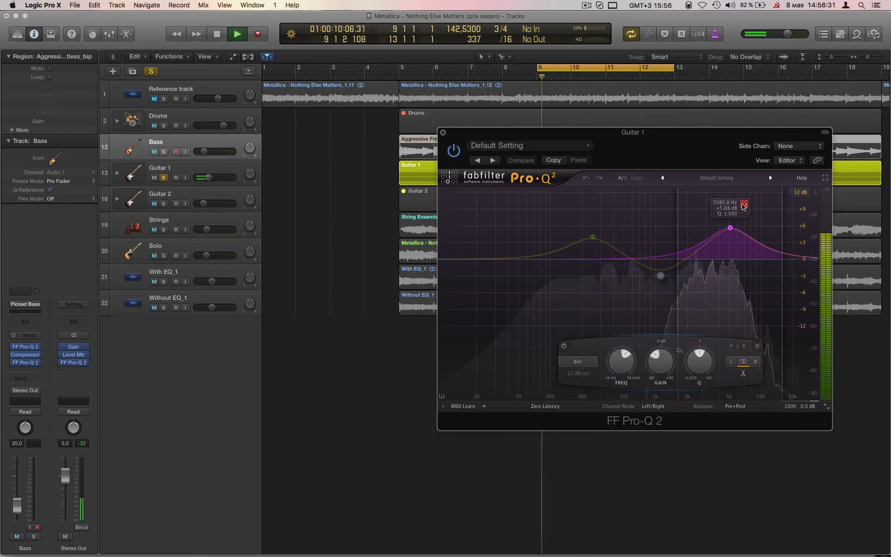
{"action": "left_click", "coordinate": [743, 205]}
{"action": "key", "text": "space"}
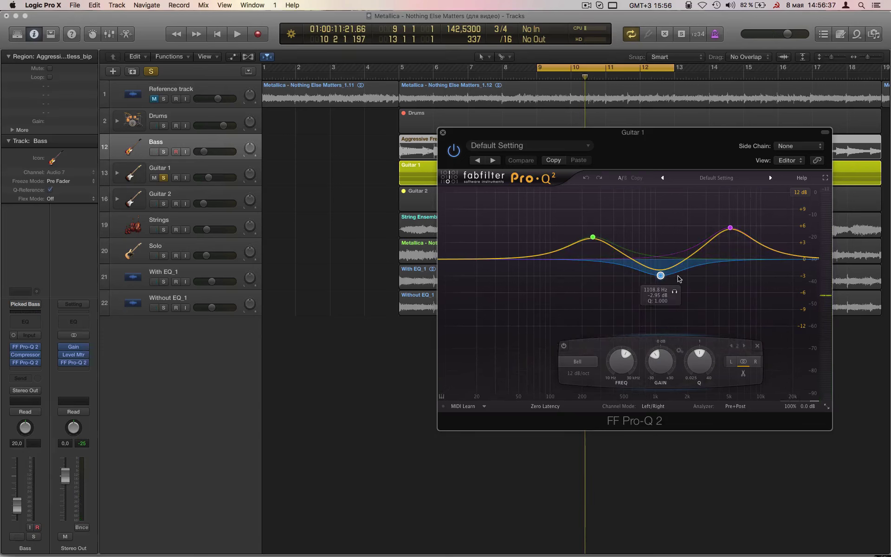
- Compare the Guitar 1 loop with its Pro-Q 2 bypassed and enabled, then stop playback
{"action": "key", "text": "space"}
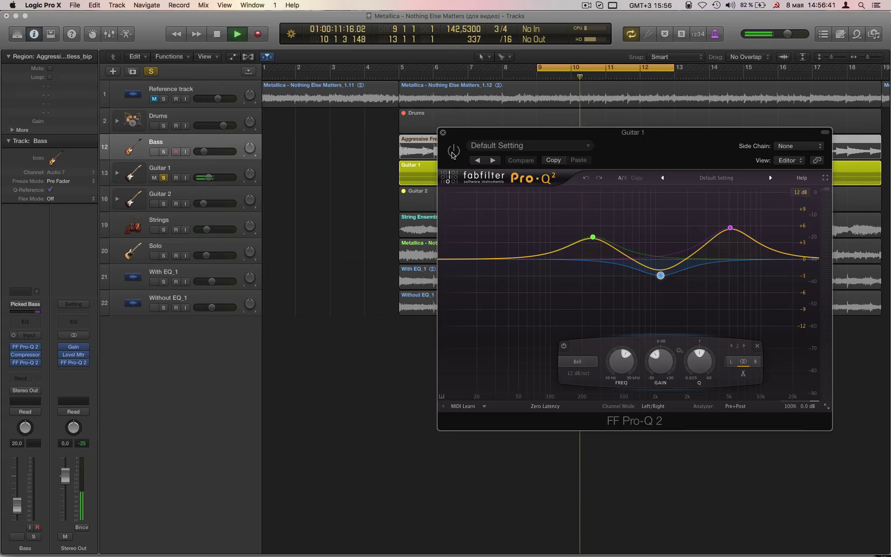
{"action": "left_click", "coordinate": [452, 153]}
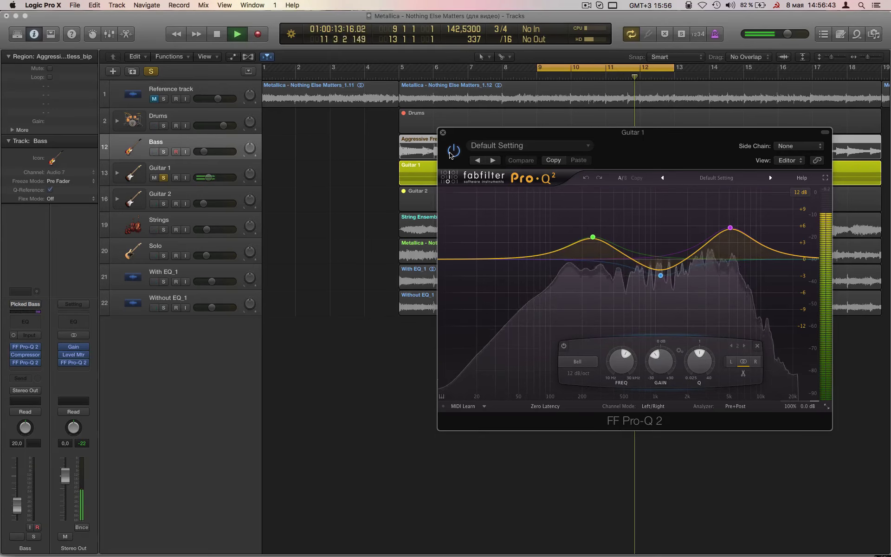
{"action": "key", "text": "space"}
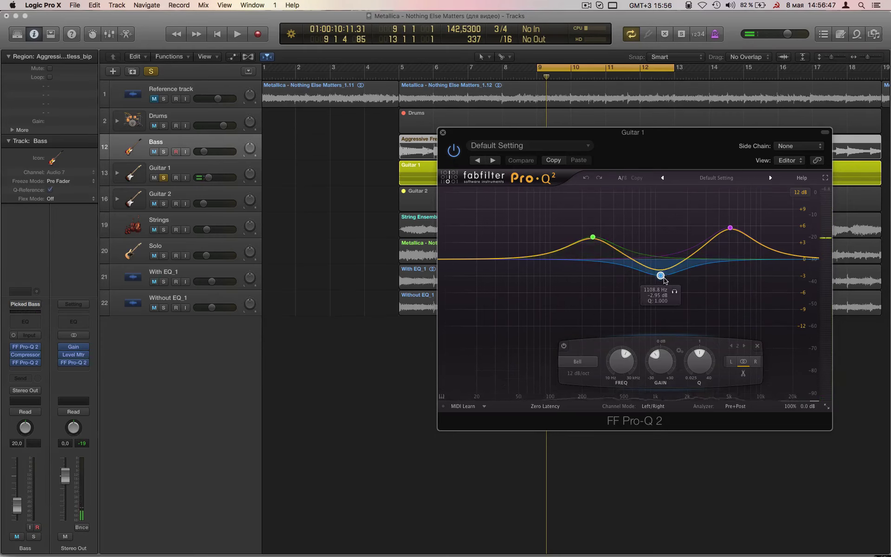
- Solo Guitar 2 in place of Guitar 1 and open its Pro-Q 2 after the Compressor
{"action": "left_click", "coordinate": [164, 204]}
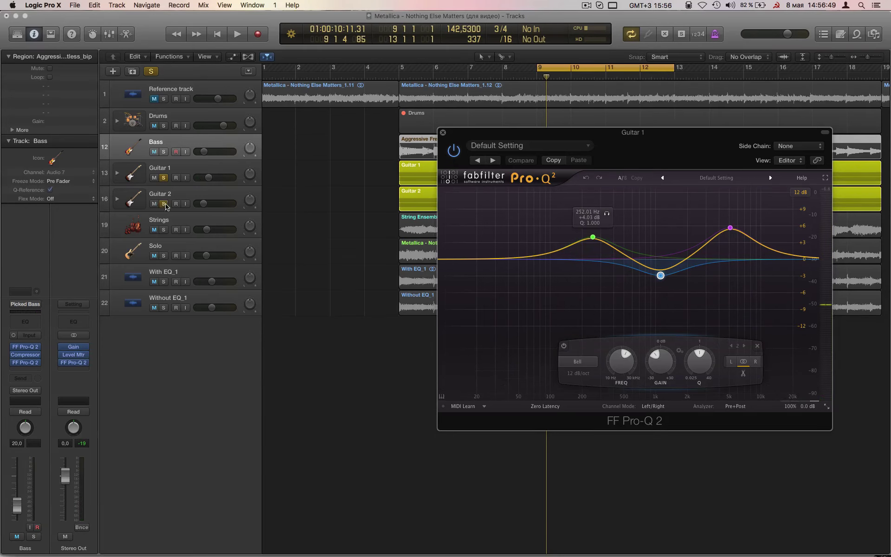
{"action": "left_click", "coordinate": [165, 198]}
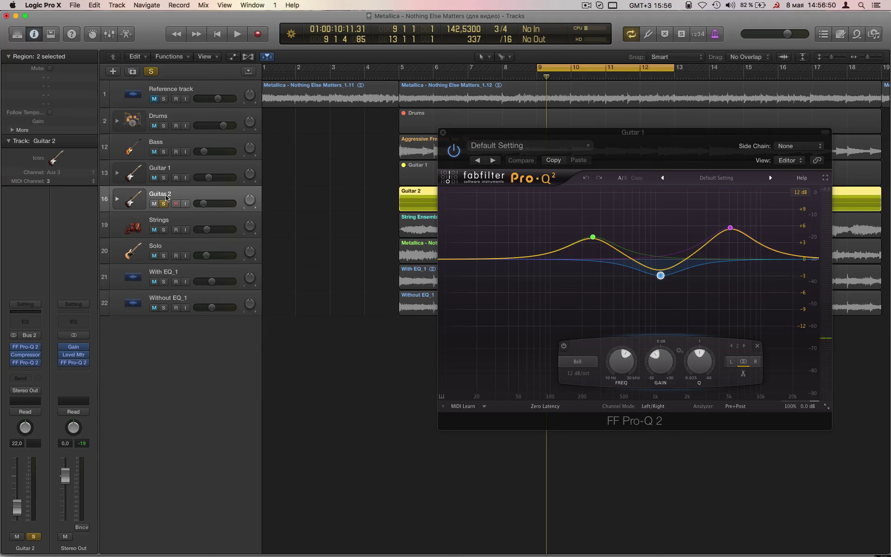
{"action": "left_click", "coordinate": [26, 362]}
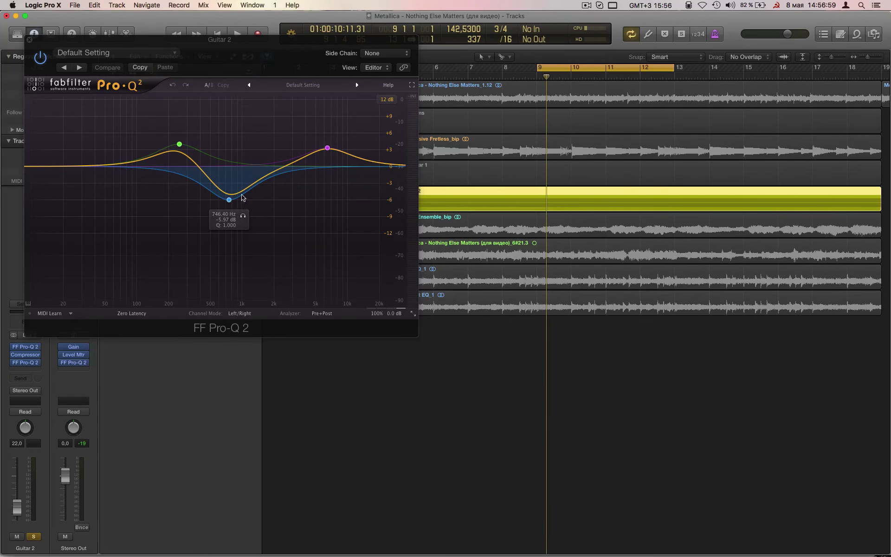
- Audition Guitar 2's mid cut and high boost in isolation, and compare its loop with the Pro-Q 2 after the Compressor bypassed and enabled
{"action": "left_click", "coordinate": [243, 216]}
{"action": "key", "text": "space"}
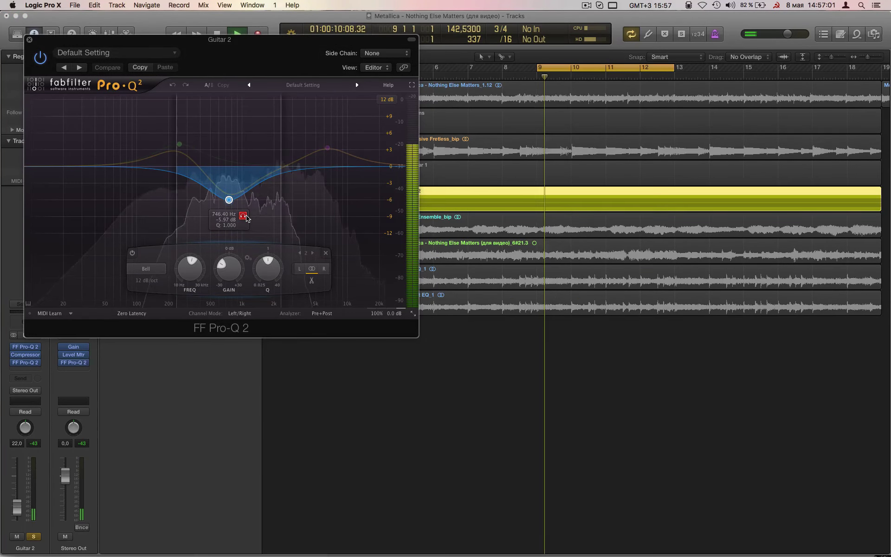
{"action": "left_click", "coordinate": [341, 124]}
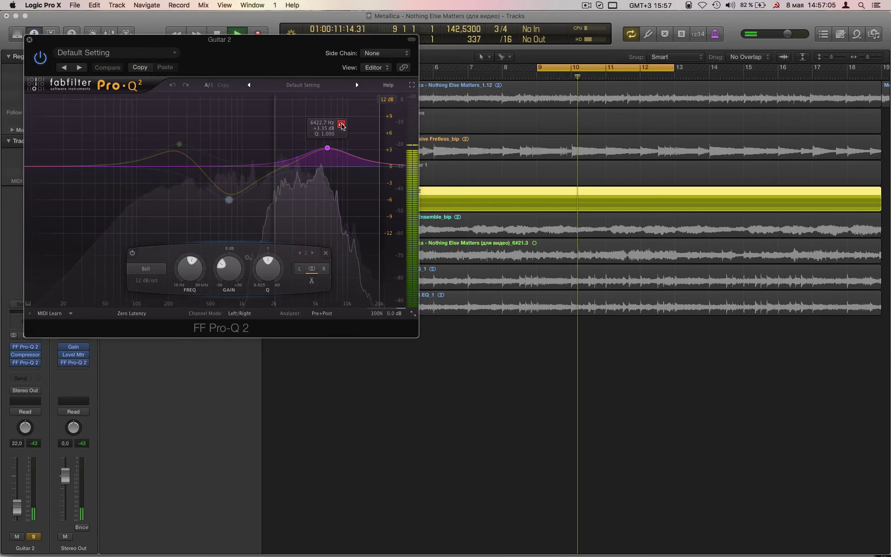
{"action": "key", "text": "space"}
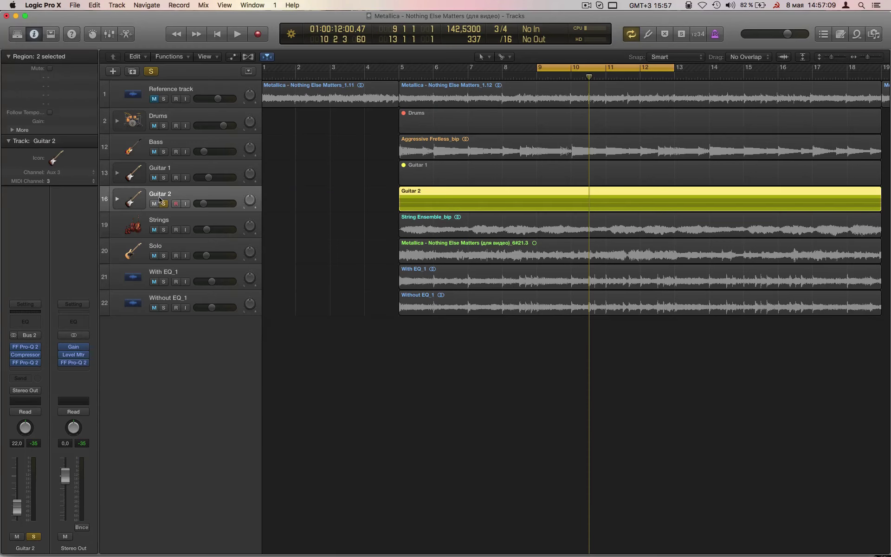
{"action": "key", "text": "space"}
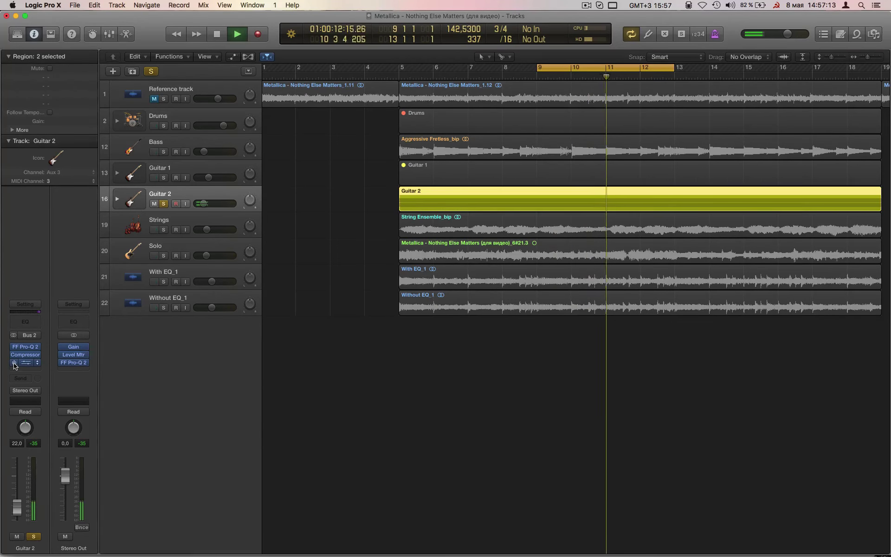
{"action": "key", "text": "space"}
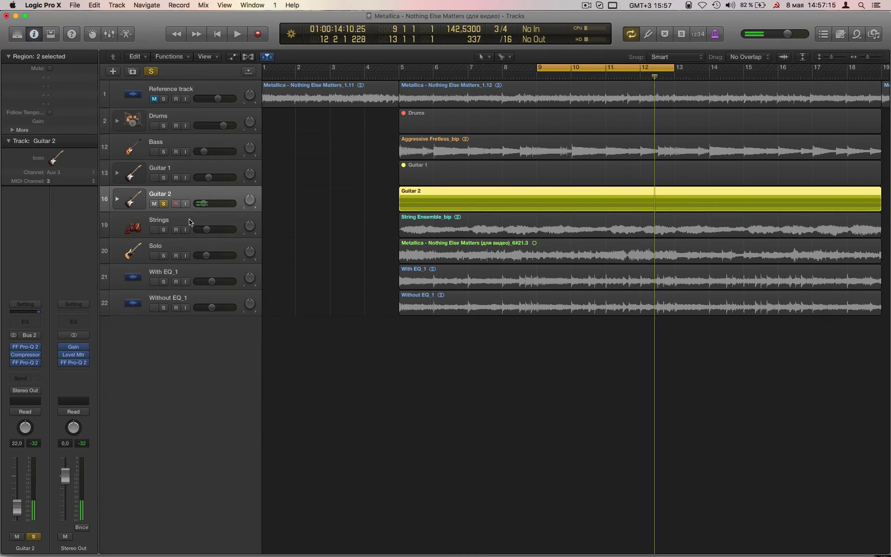
- Solo the Strings track during loop playback, and open its Pro-Q 2 after the Compressor in the middle of the arrangement
{"action": "left_click", "coordinate": [178, 216]}
{"action": "key", "text": "ctrl+alt+super+s"}
{"action": "left_click", "coordinate": [163, 229]}
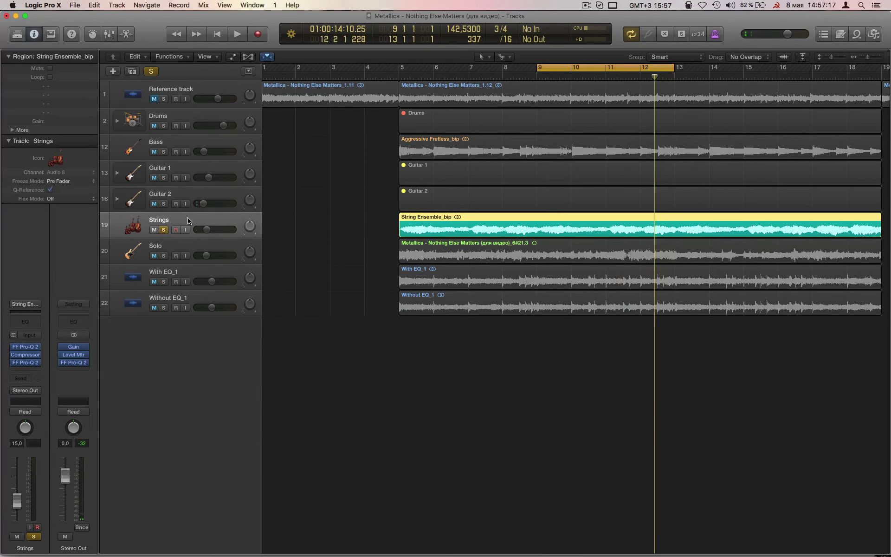
{"action": "key", "text": "space"}
{"action": "left_click", "coordinate": [39, 362]}
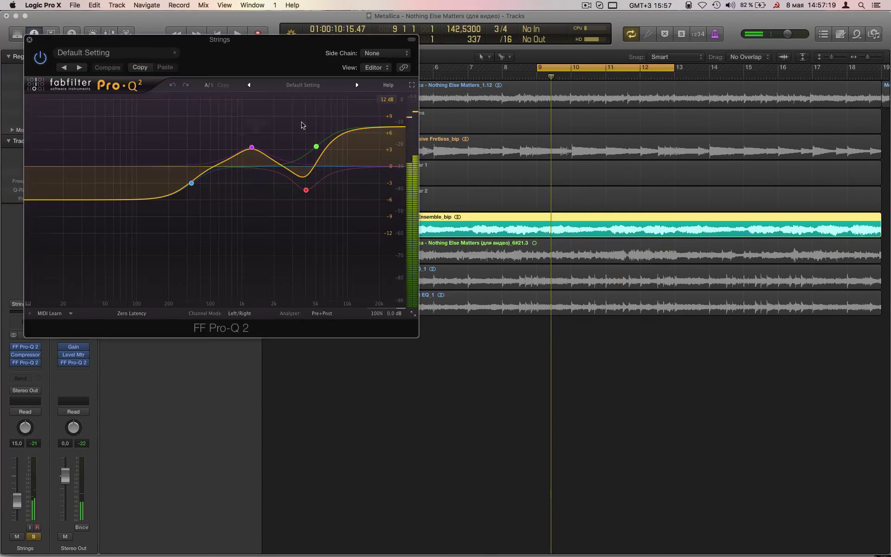
{"action": "left_click_drag", "start_coordinate": [307, 76], "coordinate": [551, 210]}
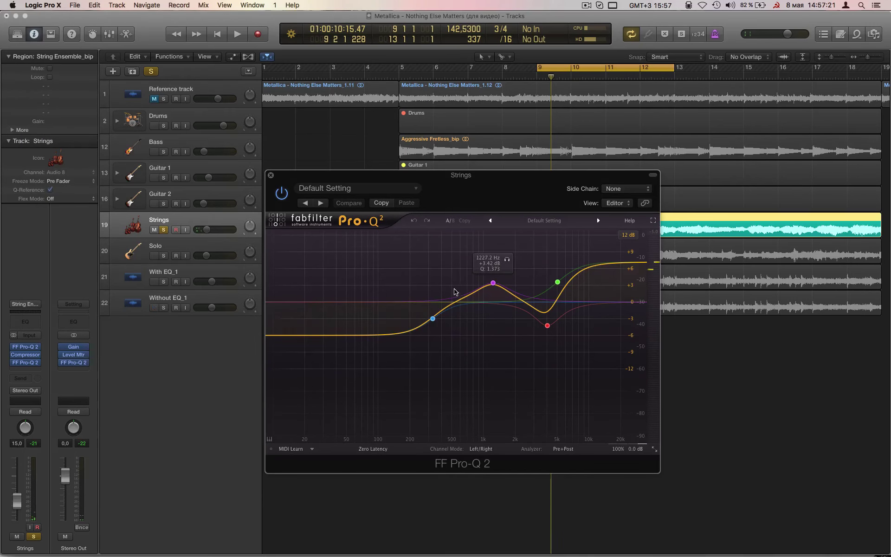
- Play the Strings loop with only the low shelf cut of its Pro-Q 2 isolated
{"action": "left_click", "coordinate": [432, 319]}
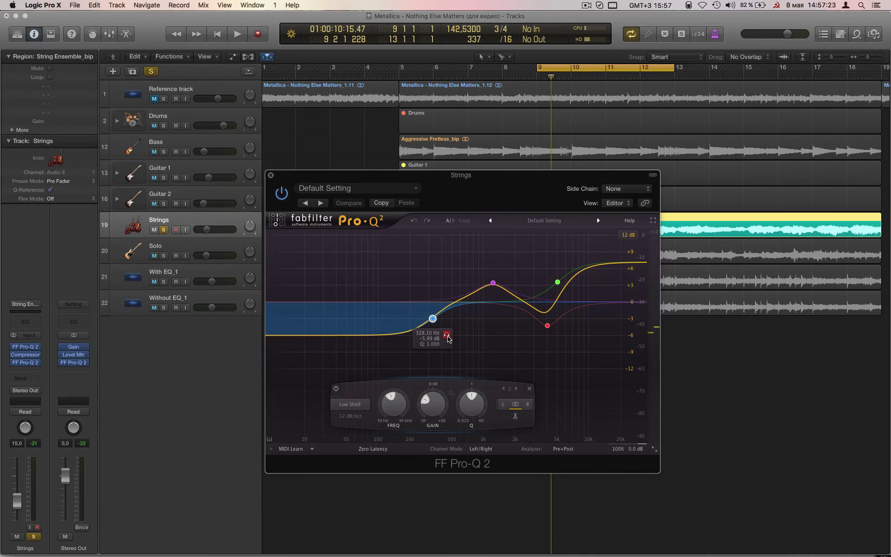
{"action": "left_click", "coordinate": [446, 334]}
{"action": "key", "text": "space"}
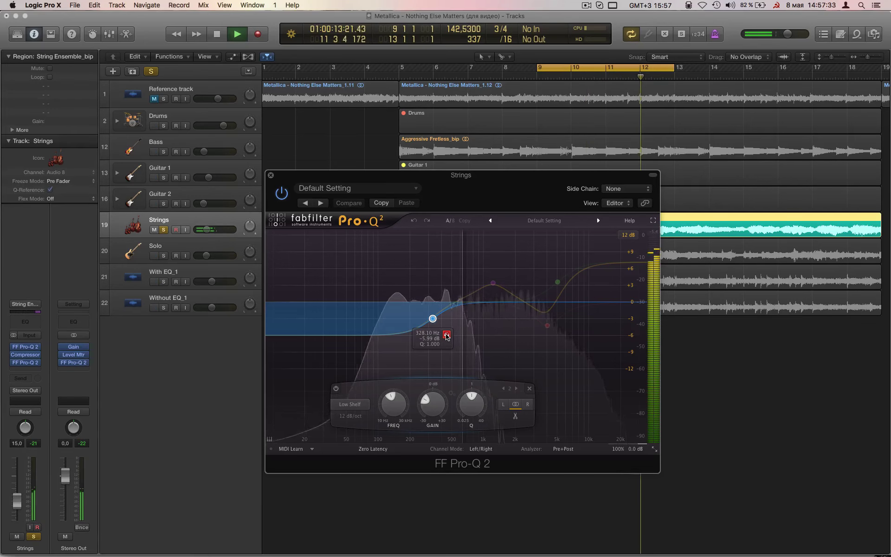
{"action": "left_click_drag", "start_coordinate": [447, 336], "coordinate": [447, 335]}
{"action": "key", "text": "space"}
- Play the Strings loop with only the mid bell boost of its Pro-Q 2 isolated
{"action": "left_click", "coordinate": [493, 282]}
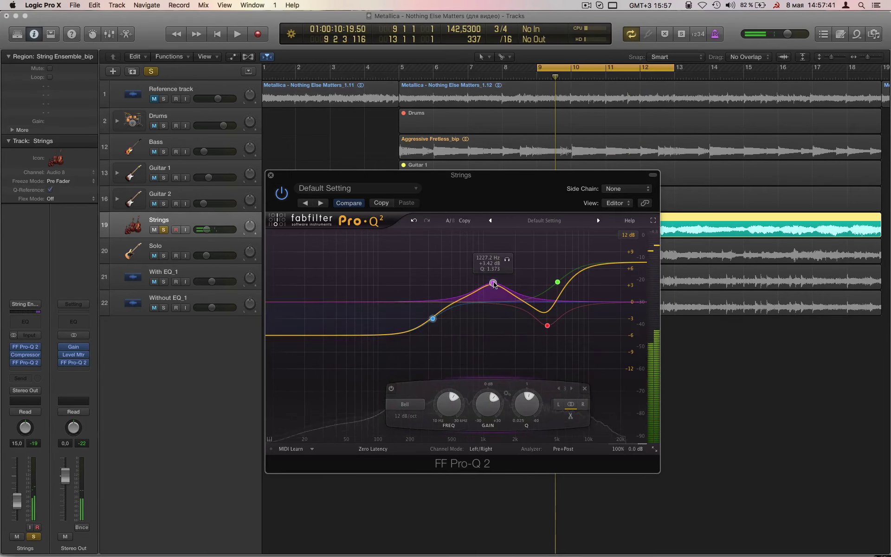
{"action": "key", "text": "space"}
{"action": "left_click_drag", "start_coordinate": [507, 260], "coordinate": [507, 260]}
{"action": "key", "text": "space"}
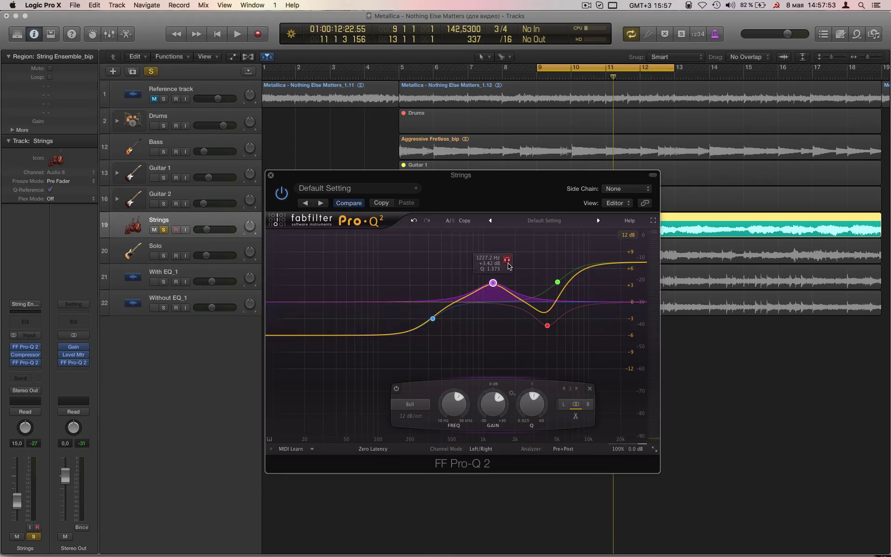
- Audition the Strings bell cut in isolation, shift it to about 4232 Hz, and widen it by lowering its Q
{"action": "left_click", "coordinate": [561, 341]}
{"action": "key", "text": "space"}
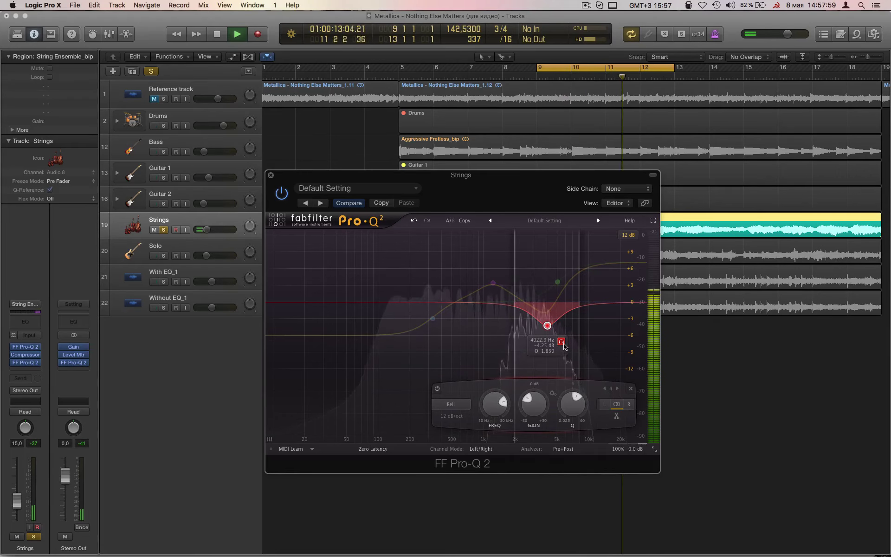
{"action": "left_click_drag", "start_coordinate": [564, 345], "coordinate": [566, 345]}
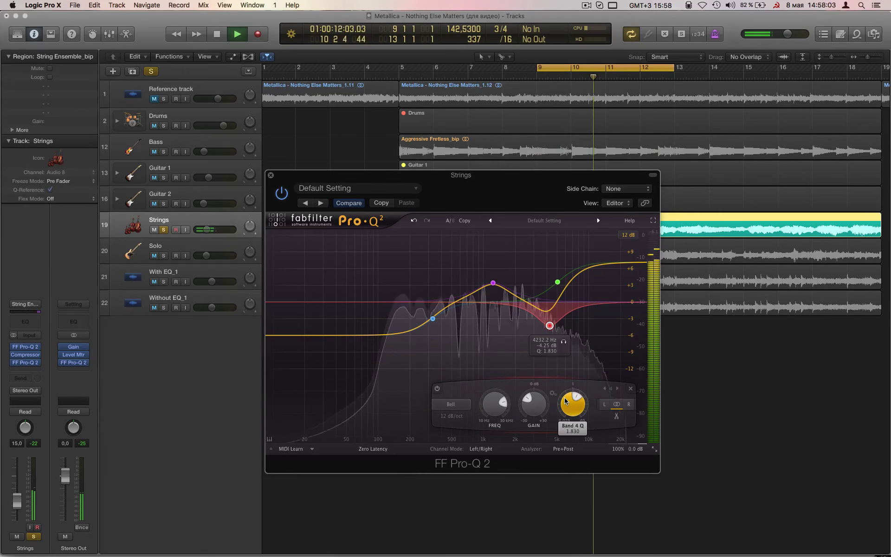
{"action": "left_click_drag", "start_coordinate": [559, 408], "coordinate": [563, 419]}
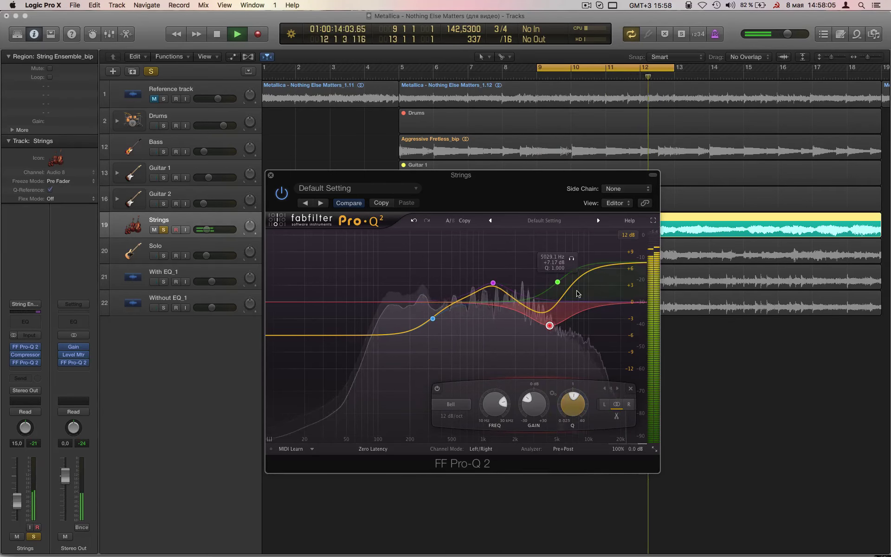
{"action": "key", "text": "space"}
- Audition the Strings high shelf boost in isolation while shifting it to a slightly higher frequency
{"action": "left_click", "coordinate": [557, 282]}
{"action": "left_click_drag", "start_coordinate": [573, 263], "coordinate": [585, 264]}
{"action": "key", "text": "space"}
{"action": "key", "text": "space"}
- Compare the Strings loop with its Pro-Q 2 bypassed and enabled, then close the equalizer window
{"action": "left_click", "coordinate": [280, 194]}
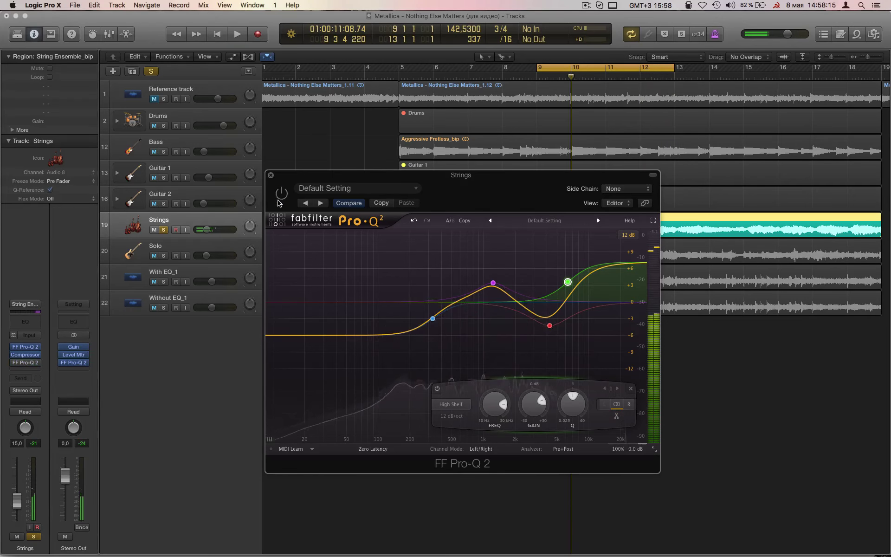
{"action": "key", "text": "space"}
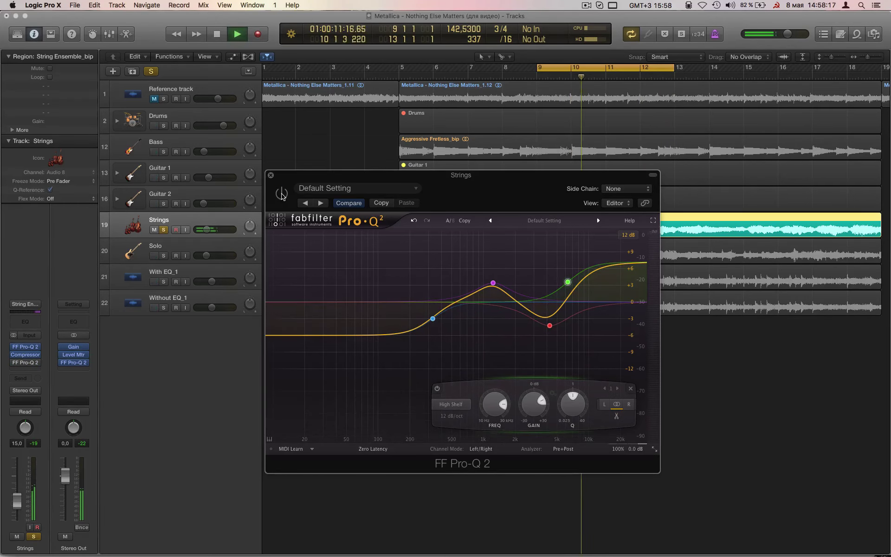
{"action": "left_click", "coordinate": [282, 194]}
{"action": "key", "text": "space"}
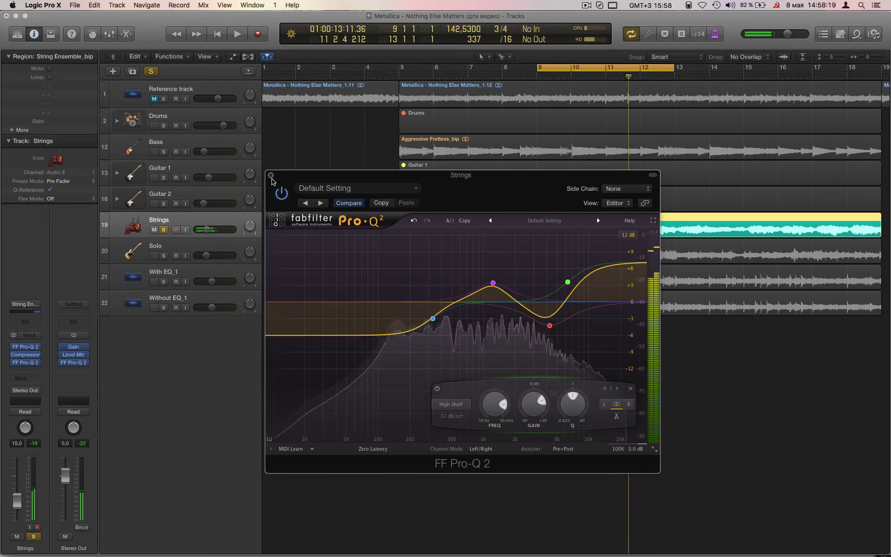
{"action": "left_click", "coordinate": [271, 175]}
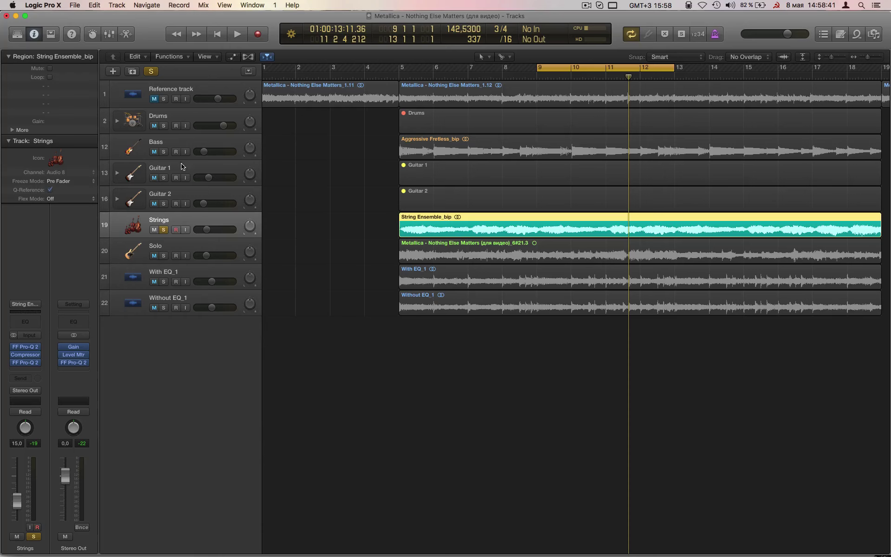
{"action": "left_click", "coordinate": [191, 168]}
{"action": "left_click", "coordinate": [180, 187]}
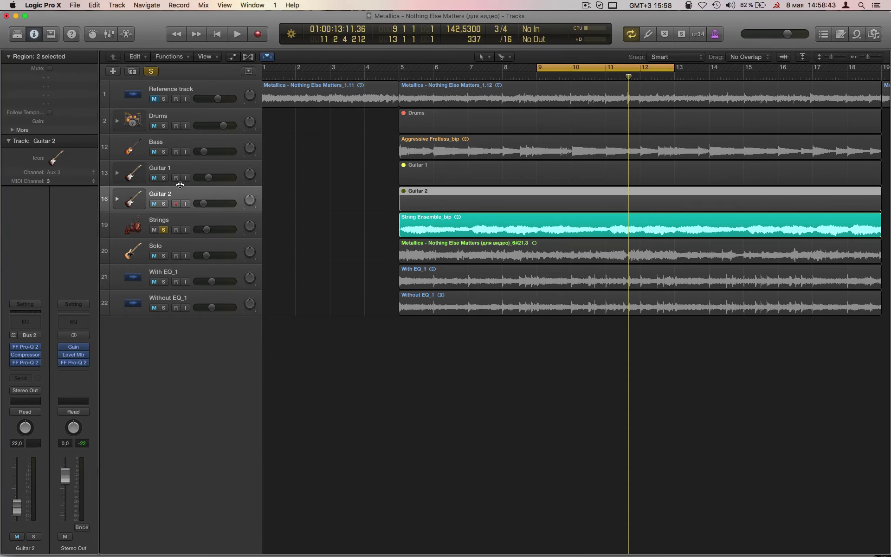
{"action": "left_click", "coordinate": [229, 176]}
{"action": "left_click", "coordinate": [196, 201]}
{"action": "left_click", "coordinate": [186, 243]}
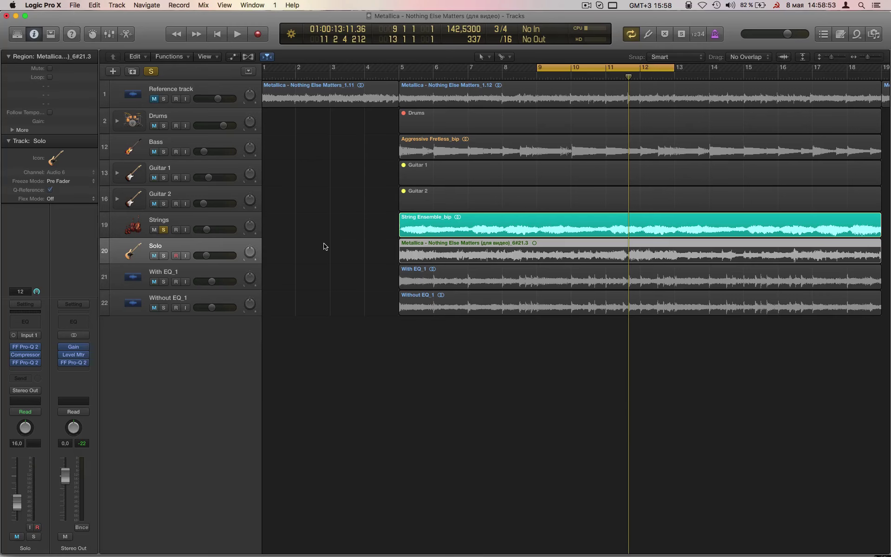
- Solo the Solo track in place of Strings, and open its Pro-Q 2 after the Compressor below the track list's upper rows
{"action": "left_click", "coordinate": [159, 222]}
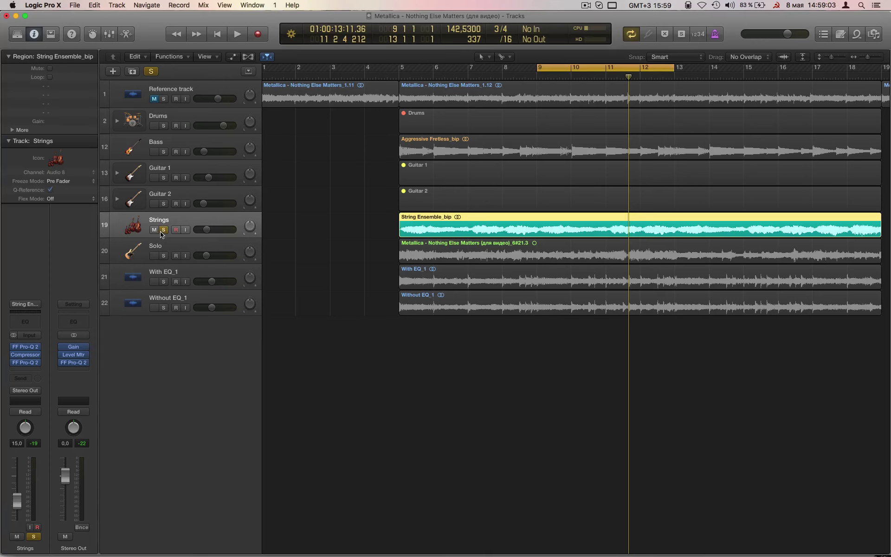
{"action": "left_click", "coordinate": [164, 230]}
{"action": "left_click", "coordinate": [155, 249]}
{"action": "left_click", "coordinate": [163, 256]}
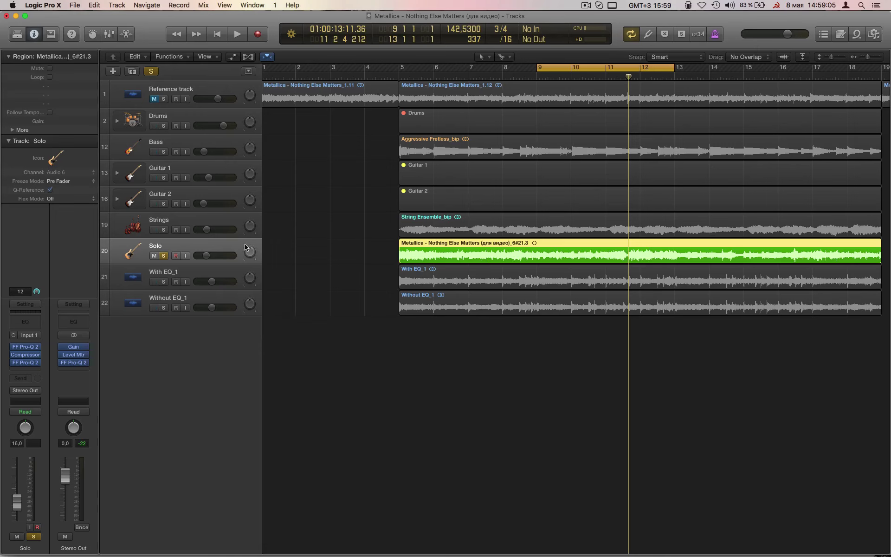
{"action": "left_click", "coordinate": [34, 363]}
{"action": "left_click_drag", "start_coordinate": [355, 81], "coordinate": [609, 279]}
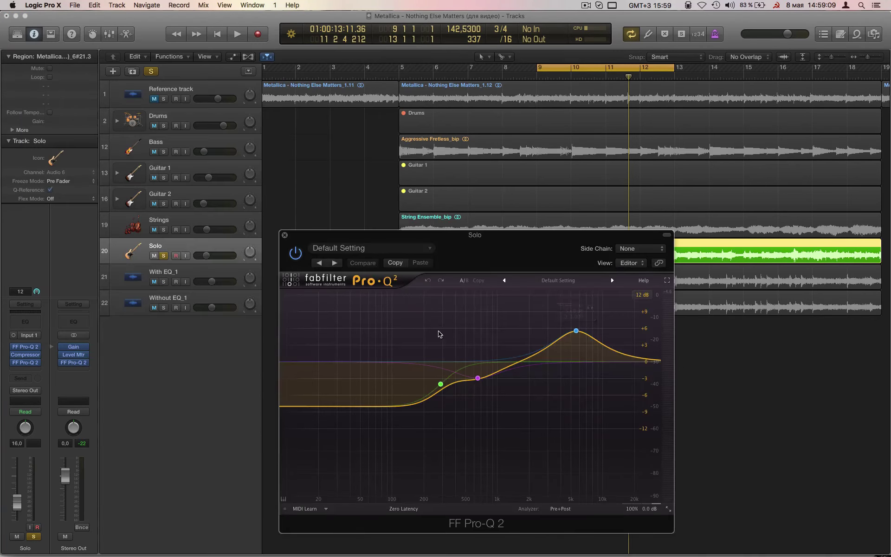
- Play the Solo loop with its Pro-Q 2 and audition the low shelf cut in isolation
{"action": "key", "text": "space"}
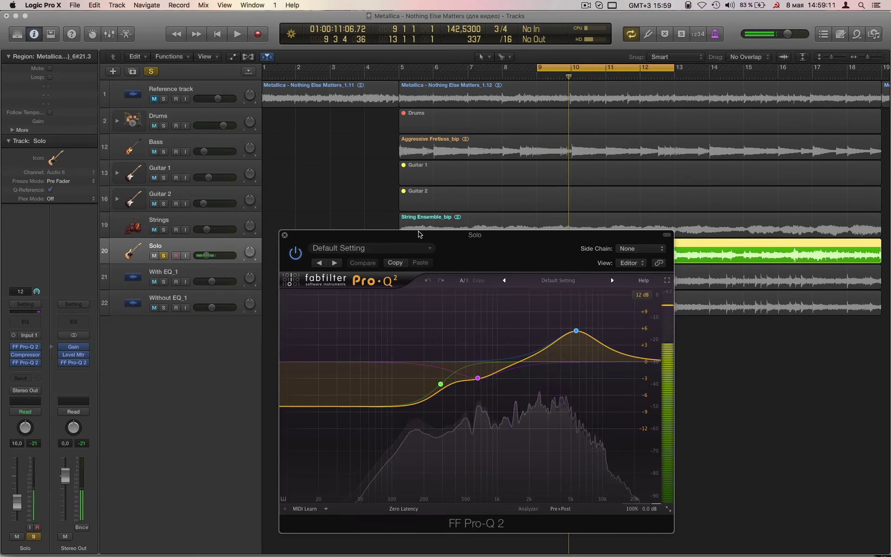
{"action": "left_click", "coordinate": [442, 385]}
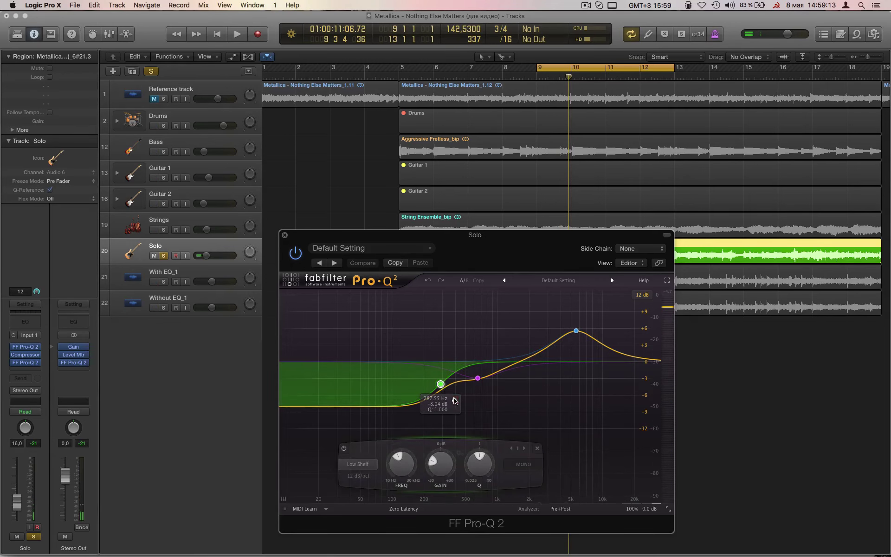
{"action": "left_click", "coordinate": [455, 401]}
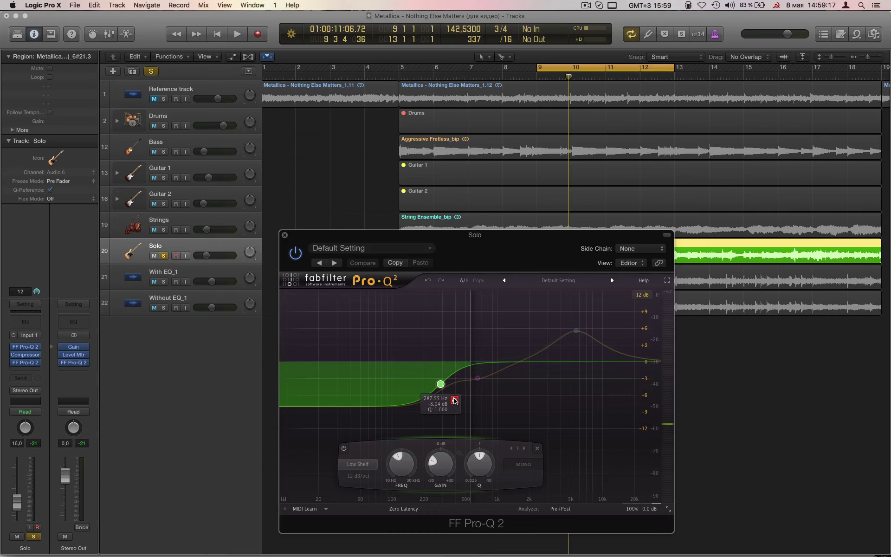
{"action": "key", "text": "space"}
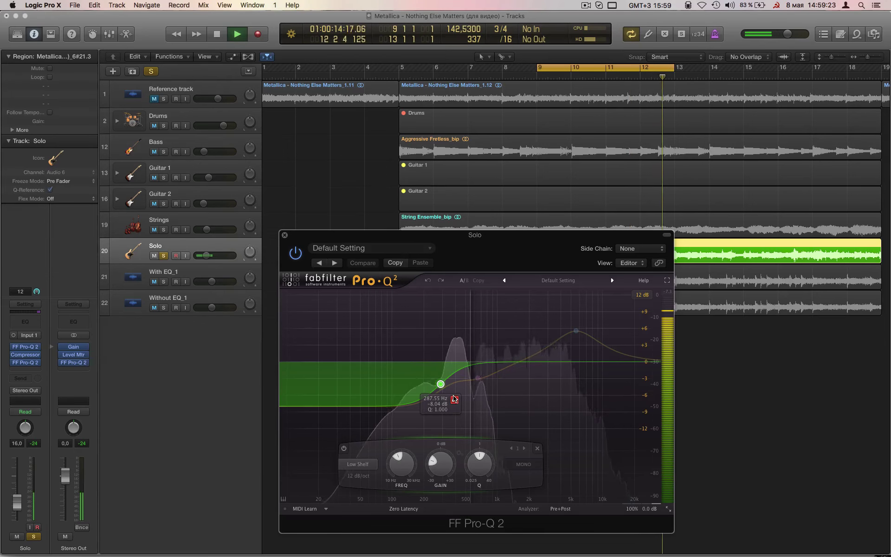
{"action": "key", "text": "space"}
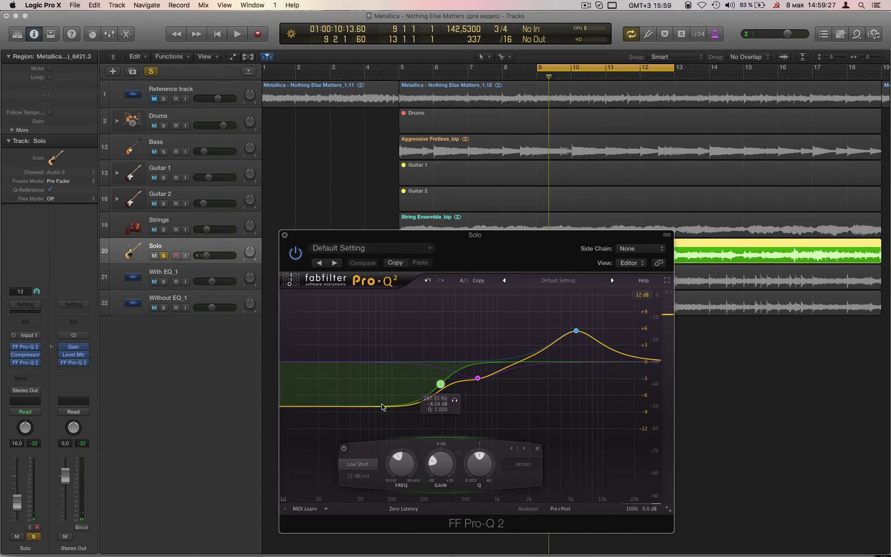
- Audition the Solo track's mid bell cut near 650 Hz in isolation during playback
{"action": "left_click", "coordinate": [478, 377]}
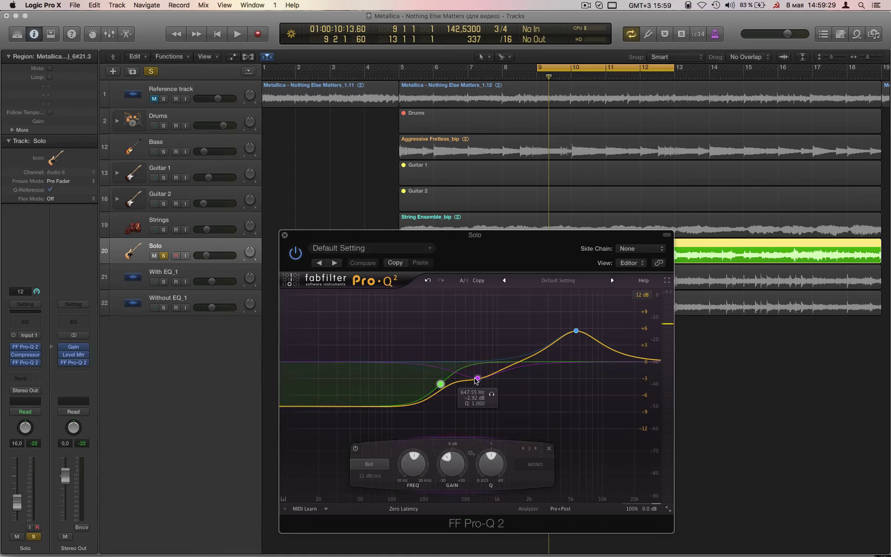
{"action": "key", "text": "space"}
{"action": "left_click", "coordinate": [491, 394]}
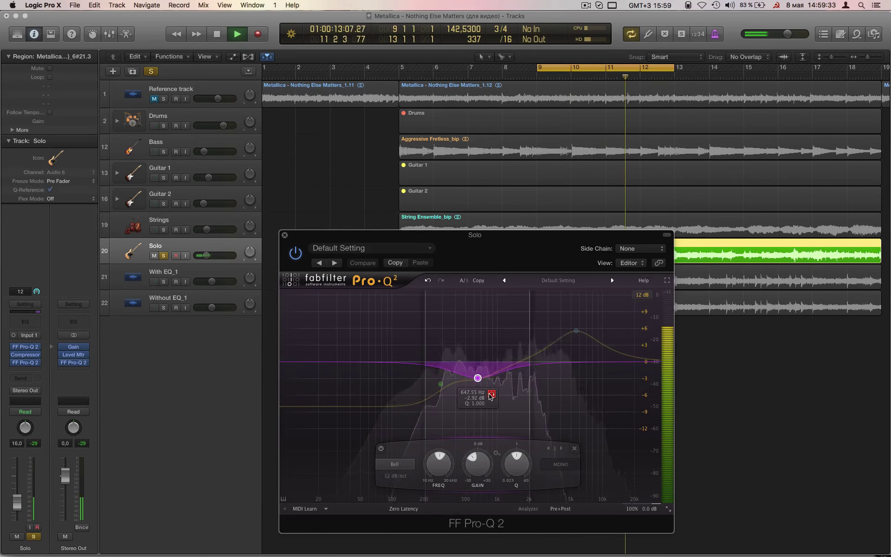
{"action": "key", "text": "space"}
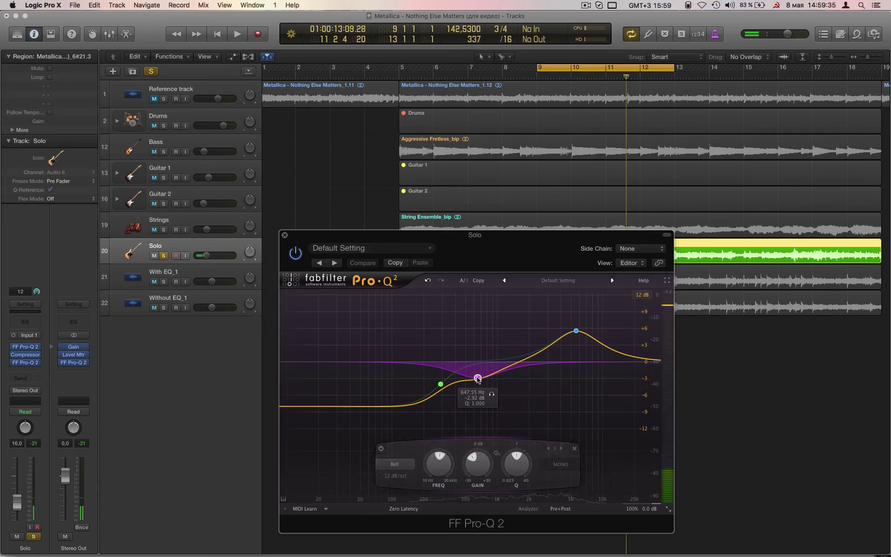
- Audition the Solo track's upper bell boost near 5566 Hz in isolation, and turn band solo back off
{"action": "left_click", "coordinate": [580, 328]}
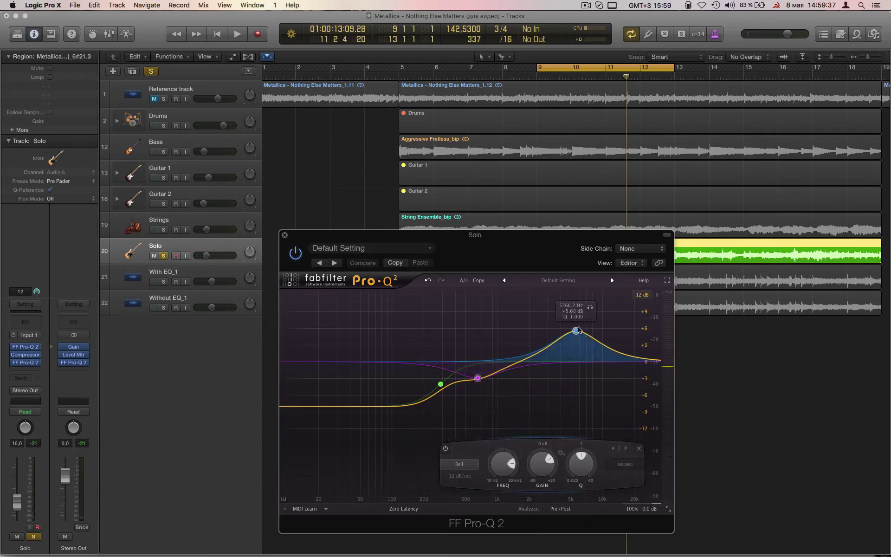
{"action": "left_click", "coordinate": [589, 307]}
{"action": "key", "text": "space"}
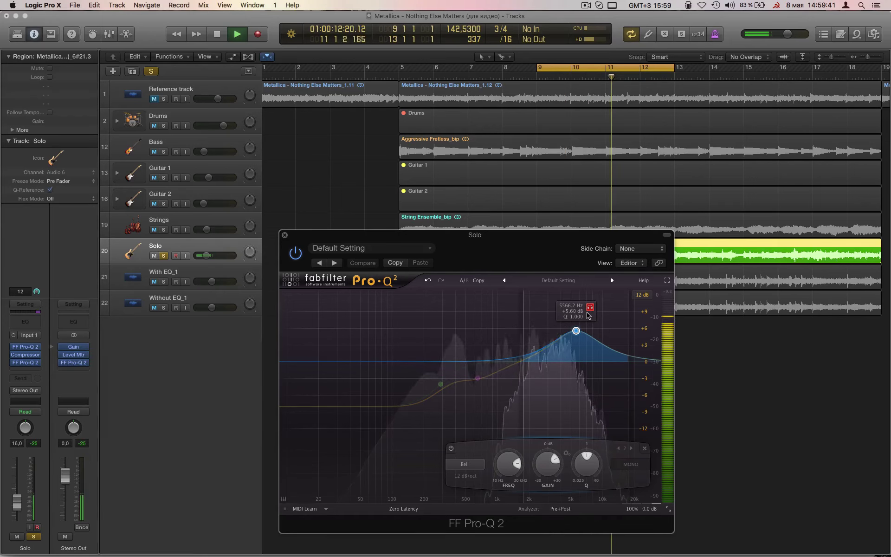
{"action": "left_click", "coordinate": [589, 308]}
{"action": "key", "text": "space"}
- Reduce the gain of the Solo track's 5566 Hz bell boost to about +3 dB and listen to the result
{"action": "left_click_drag", "start_coordinate": [541, 465], "coordinate": [544, 480]}
{"action": "key", "text": "space"}
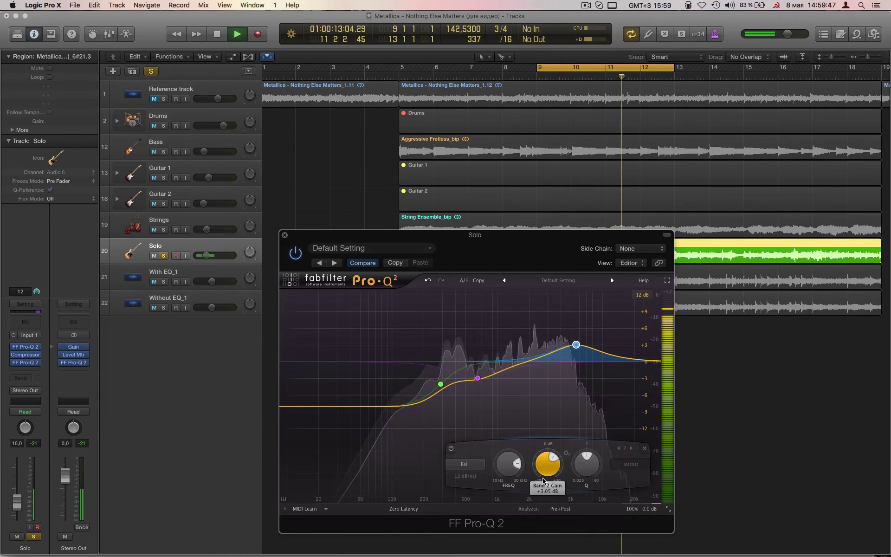
{"action": "key", "text": "space"}
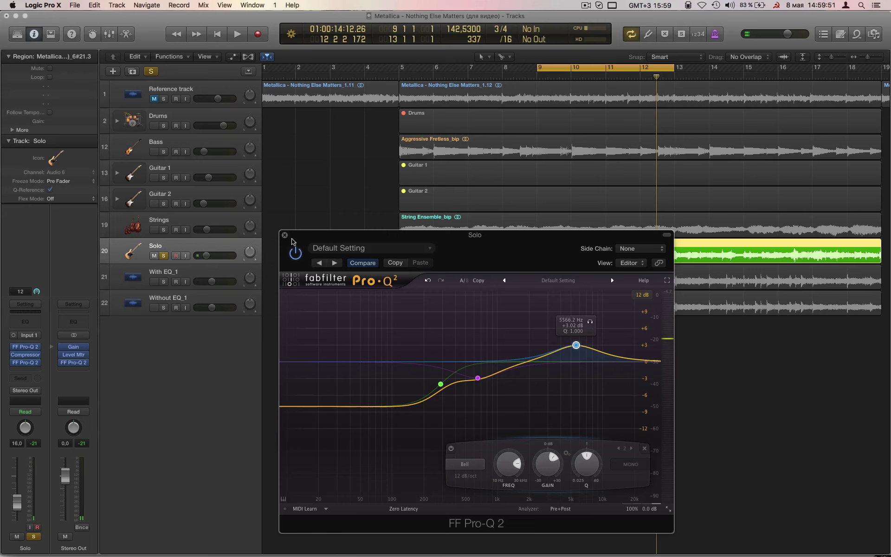
- Compare the Solo loop with its Pro-Q 2 bypassed and enabled, and close the equalizer window
{"action": "left_click", "coordinate": [295, 252]}
{"action": "key", "text": "space"}
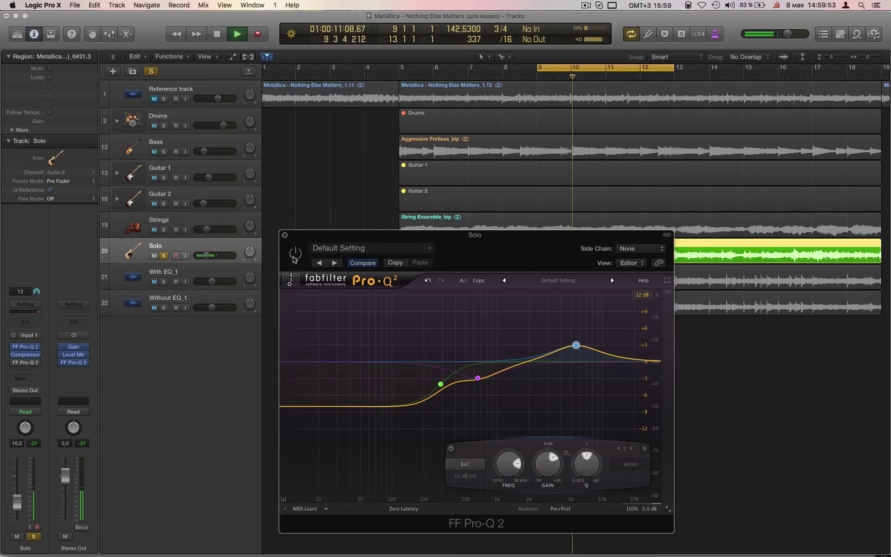
{"action": "left_click", "coordinate": [294, 253]}
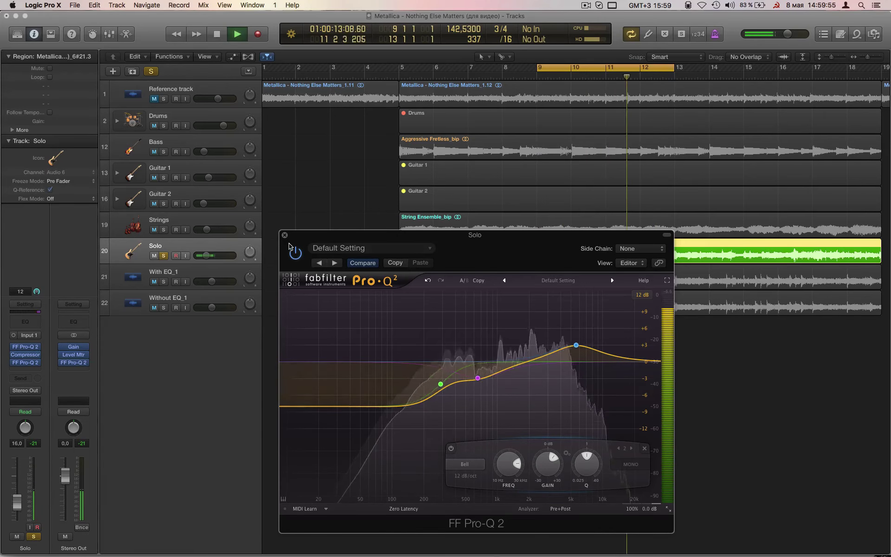
{"action": "key", "text": "space"}
{"action": "left_click", "coordinate": [285, 236]}
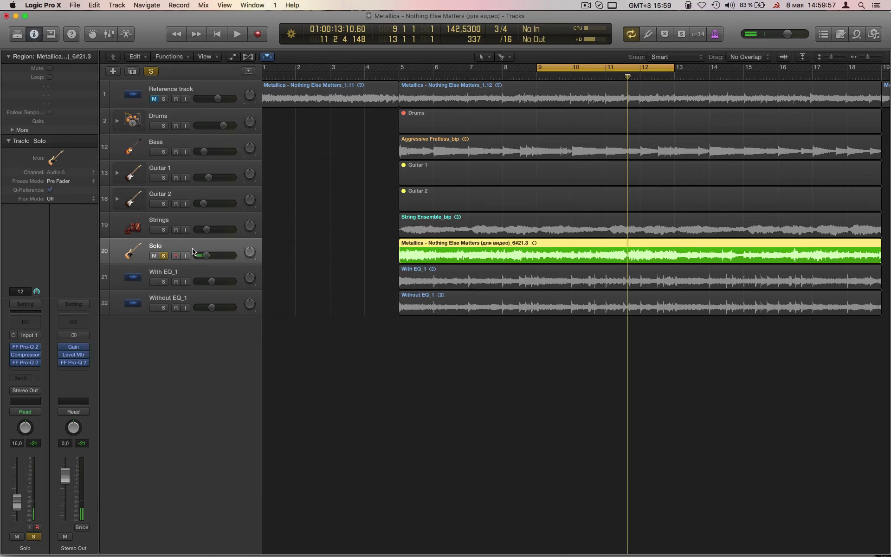
- Unsolo the Solo track, mute the With EQ_1 and Without EQ_1 tracks, and play the full mix
{"action": "left_click", "coordinate": [164, 256]}
{"action": "left_click", "coordinate": [154, 281]}
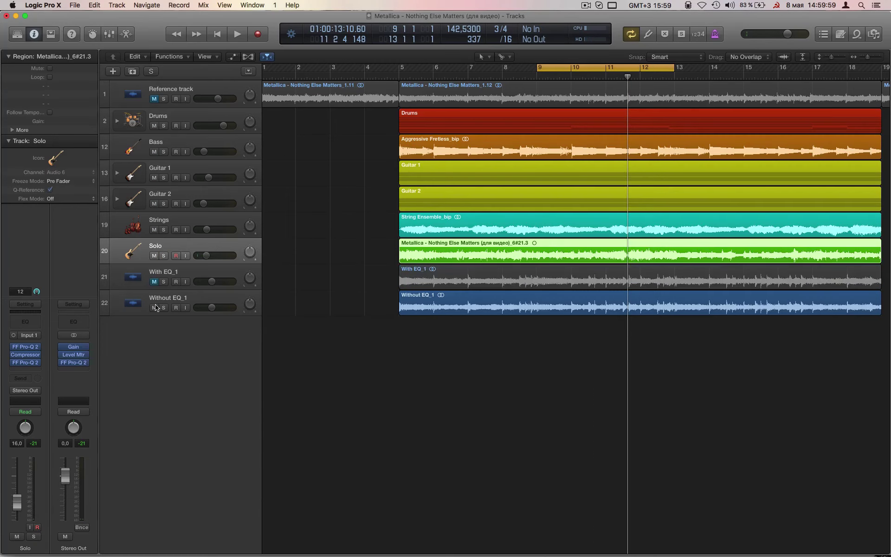
{"action": "left_click", "coordinate": [154, 308]}
{"action": "key", "text": "space"}
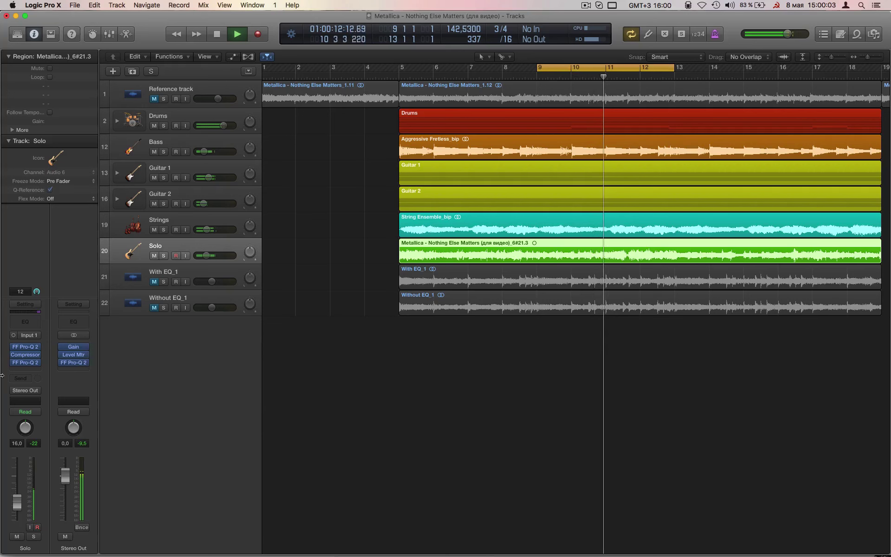
- Examine the full mix's frequency spectrum in the Stereo Out Pro-Q 2 during playback, and close its window
{"action": "key", "text": "v"}
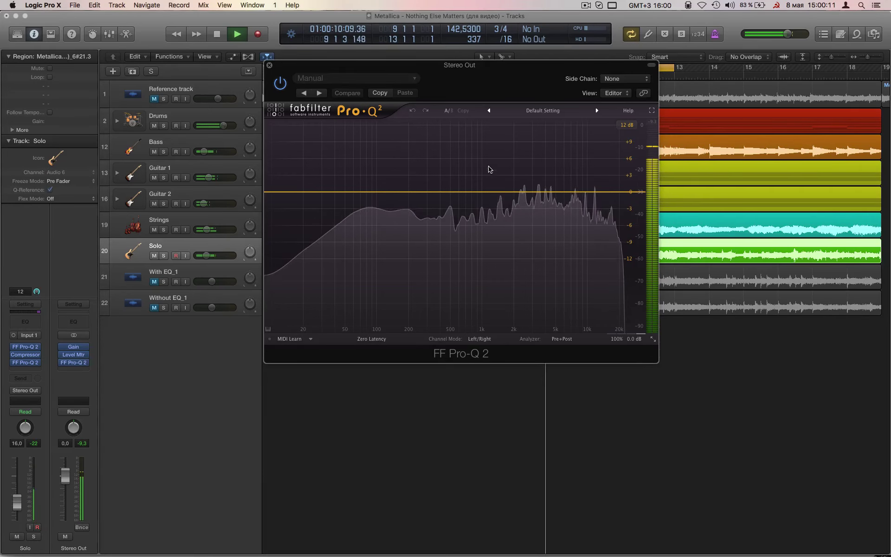
{"action": "key", "text": "space"}
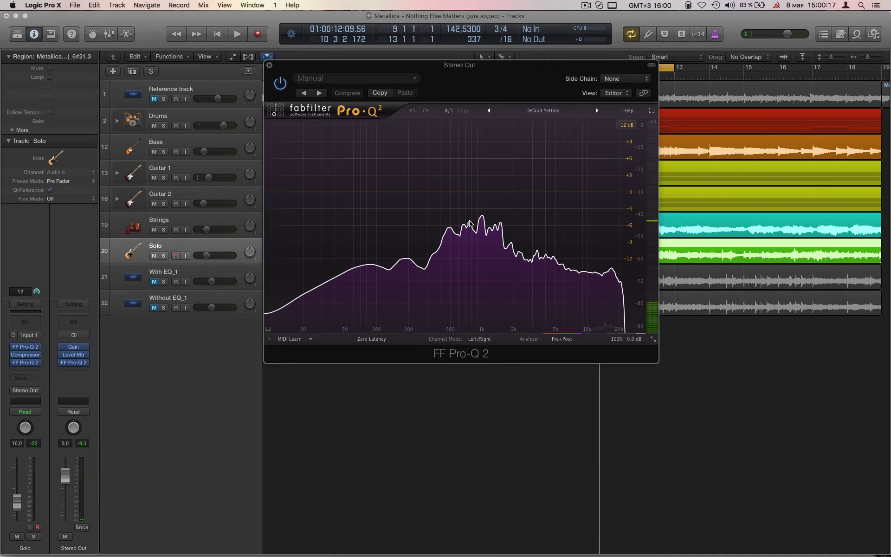
{"action": "left_click", "coordinate": [269, 65]}
- Add a bell boost of about +3.75 dB near 688 Hz in Guitar 1's last Pro-Q 2 and play the mix
{"action": "double_click", "coordinate": [179, 167]}
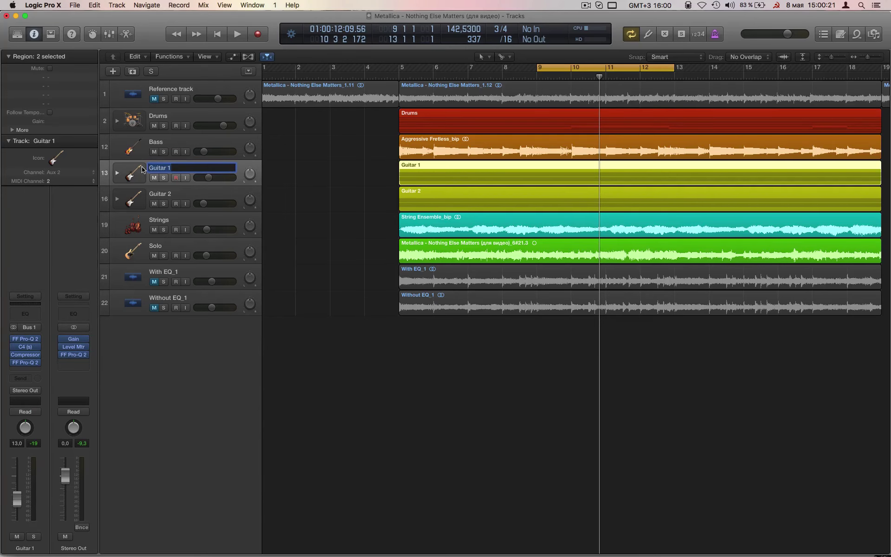
{"action": "key", "text": "Escape"}
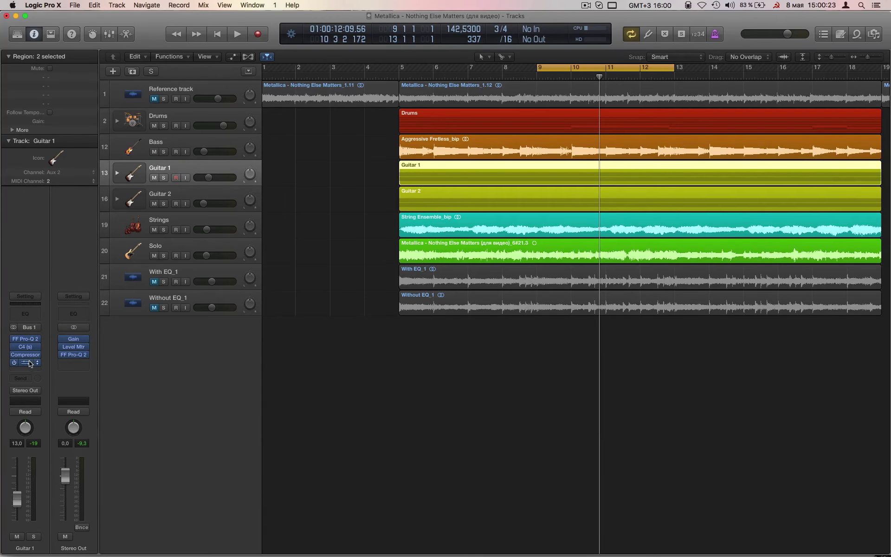
{"action": "left_click", "coordinate": [30, 363]}
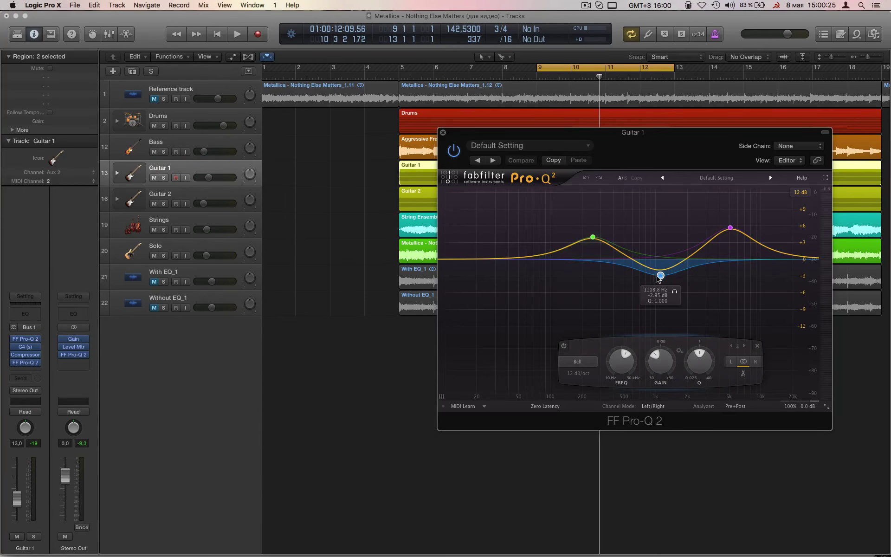
{"action": "left_click_drag", "start_coordinate": [631, 261], "coordinate": [640, 249]}
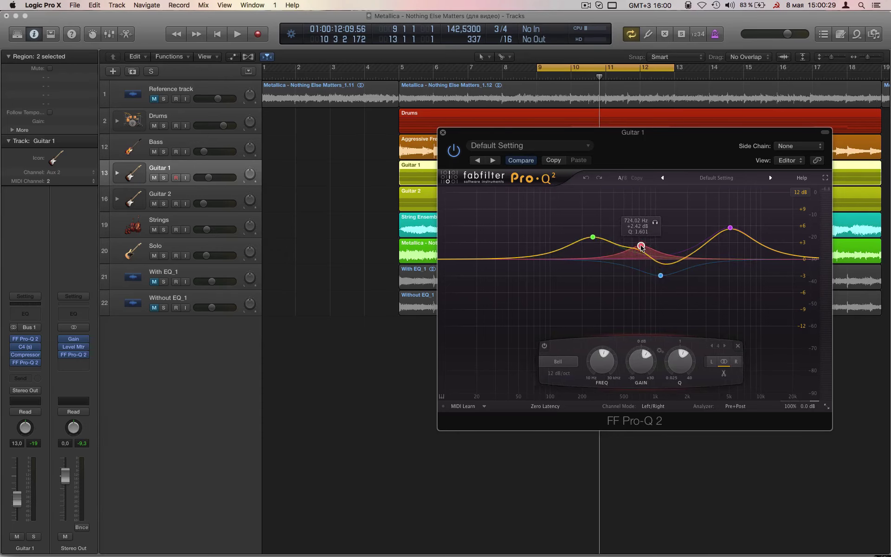
{"action": "left_click_drag", "start_coordinate": [641, 247], "coordinate": [638, 244]}
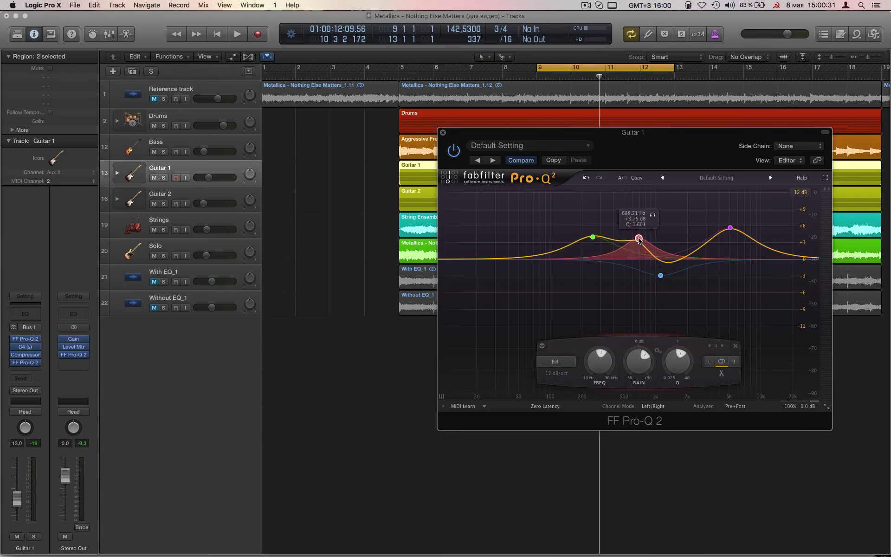
{"action": "key", "text": "space"}
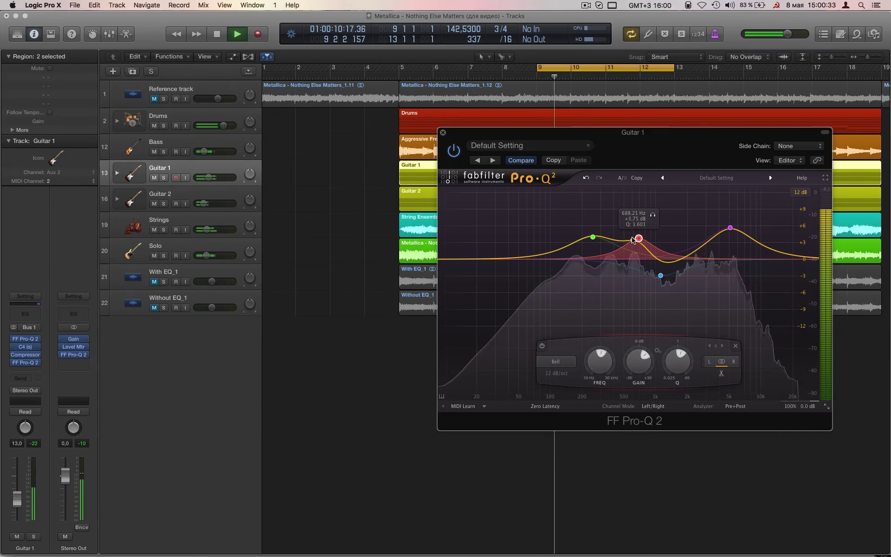
- Open Guitar 2's last Pro-Q 2 and reduce its mid bell cut to about -1.8 dB near 731 Hz
{"action": "left_click", "coordinate": [152, 208]}
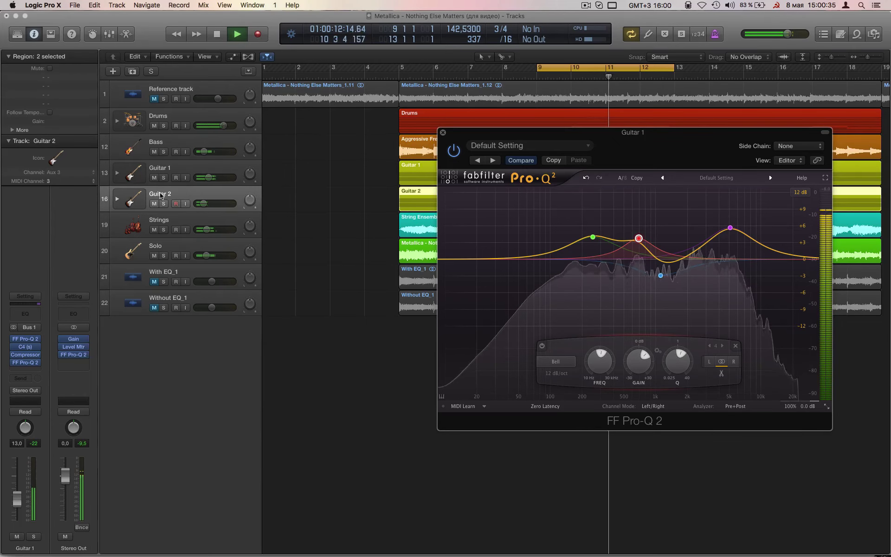
{"action": "left_click", "coordinate": [26, 362]}
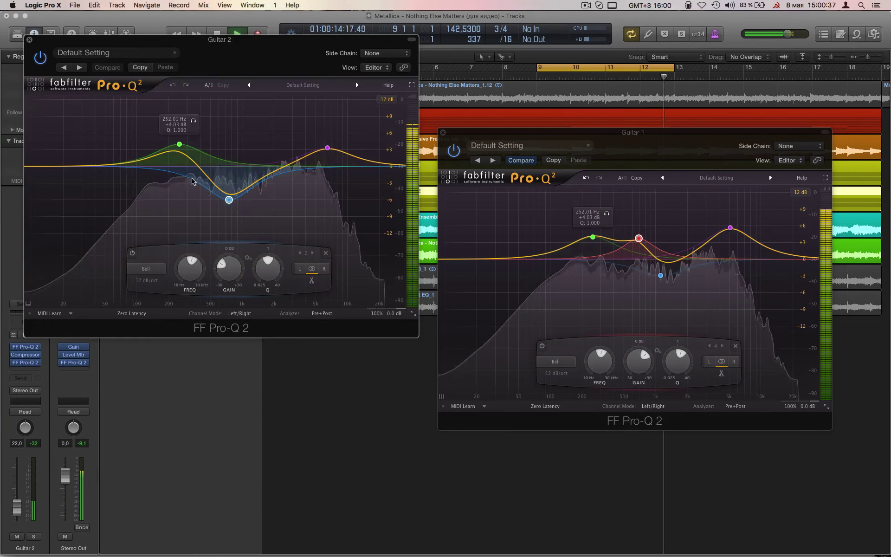
{"action": "left_click_drag", "start_coordinate": [228, 200], "coordinate": [230, 176]}
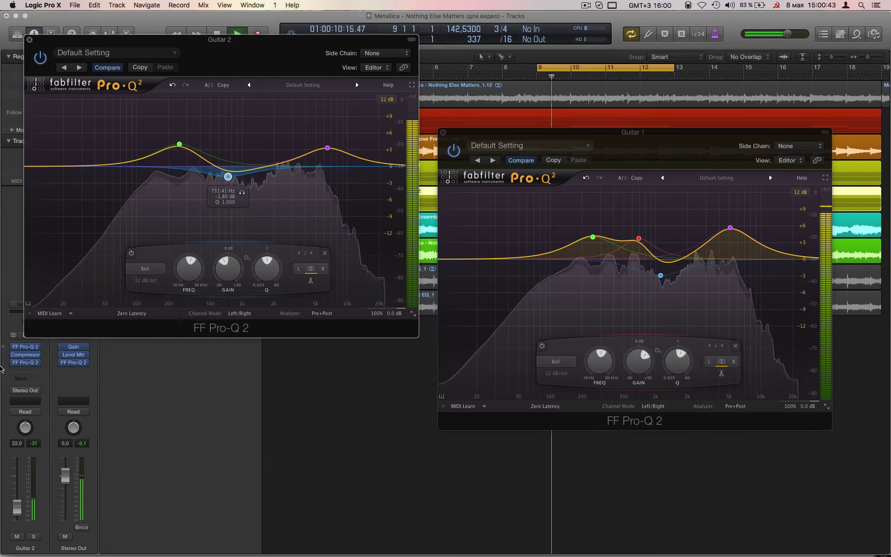
- Check the mix spectrum in the Stereo Out Pro-Q 2 and deepen Guitar 2's mid bell cut
{"action": "left_click", "coordinate": [74, 363]}
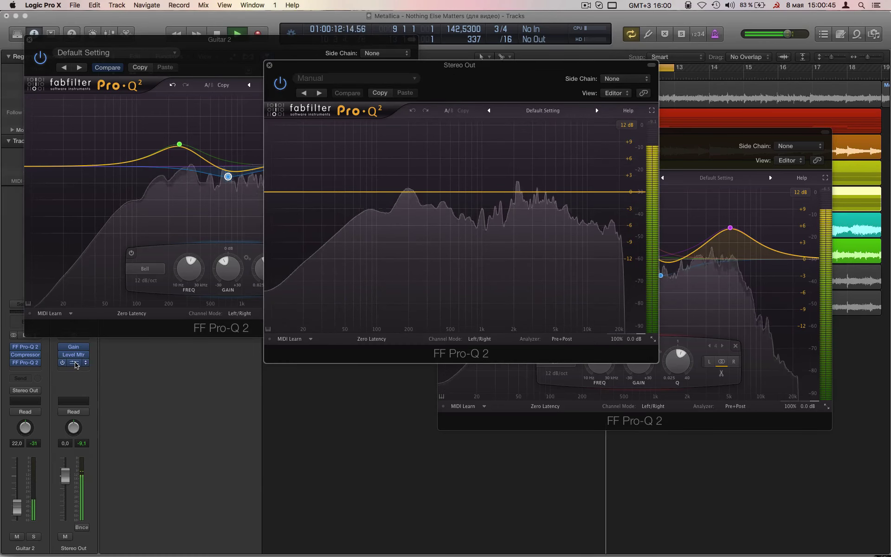
{"action": "left_click_drag", "start_coordinate": [230, 189], "coordinate": [251, 203]}
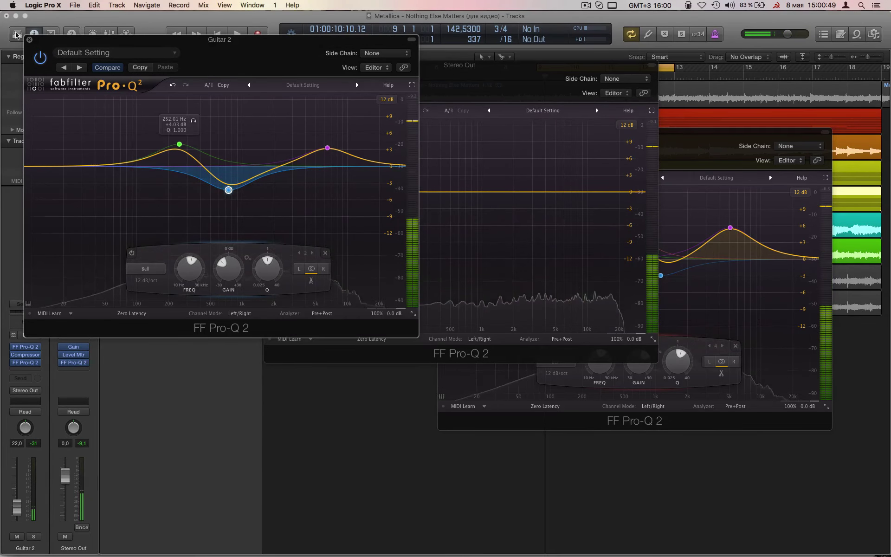
- Close the Guitar 2, Stereo Out and Guitar 1 equalizer windows
{"action": "left_click", "coordinate": [29, 40]}
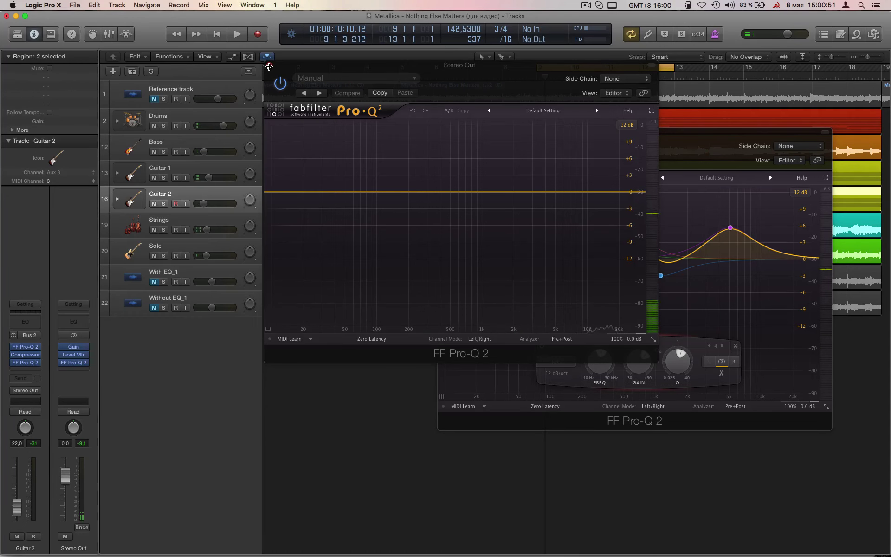
{"action": "left_click", "coordinate": [269, 67]}
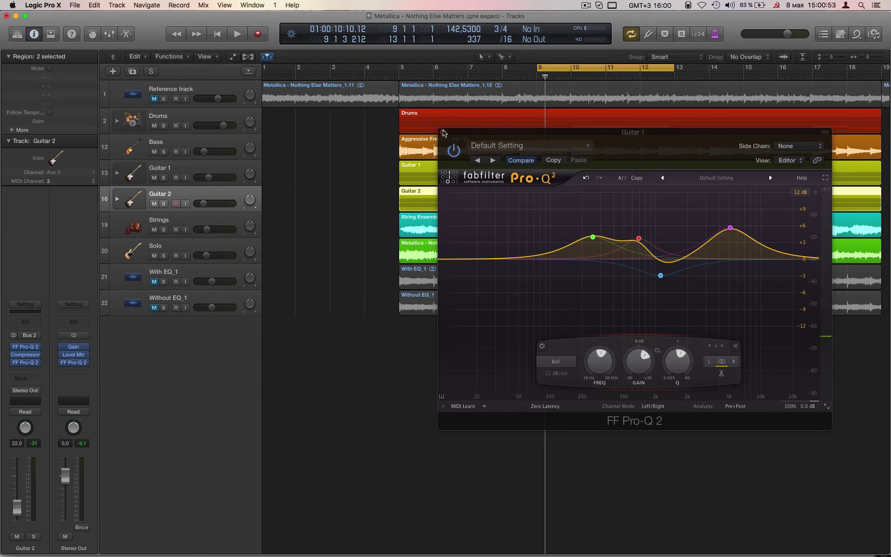
{"action": "left_click", "coordinate": [442, 132]}
- Open the Strings track's last Pro-Q 2 and shift its mid bell boost to a slightly lower frequency
{"action": "left_click", "coordinate": [178, 224]}
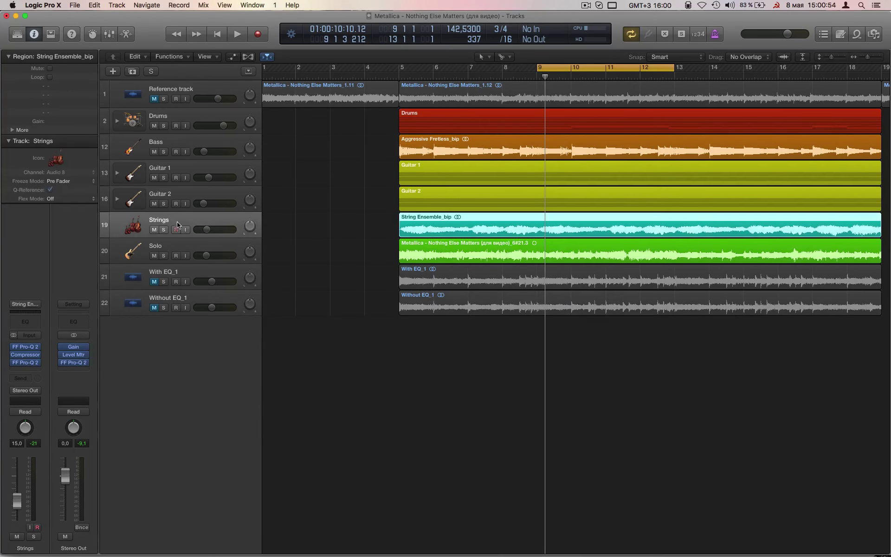
{"action": "left_click", "coordinate": [26, 366]}
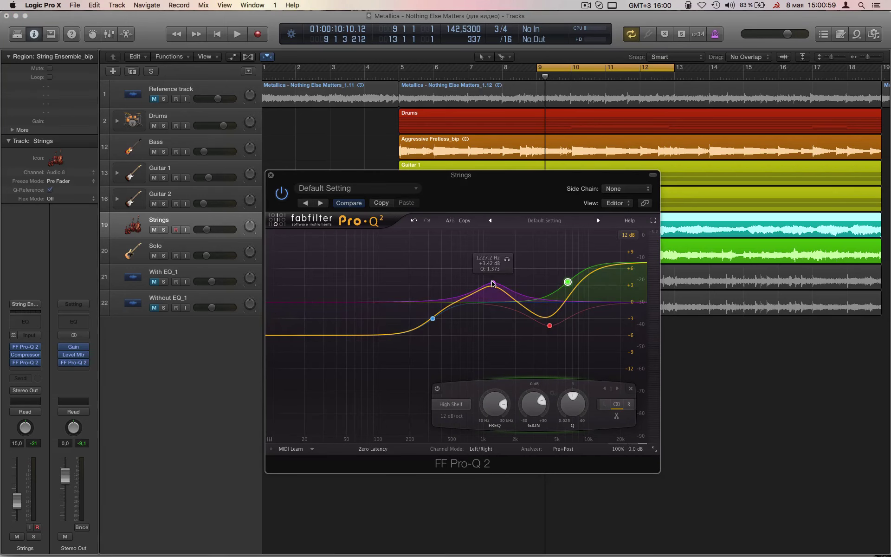
{"action": "left_click_drag", "start_coordinate": [493, 283], "coordinate": [481, 282]}
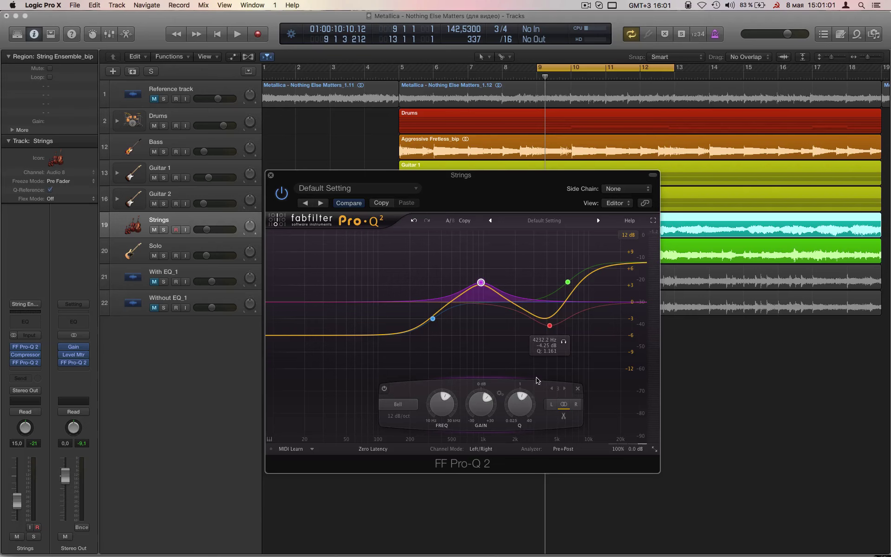
- Widen the Strings mid bell to a Q of 0.863 and raise its boost to about +4.5 dB near 943 Hz during playback
{"action": "left_click_drag", "start_coordinate": [514, 409], "coordinate": [514, 416]}
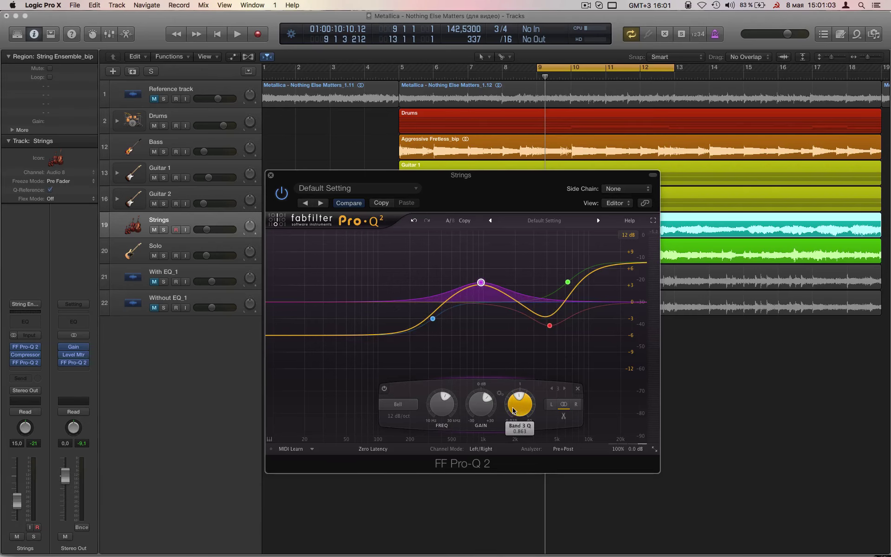
{"action": "key", "text": "space"}
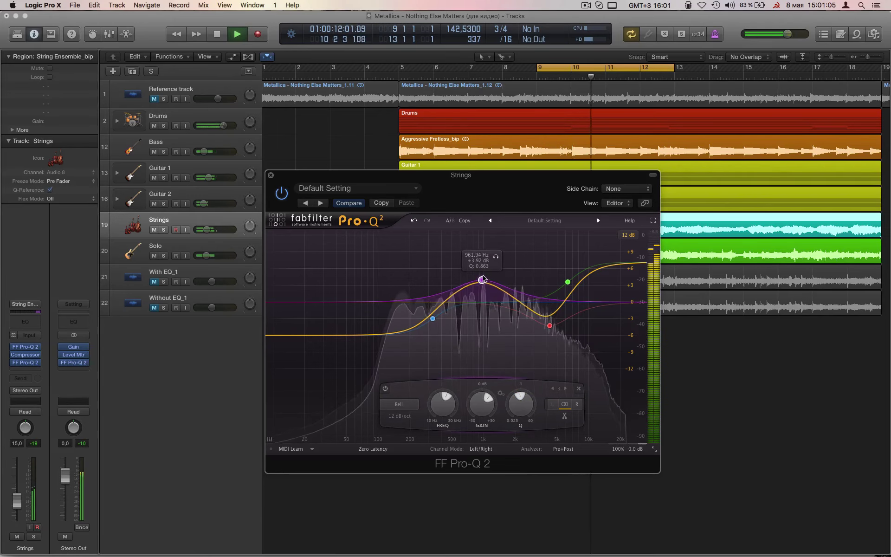
{"action": "left_click_drag", "start_coordinate": [482, 278], "coordinate": [481, 275]}
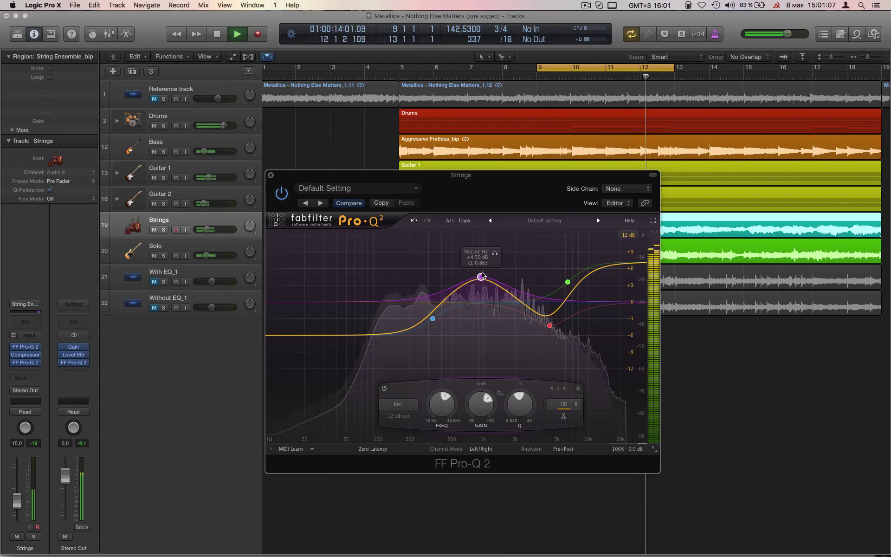
- Check the mix spectrum in the Stereo Out Pro-Q 2, stop playback and close the Stereo Out and Strings equalizer windows
{"action": "left_click", "coordinate": [73, 362]}
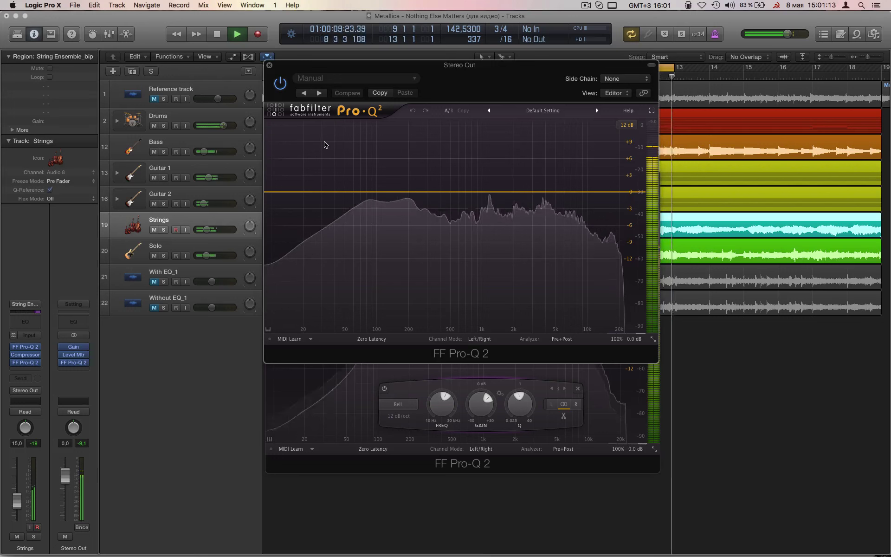
{"action": "left_click", "coordinate": [269, 65]}
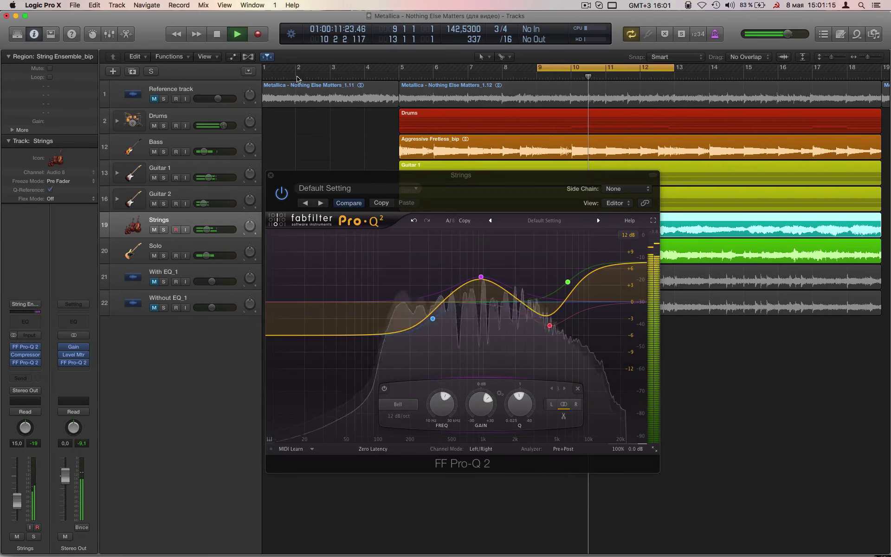
{"action": "key", "text": "space"}
{"action": "left_click", "coordinate": [271, 175]}
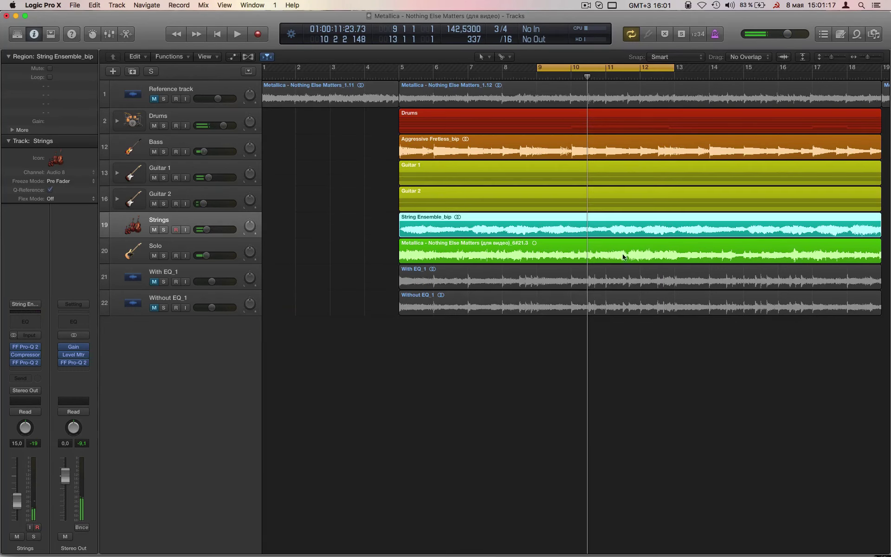
- Unmute and solo the Without EQ_1 track and play it to hear the mix without equalization
{"action": "left_click", "coordinate": [158, 300]}
{"action": "left_click", "coordinate": [153, 308]}
{"action": "left_click", "coordinate": [164, 308]}
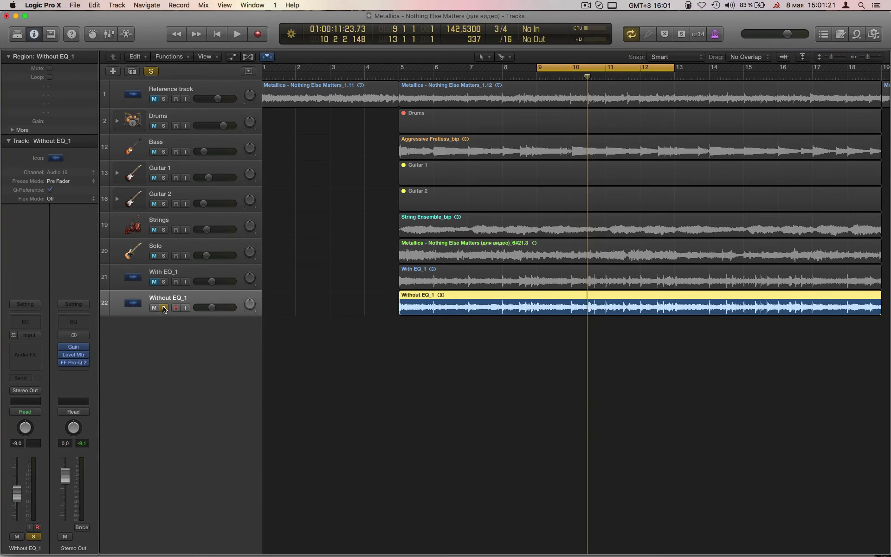
{"action": "key", "text": "space"}
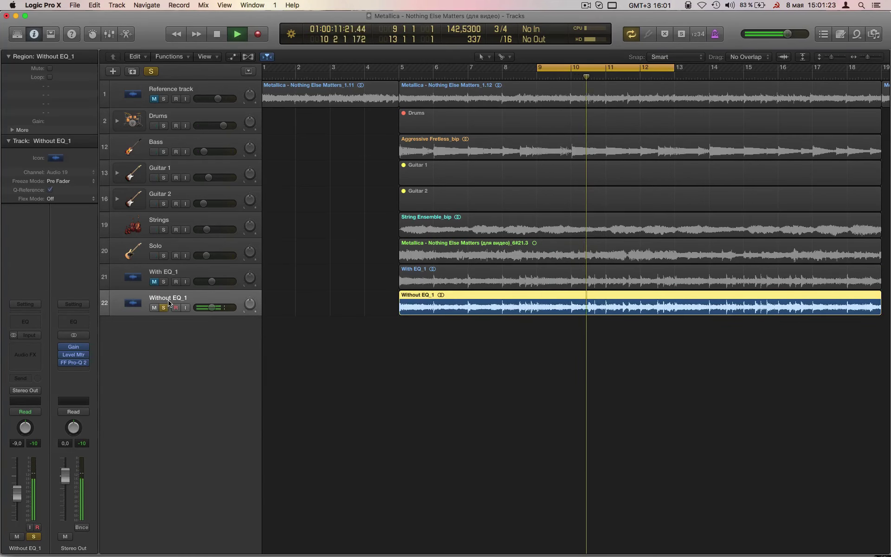
{"action": "key", "text": "space"}
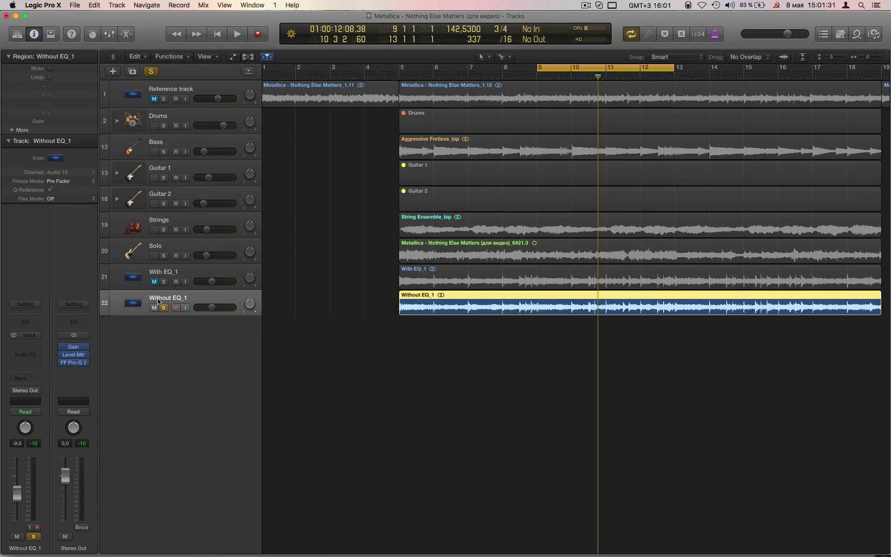
{"action": "key", "text": "space"}
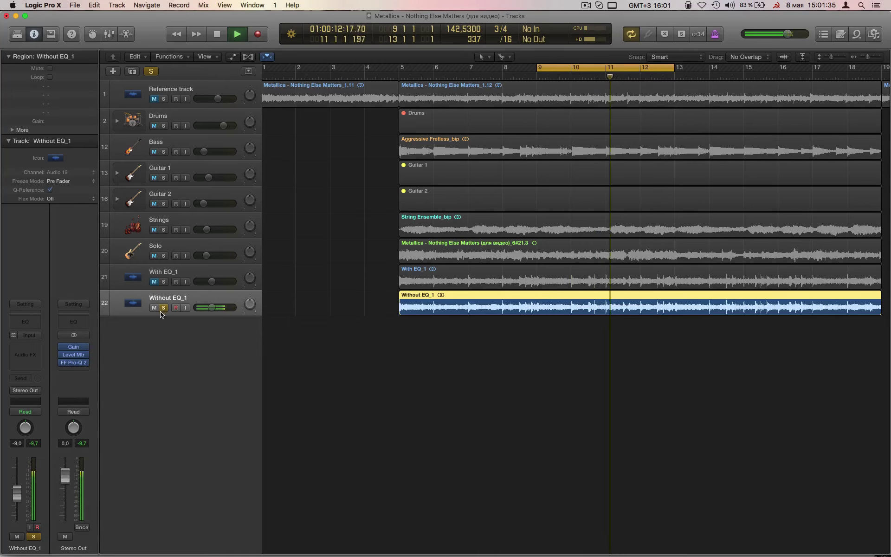
- Unsolo and mute the Without EQ_1 track and play the equalized full mix for comparison
{"action": "left_click", "coordinate": [163, 308]}
{"action": "key", "text": "space"}
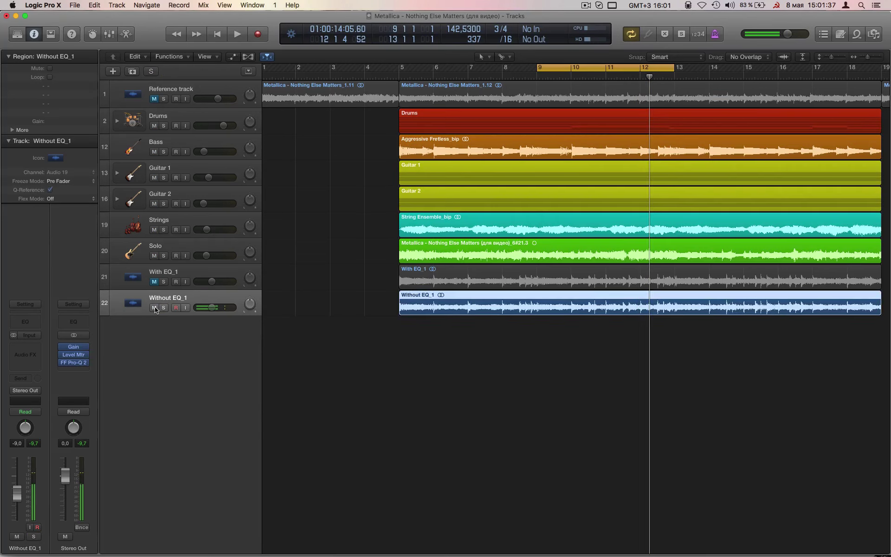
{"action": "left_click", "coordinate": [154, 308]}
{"action": "key", "text": "space"}
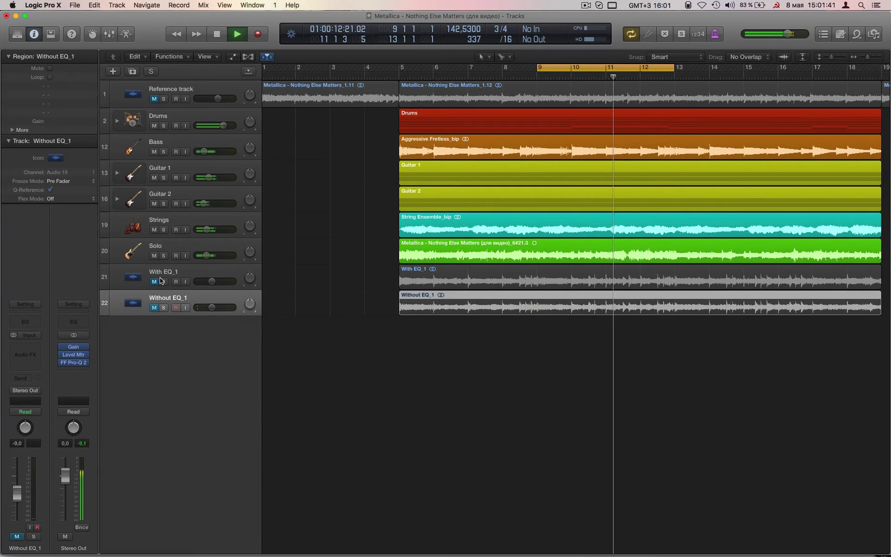
- Stop playback and turn off the cycle range over bars 9 to 13
{"action": "key", "text": "space"}
{"action": "left_click", "coordinate": [631, 65]}
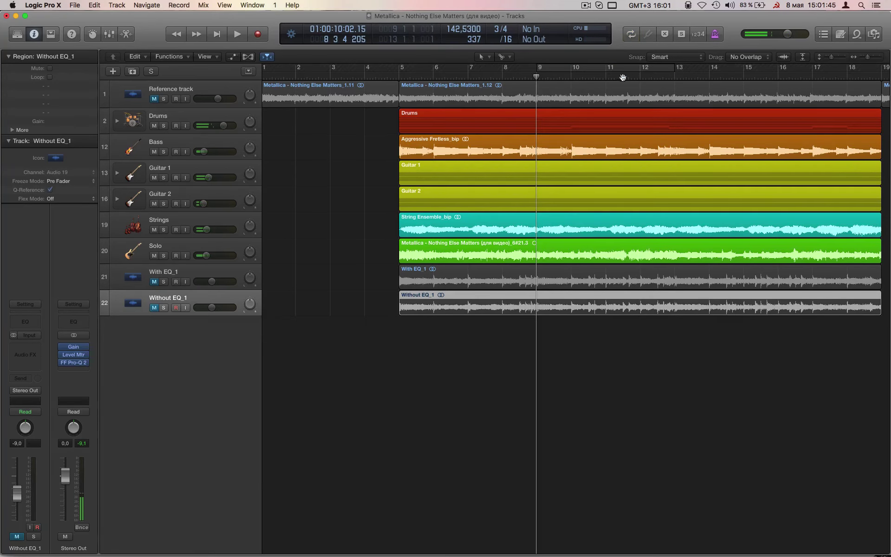
{"action": "scroll", "coordinate": [528, 228], "scroll_direction": "down", "scroll_amount": 3}
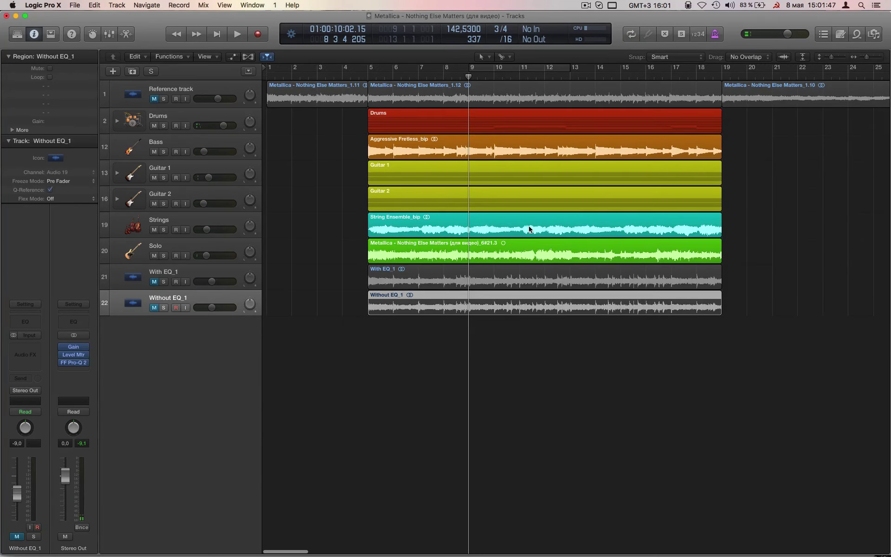